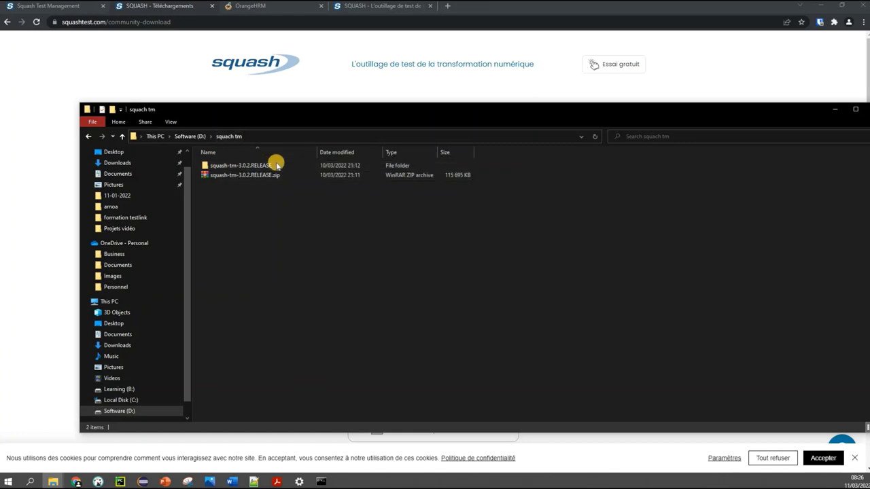
Open squash-tm-3.0.2.RELEASE, then its squash-tm folder, then the bin folder with the start scripts
left_click(277, 166)
double_click(276, 165)
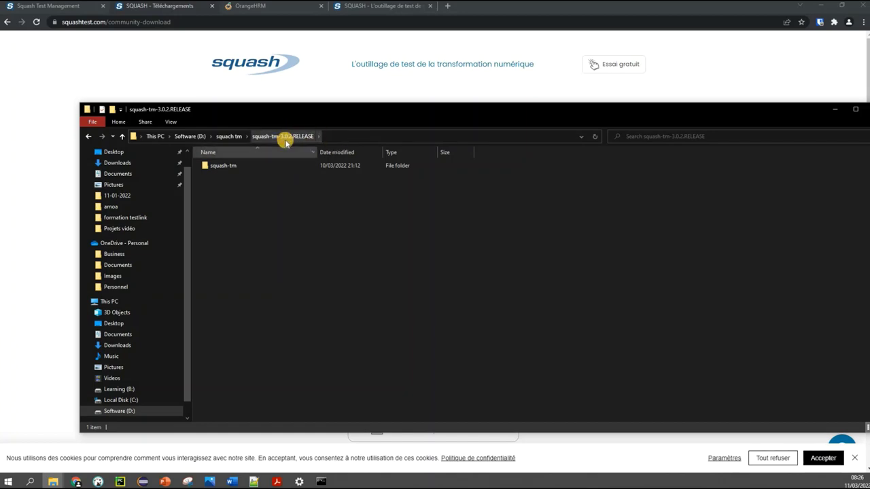
double_click(226, 168)
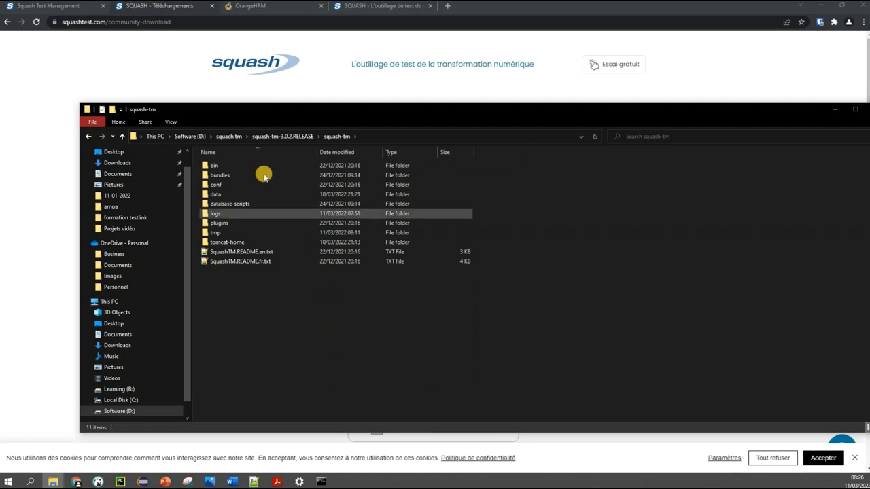
left_click(213, 167)
double_click(213, 166)
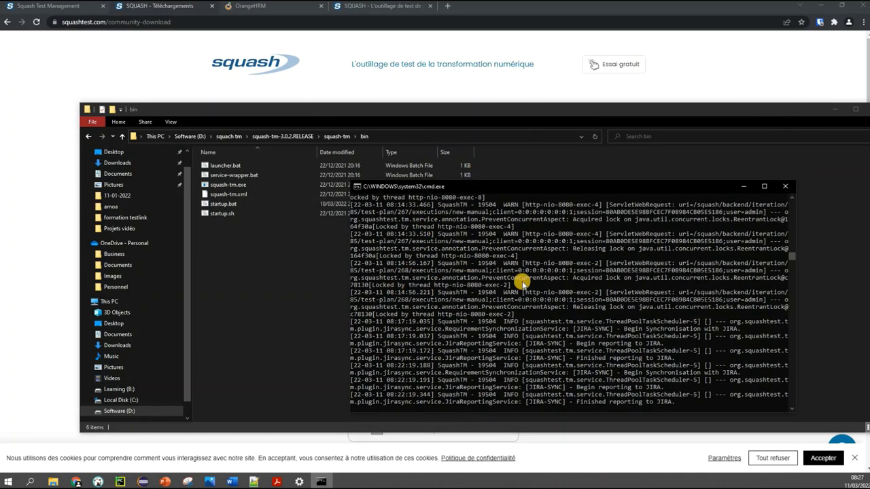
Scroll through the running Squash TM server log, then bring the bin folder window back in front
left_click_drag(788, 260, 786, 194)
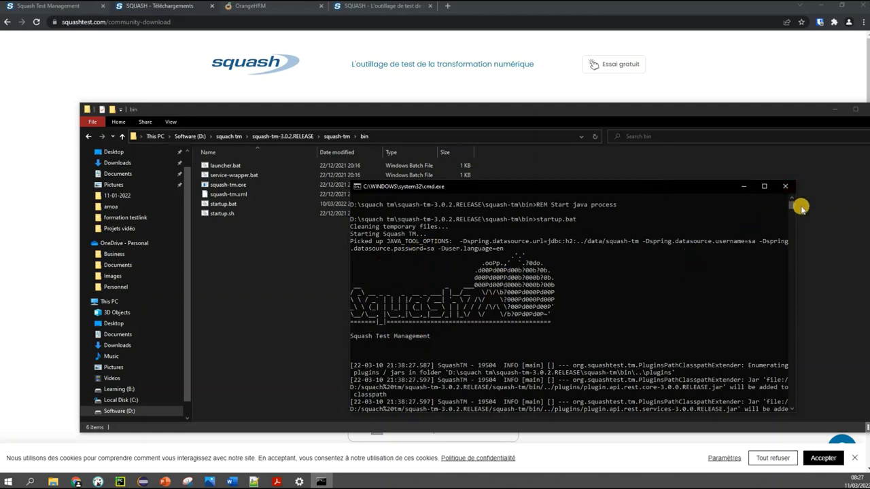
left_click_drag(794, 205, 766, 210)
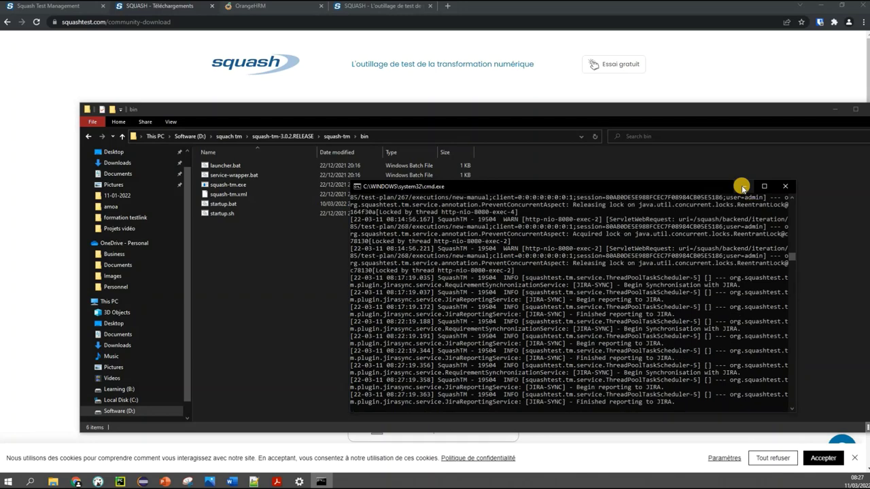
left_click(281, 296)
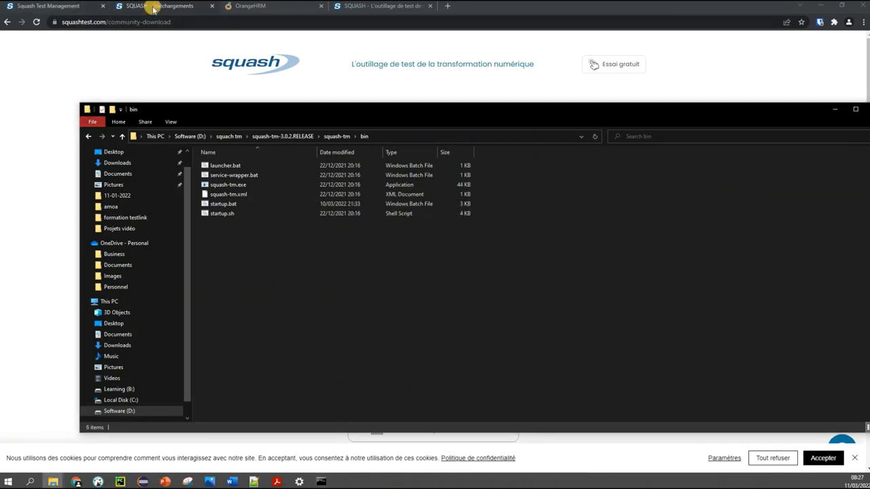
Switch to the Squash Test Management tab and highlight localhost:8080/squash in its address
left_click(57, 7)
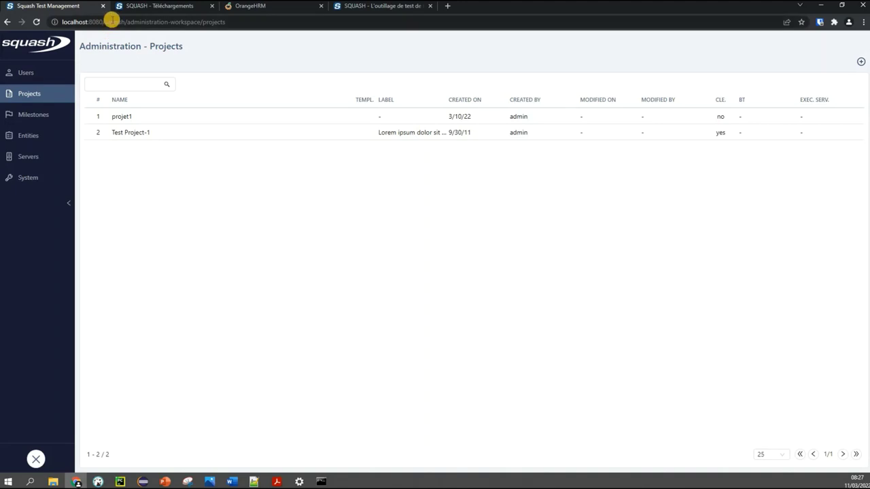
left_click(82, 20)
left_click_drag(83, 21, 22, 28)
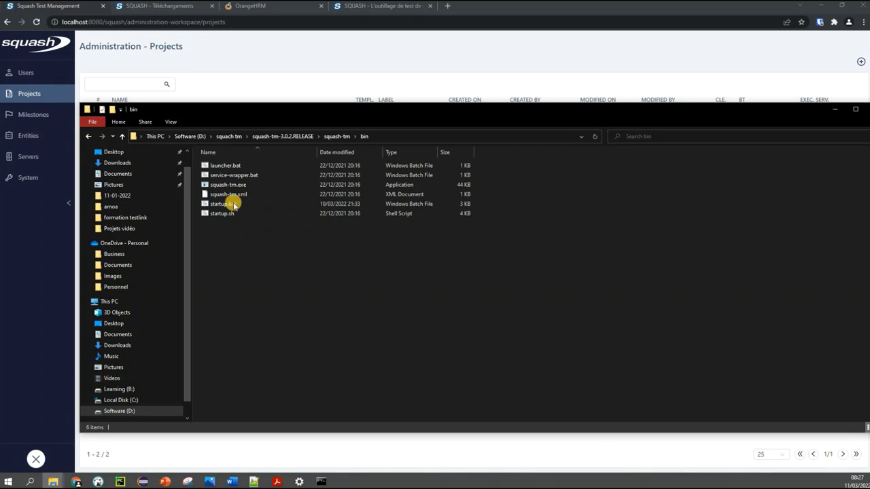
Open SquashTM.README.en.txt from the squash-tm folder with Edit with Notepad++
left_click(335, 138)
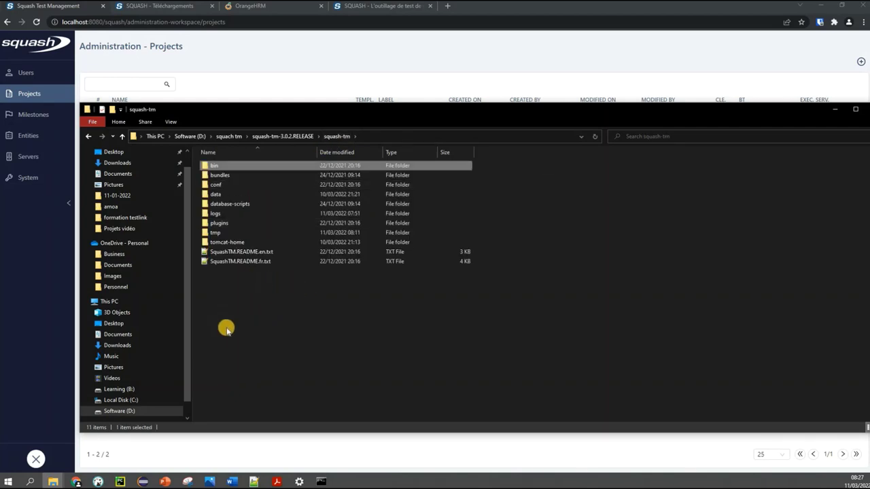
left_click(243, 253)
right_click(242, 253)
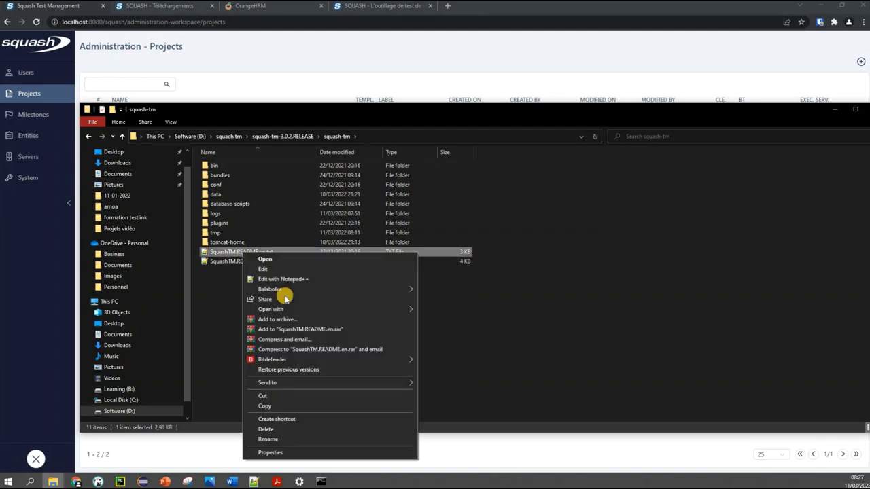
left_click(281, 279)
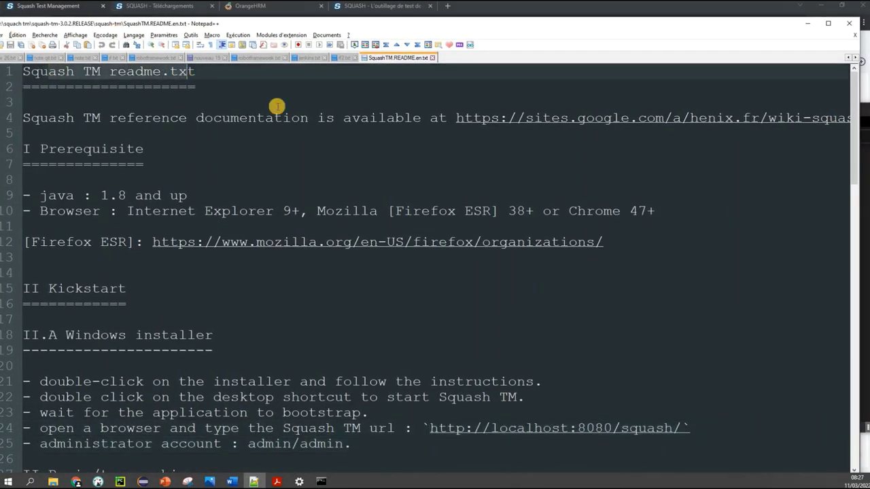
Scroll the README to the Kickstart section and select the localhost:8080/squash address on line 24
left_click(465, 246)
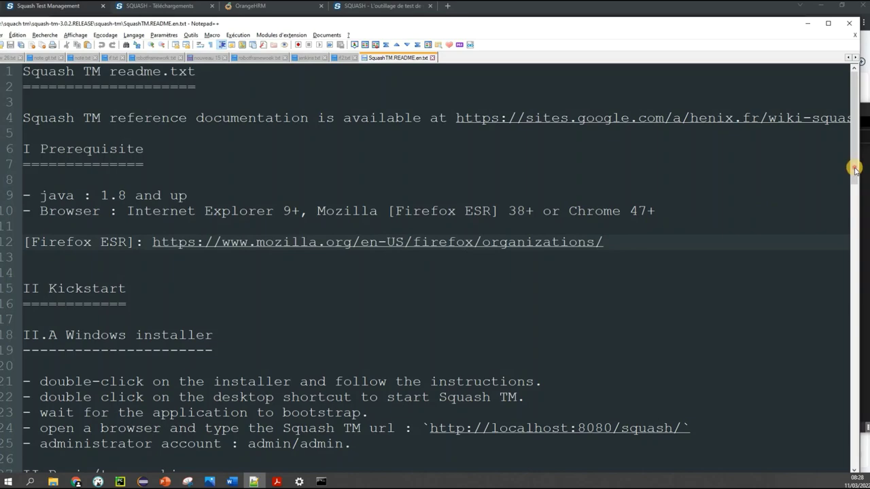
left_click_drag(856, 168, 860, 215)
scroll(807, 232, "down", 1)
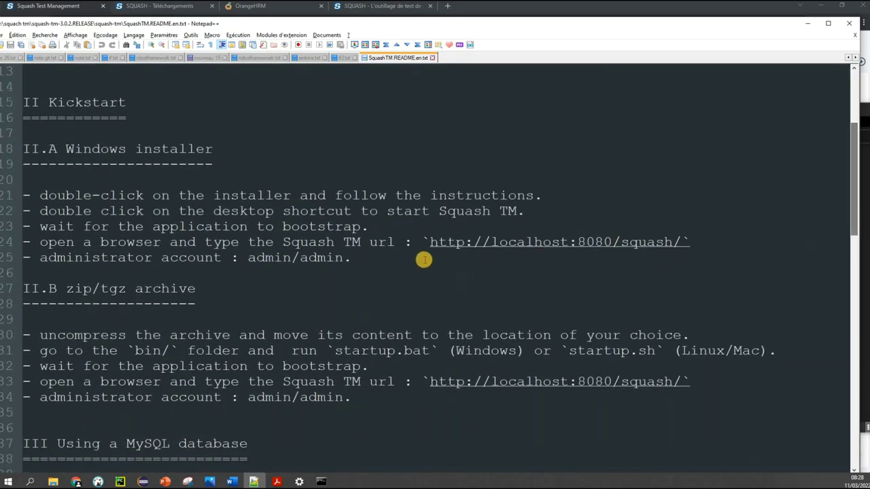
left_click(429, 243)
double_click(668, 237)
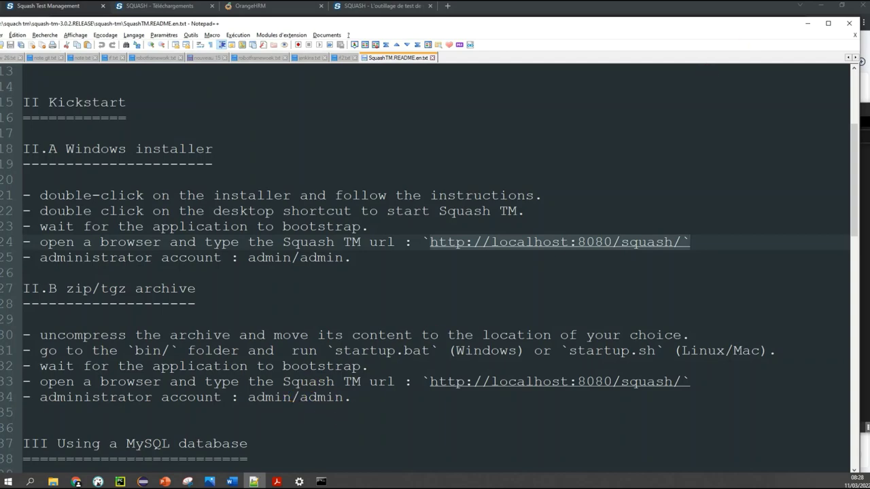
Minimize Notepad++ and bring the Squash TM projects page to the front, clearing the address highlight
left_click(808, 23)
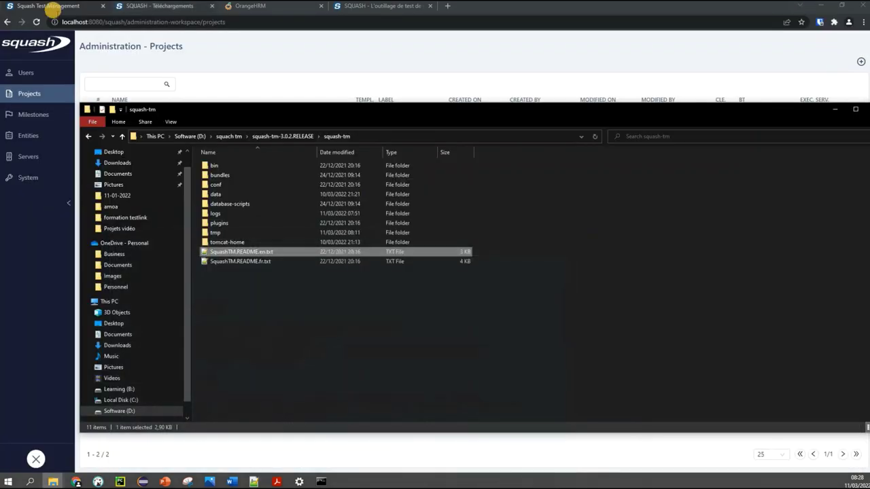
left_click(51, 7)
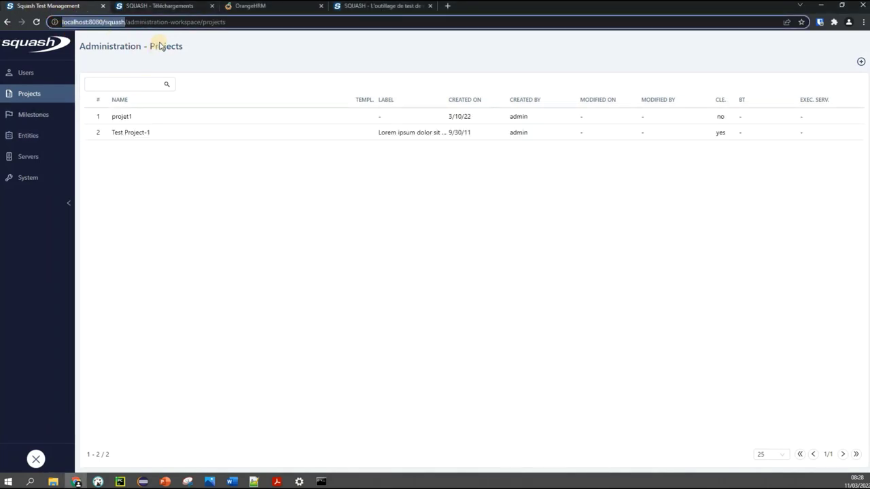
left_click(64, 301)
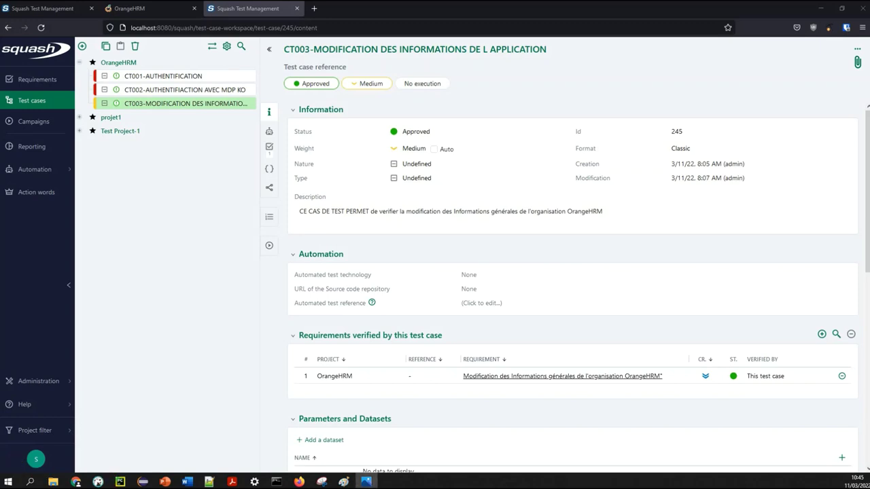
Open the saved 1.PNG email screenshot from the taskbar
left_click(366, 482)
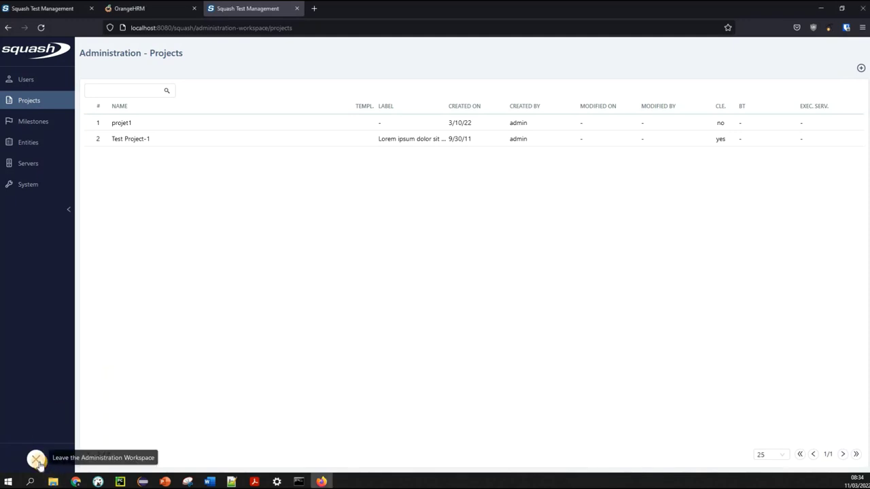
Leave Administration and log out of Squash TM from the account menu, returning to the login page
left_click(37, 462)
left_click(64, 461)
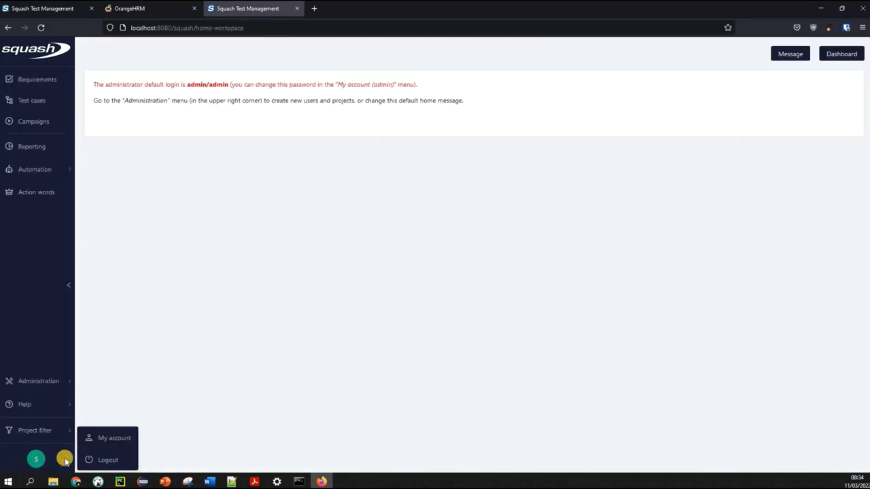
left_click(112, 460)
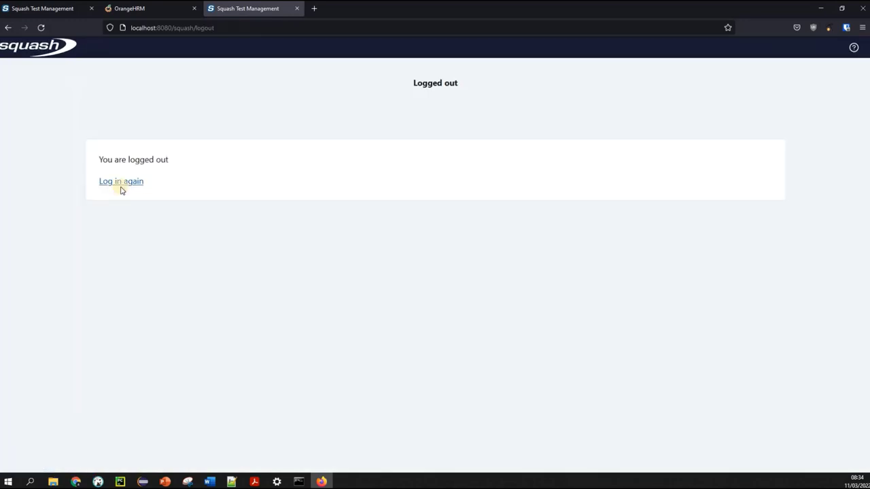
left_click(123, 185)
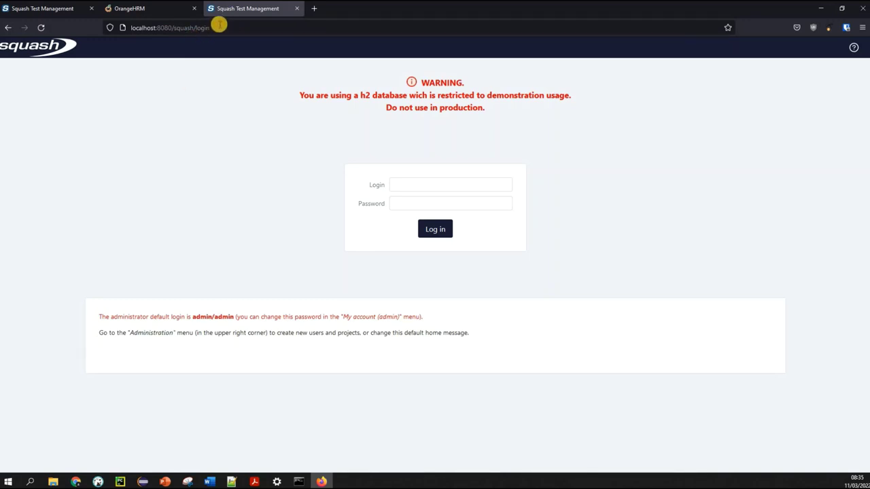
Sign back in with the administrator account's login and password
left_click(219, 26)
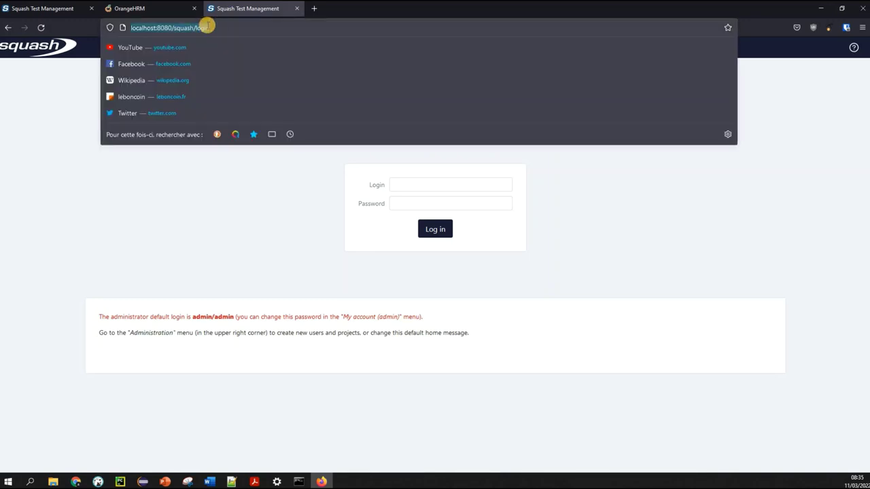
left_click(25, 149)
left_click(431, 178)
type("ad")
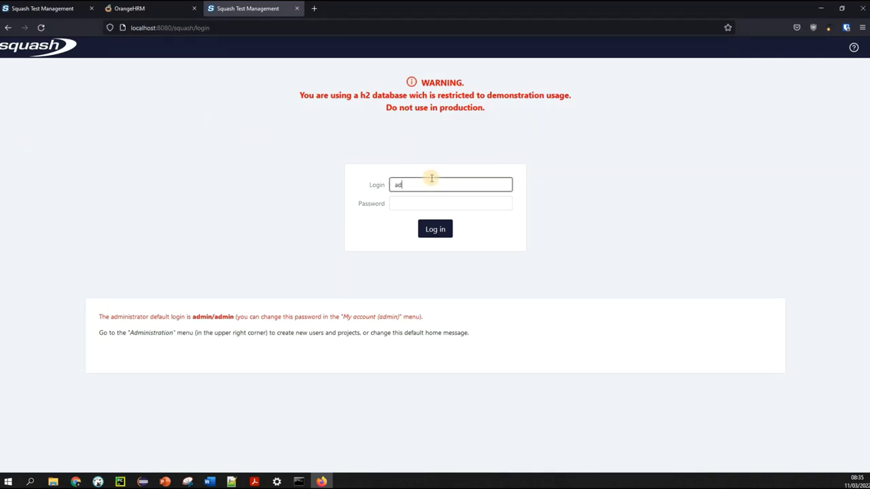
type("min")
key("Tab")
type("admi")
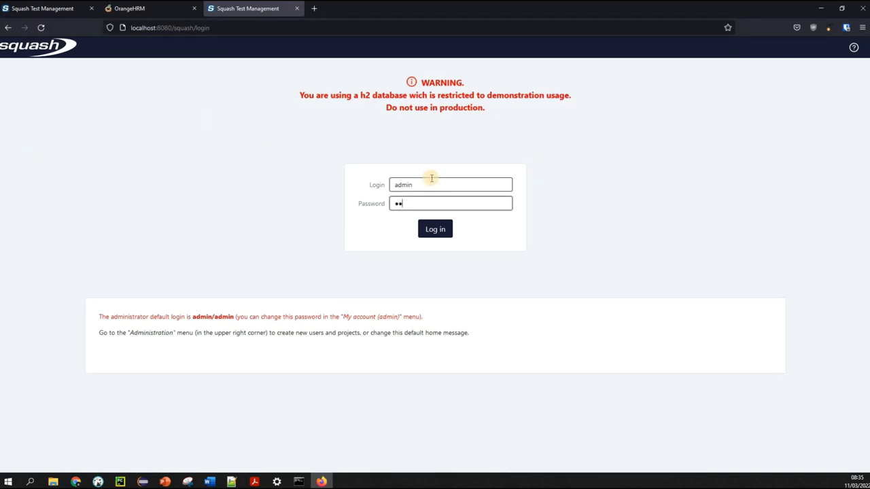
type("n")
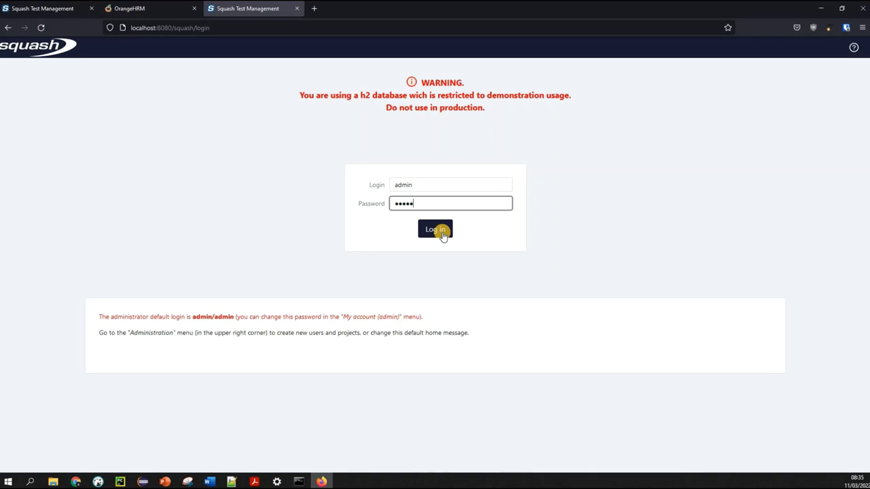
left_click(439, 231)
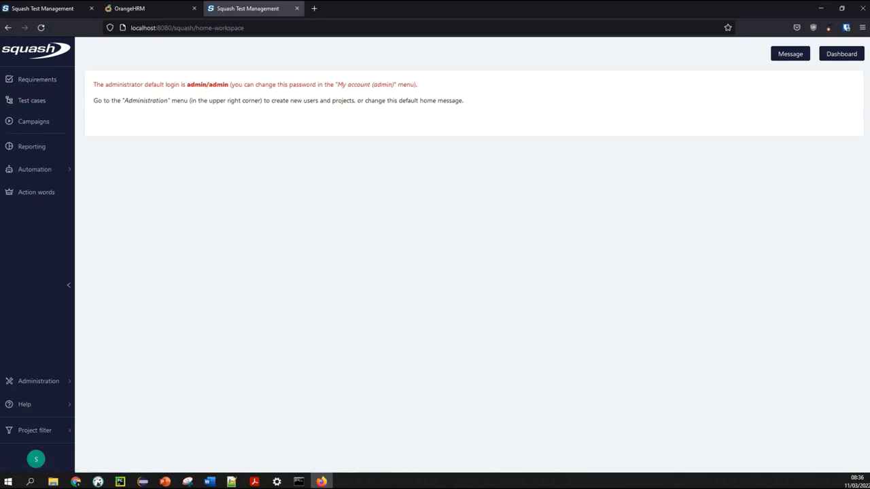
Switch to the OrangeHRM browser tab
left_click(143, 10)
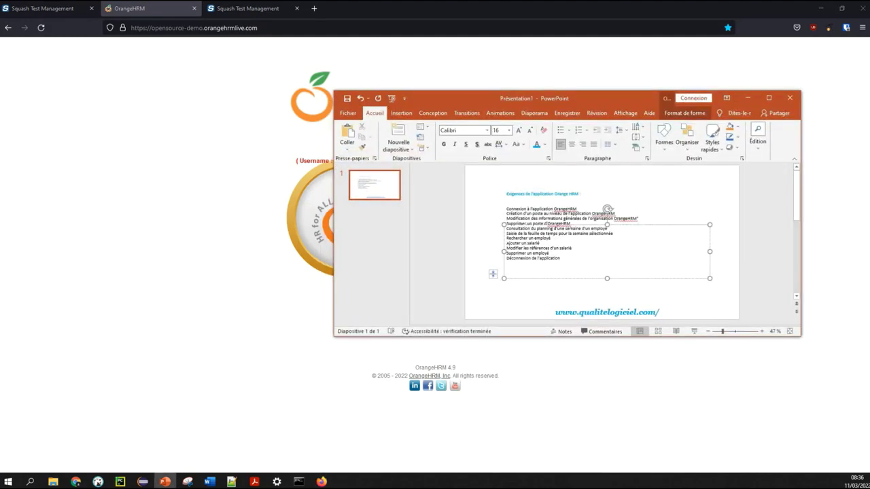
Maximize the PowerPoint slide of OrangeHRM requirements, then return to Squash project administration
left_click(769, 98)
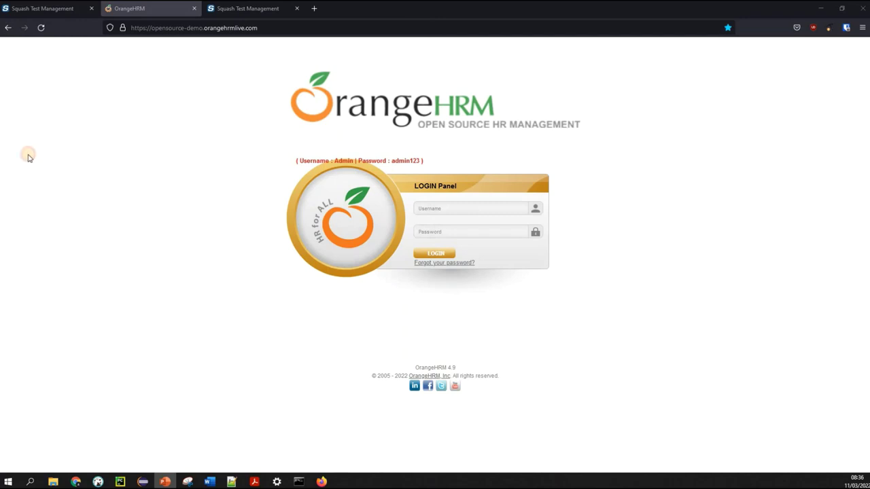
left_click(49, 7)
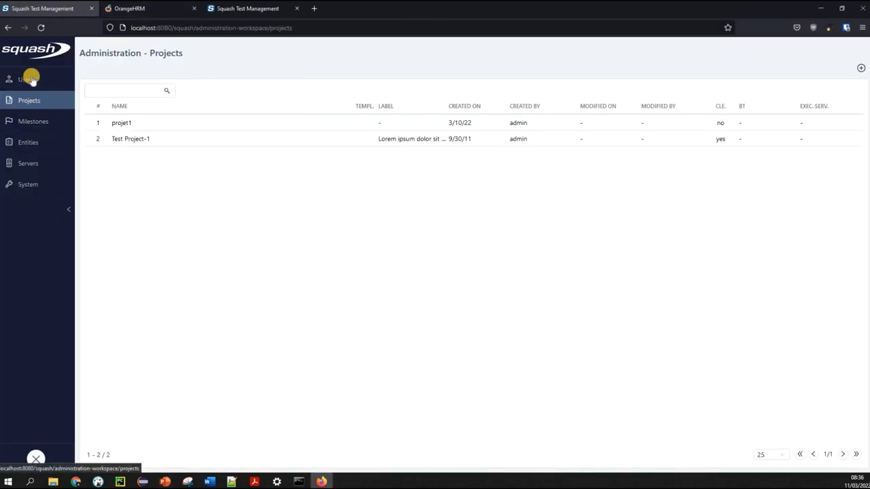
Switch to the third Squash tab and show the home workspace with the default administrator login notice
left_click(270, 15)
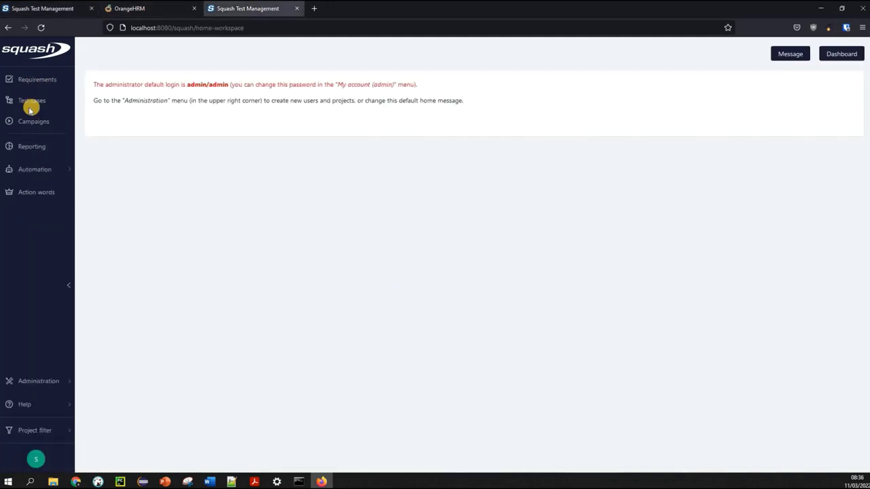
left_click(38, 81)
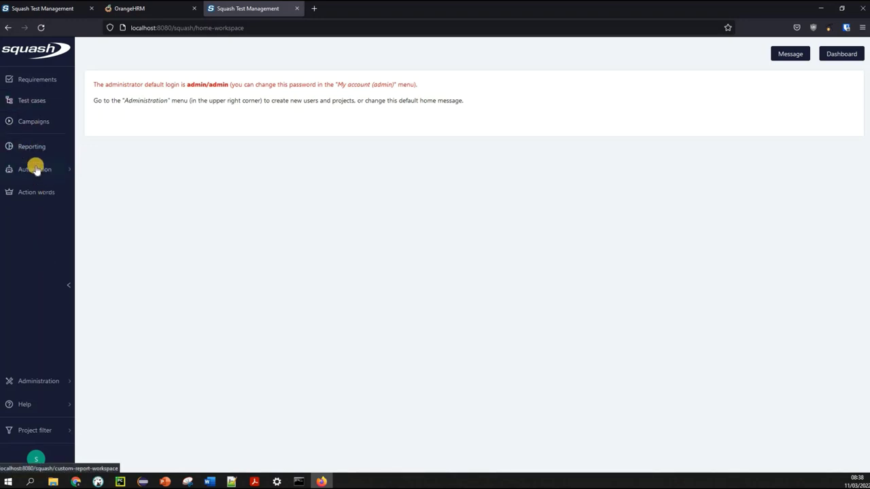
mouse_move(47, 171)
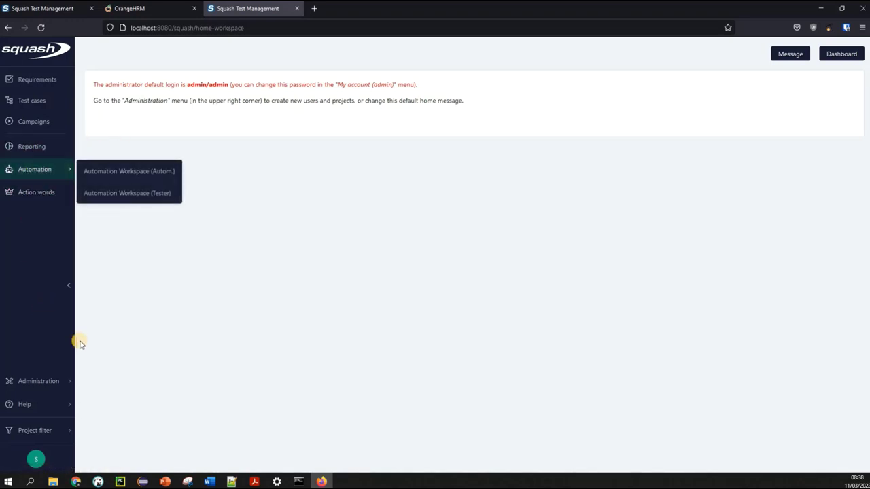
mouse_move(48, 381)
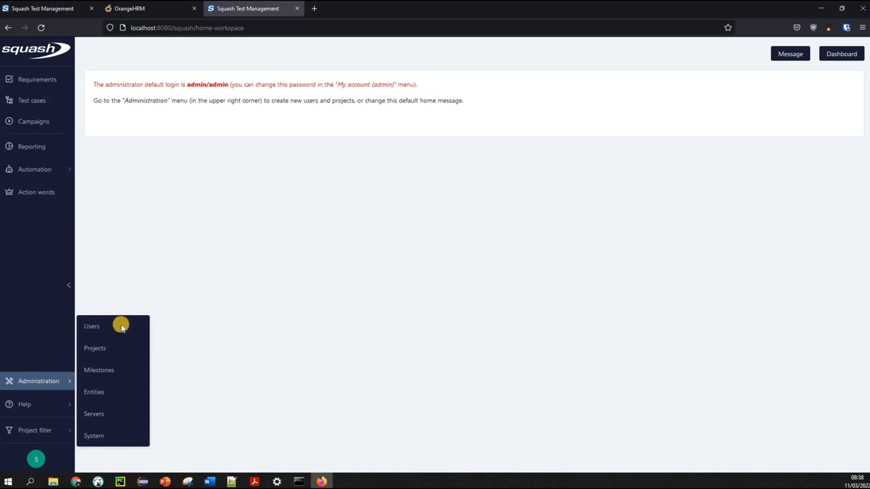
mouse_move(84, 376)
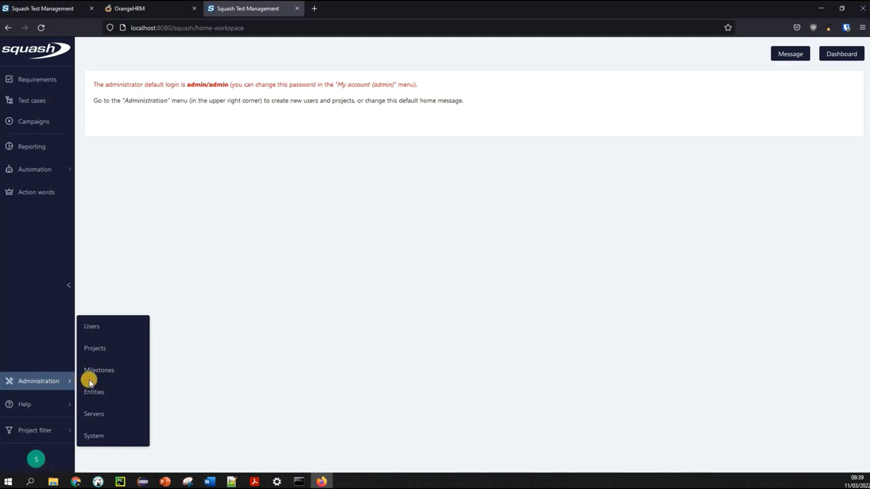
left_click(58, 221)
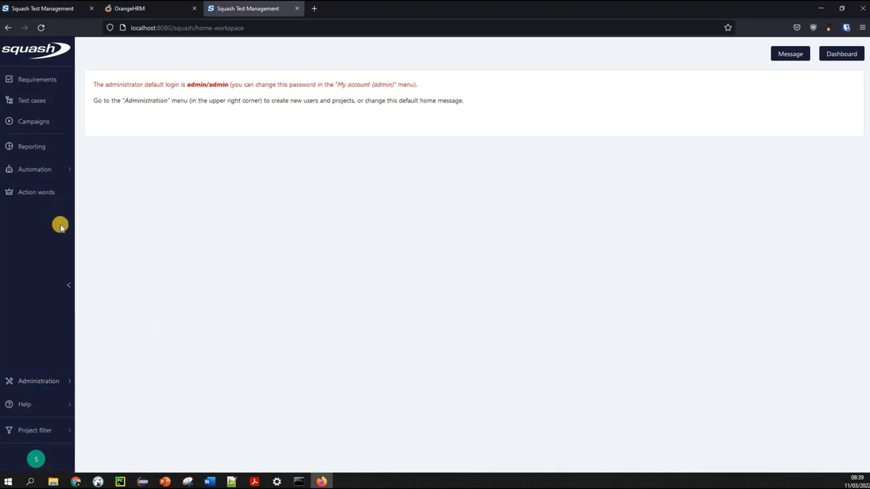
left_click(52, 383)
Show the Administration flyout listing Users, Projects, Milestones, Entities, Servers and System
mouse_move(47, 383)
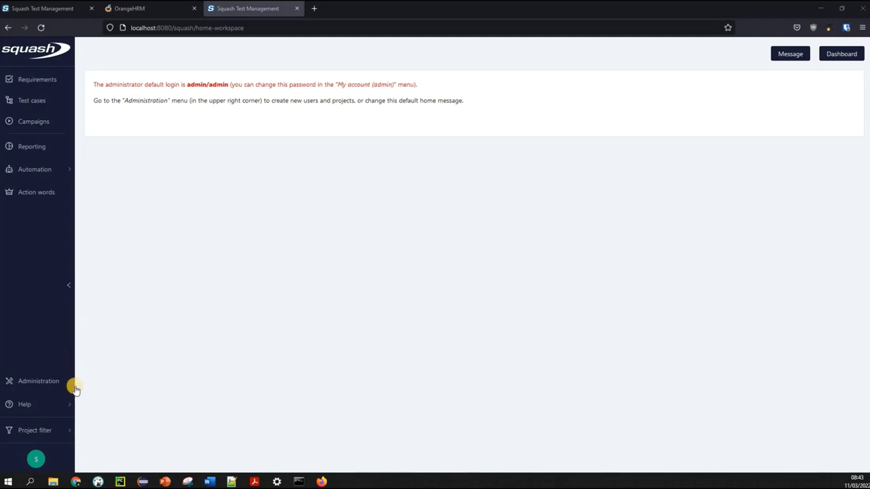
mouse_move(53, 382)
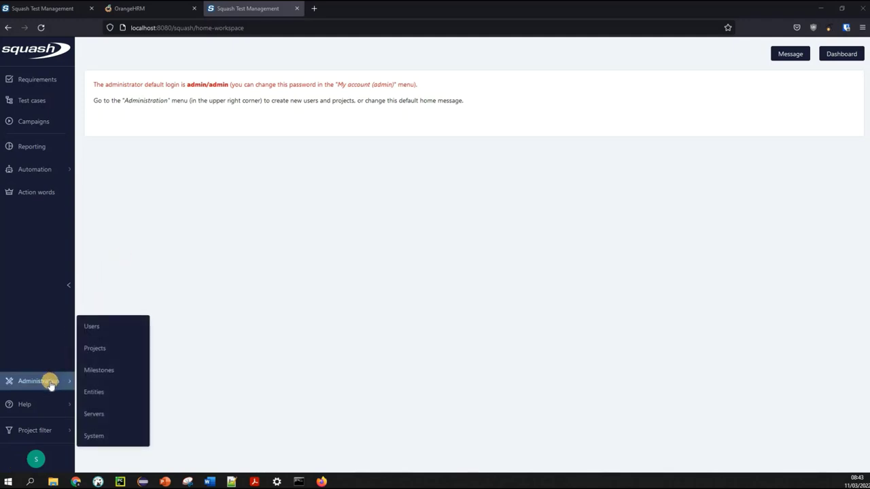
Go to Administration > Projects and bring up the options for adding a project or template
left_click(98, 349)
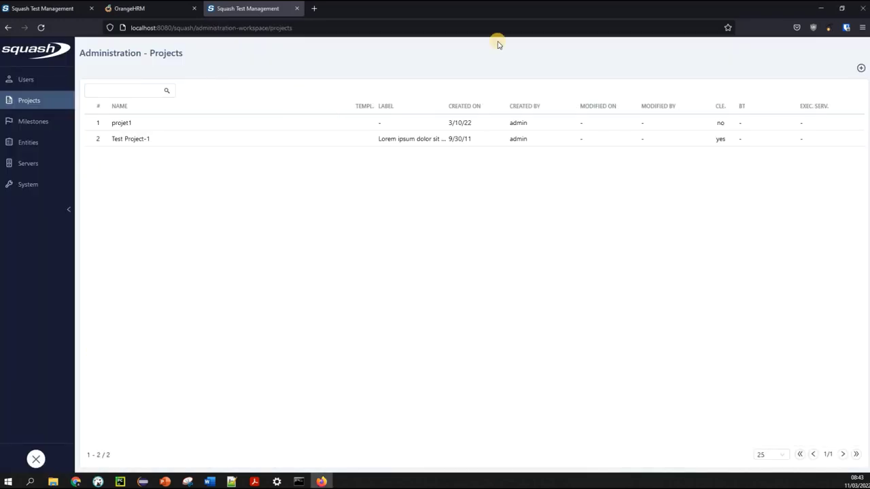
left_click(861, 69)
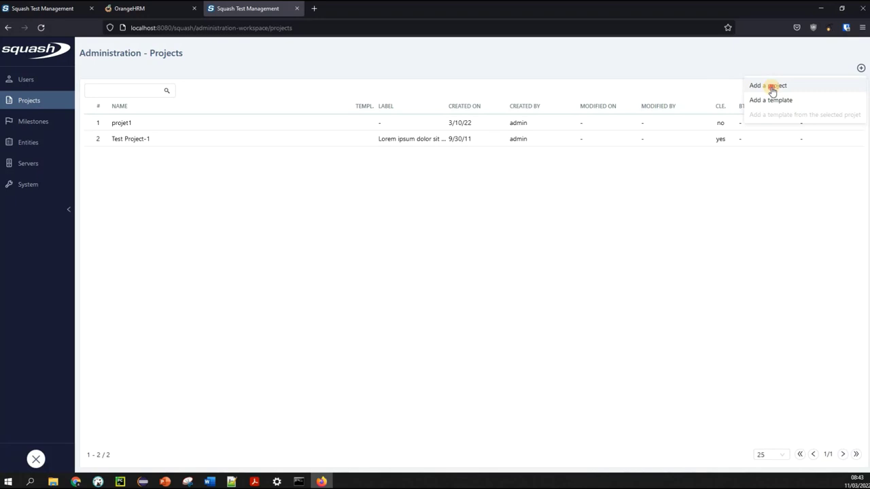
Start a new project and name it OrangeHRM, replacing the first-typed name Formation-squachtm
left_click(771, 87)
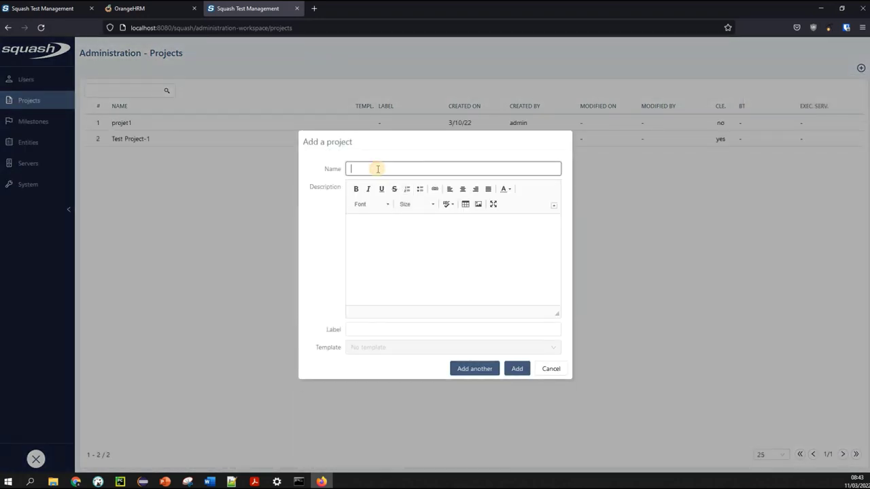
type("Formation")
type("-squachtm")
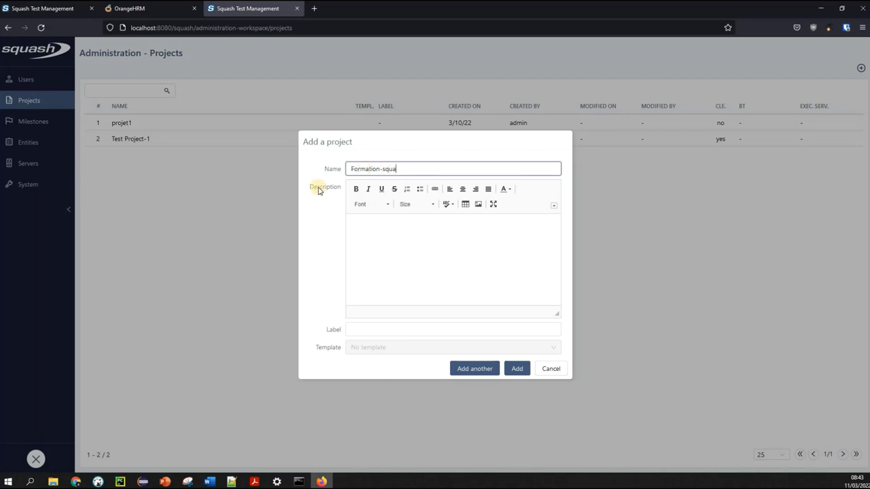
left_click(391, 239)
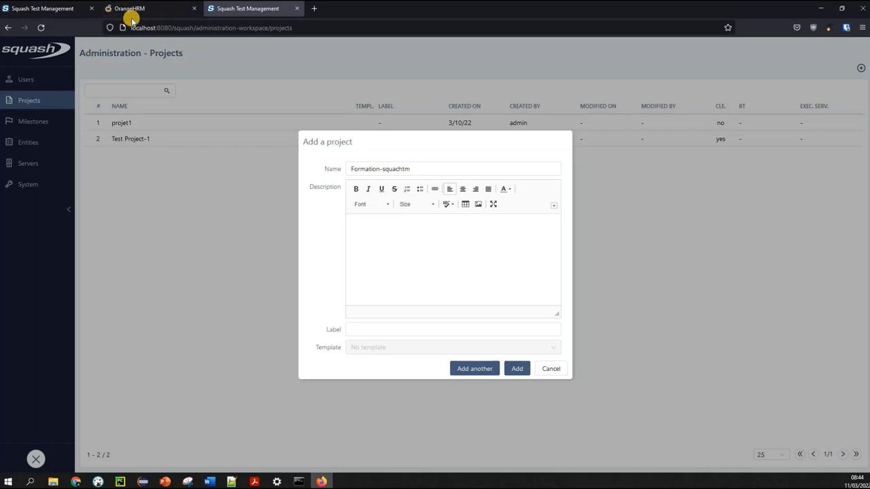
left_click(422, 169)
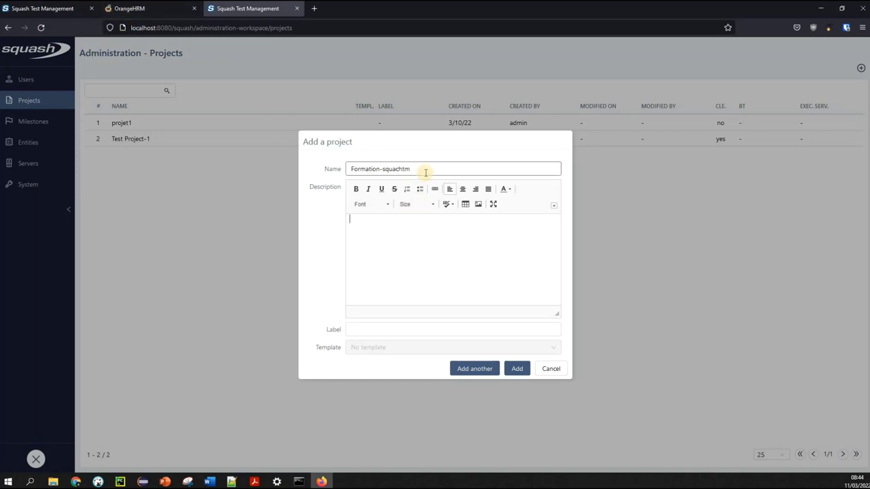
key("shift+Left")
key("shift+Left")
key("shift+Left")
key("shift+Left")
key("shift+Left")
key("shift+Left")
left_click_drag(262, 167, 262, 168)
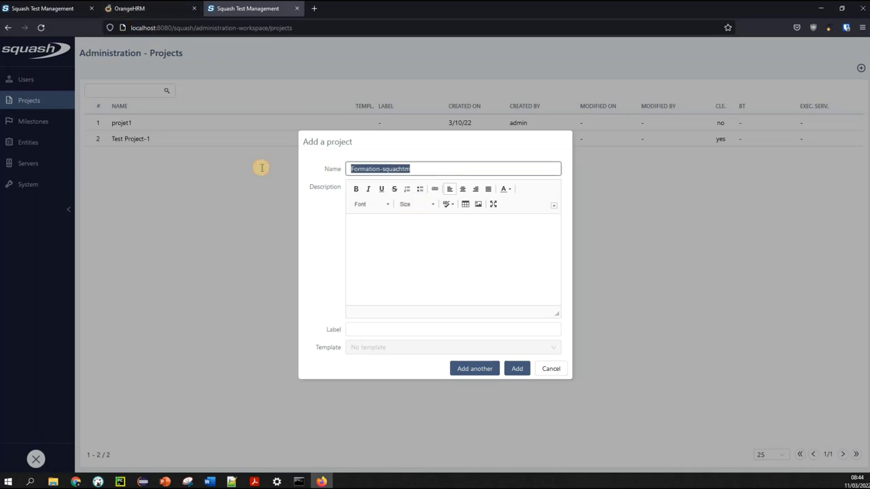
type("OrangeHRM")
left_click(423, 217)
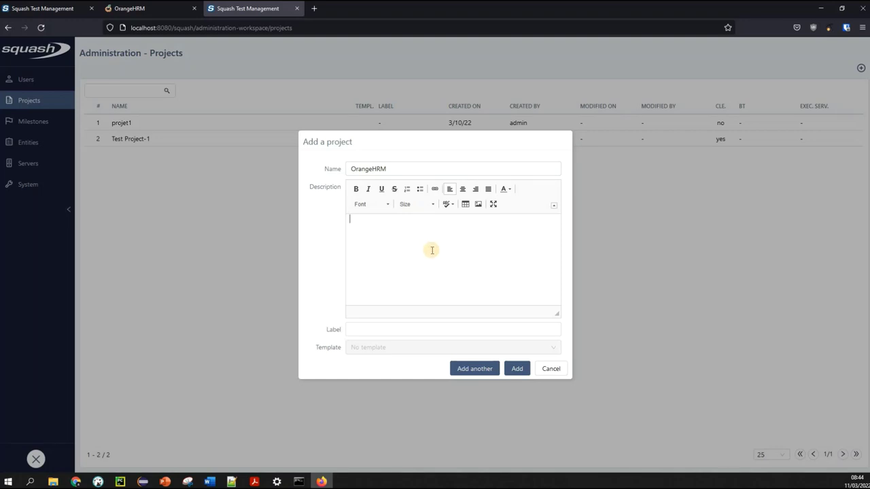
Enter the description 'ce projet permet de faire le test du site Orange HRM'
type("ce proje")
type("t oee")
key("BackSpace")
key("BackSpace")
key("BackSpace")
type("permet de faire")
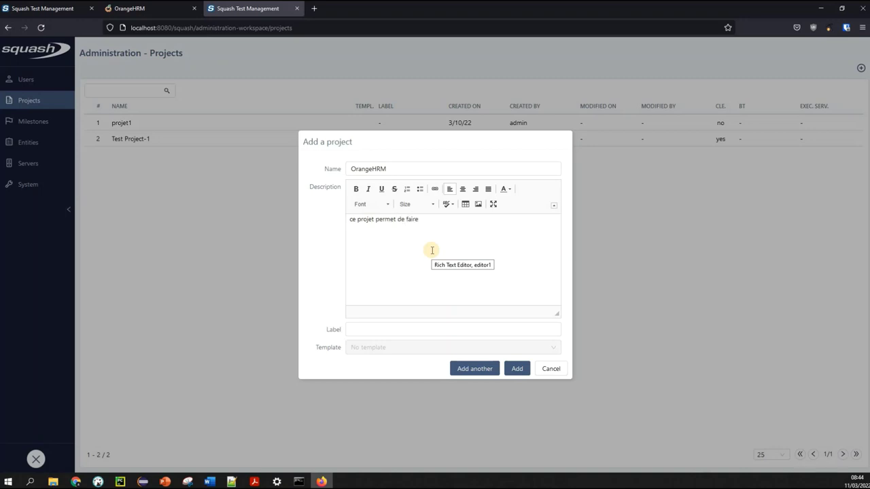
type(" le test du sgite")
key("BackSpace")
key("BackSpace")
key("BackSpace")
key("BackSpace")
key("BackSpace")
type("ite Orange HRM")
key("Return")
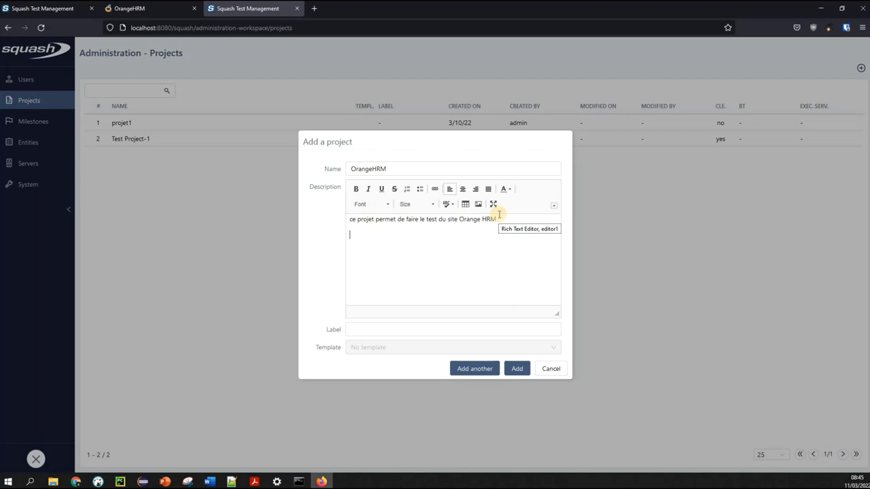
Submit the form to create the OrangeHRM project
left_click(517, 371)
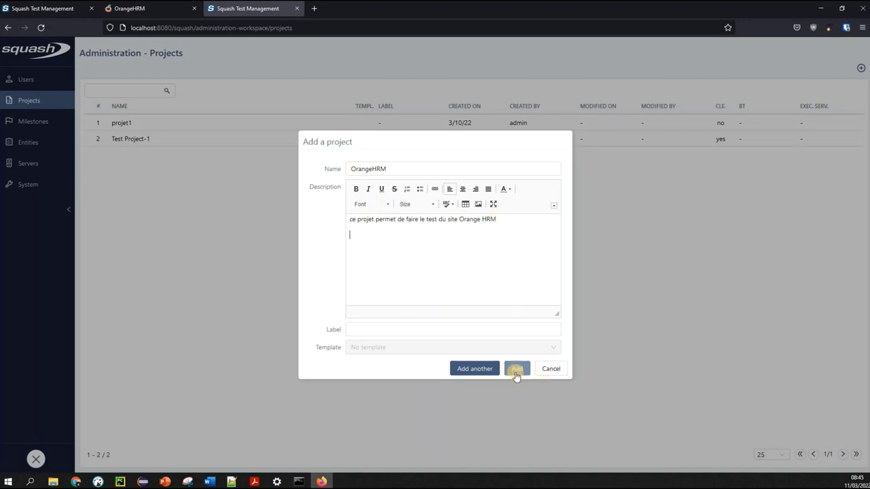
left_click(461, 371)
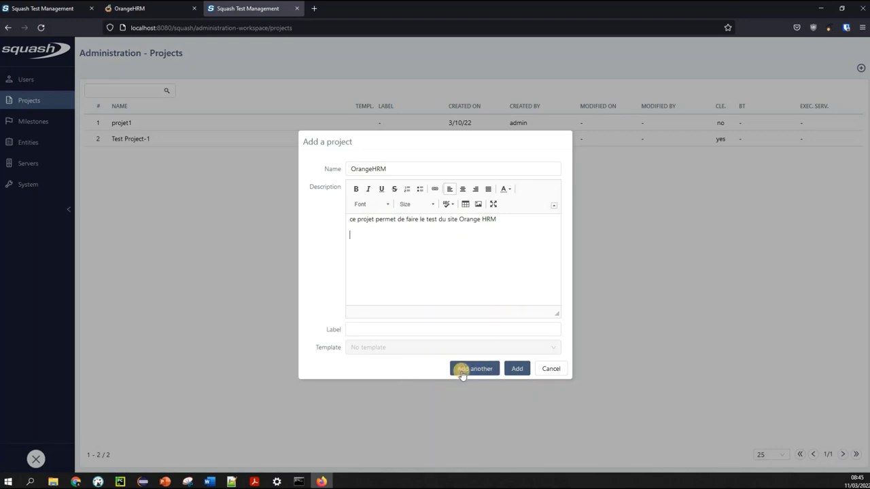
left_click(462, 372)
left_click(465, 374)
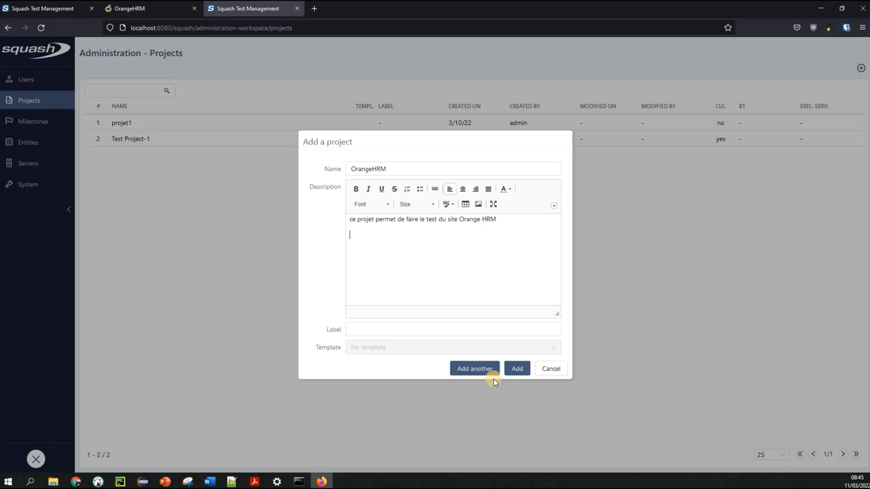
Confirm the OrangeHRM project, select it in the list, then leave Administration for the home workspace
left_click(521, 369)
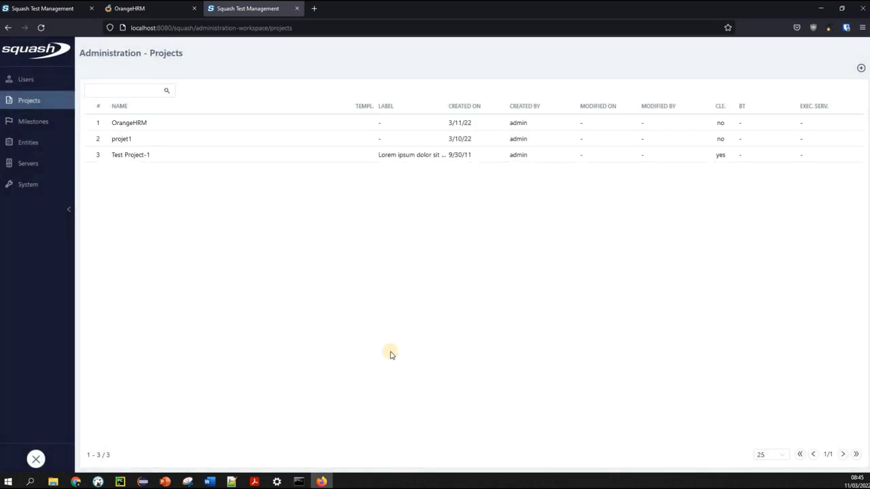
left_click(129, 125)
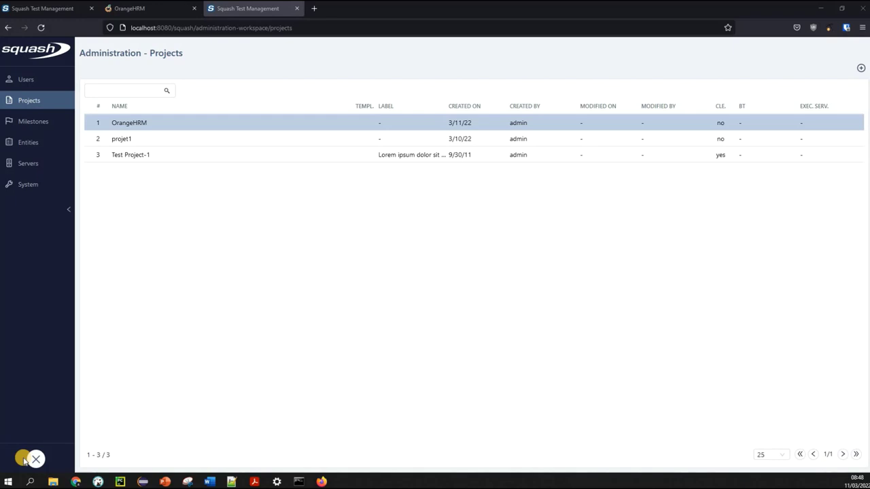
left_click(135, 124)
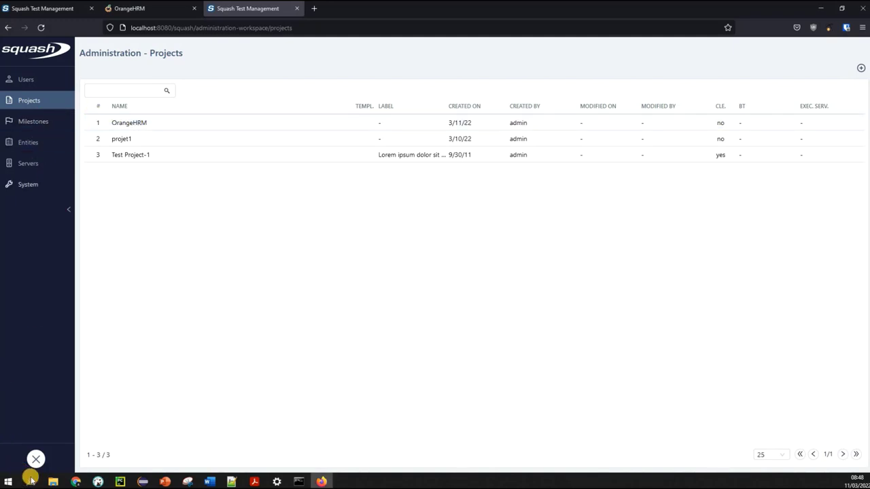
left_click(35, 459)
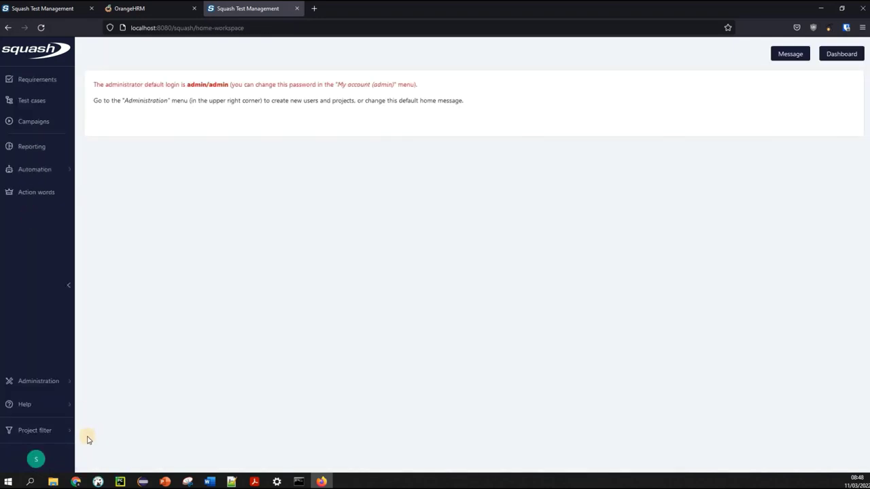
Go to the Requirements workspace and select the OrangeHRM requirements library
left_click(49, 84)
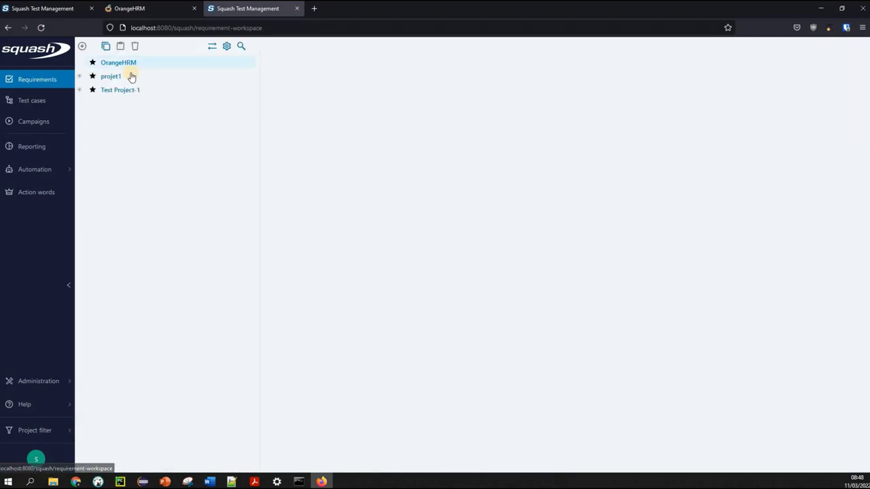
left_click(125, 67)
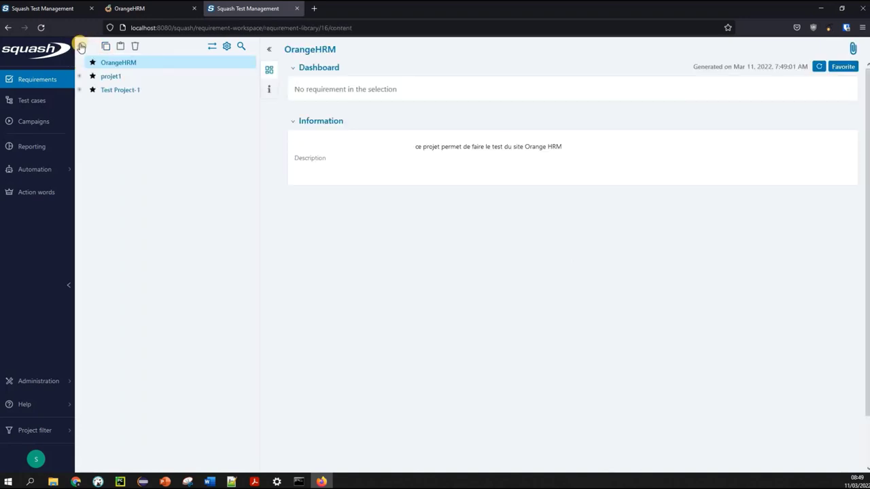
Open a new Add a requirement form in the OrangeHRM library
mouse_move(82, 45)
left_click(95, 63)
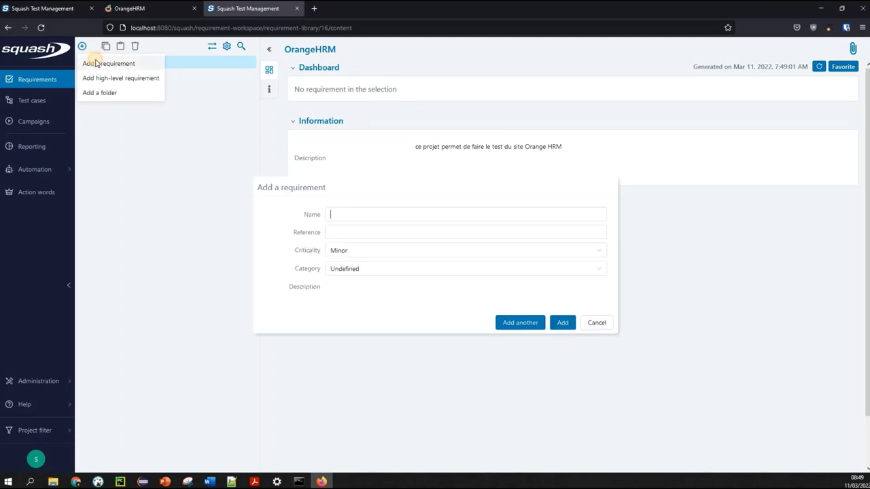
left_click(151, 9)
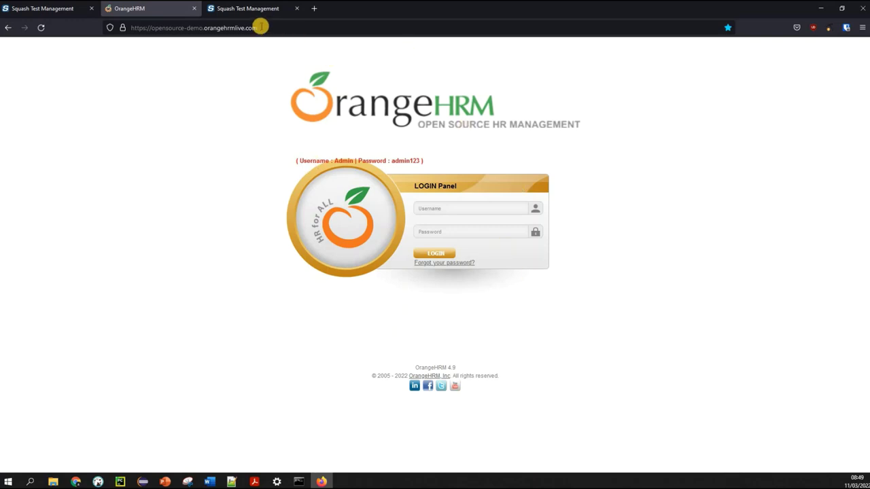
left_click(248, 9)
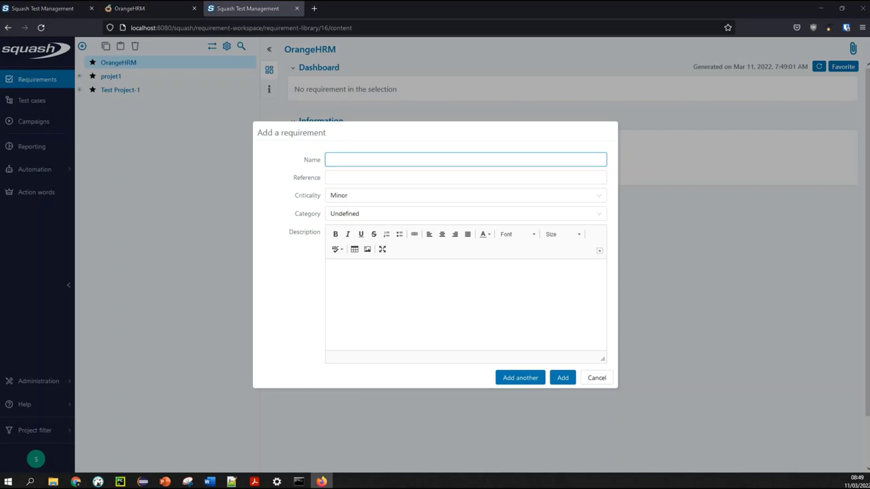
Bring up the PowerPoint requirements slide and select the 'Connexion à l'application OrangeHRM' line
left_click(164, 482)
left_click_drag(414, 127, 299, 1)
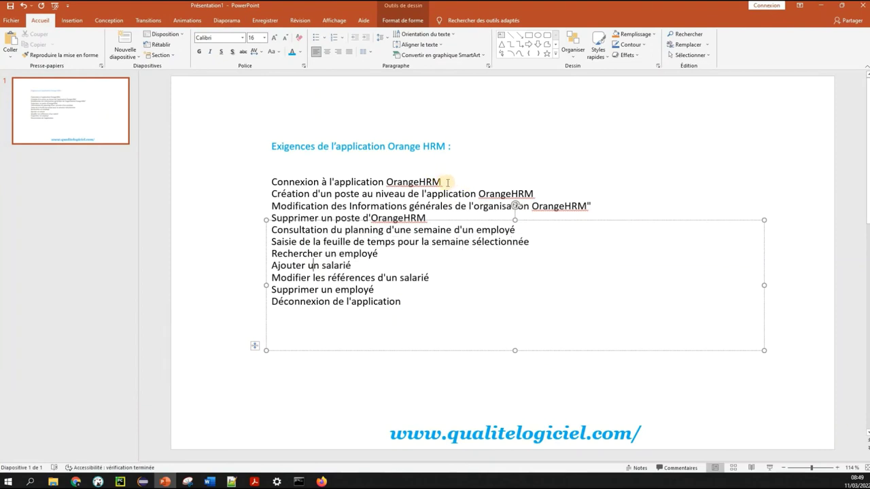
triple_click(272, 182)
key("ctrl+c")
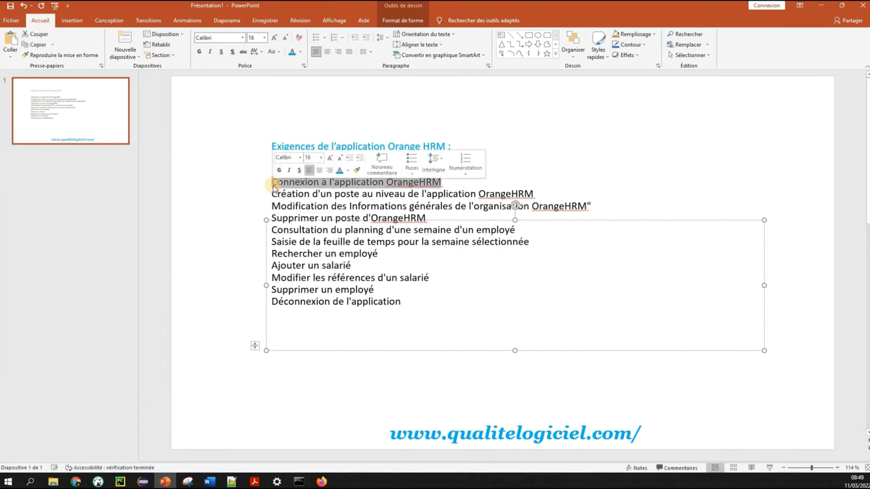
left_click(272, 182)
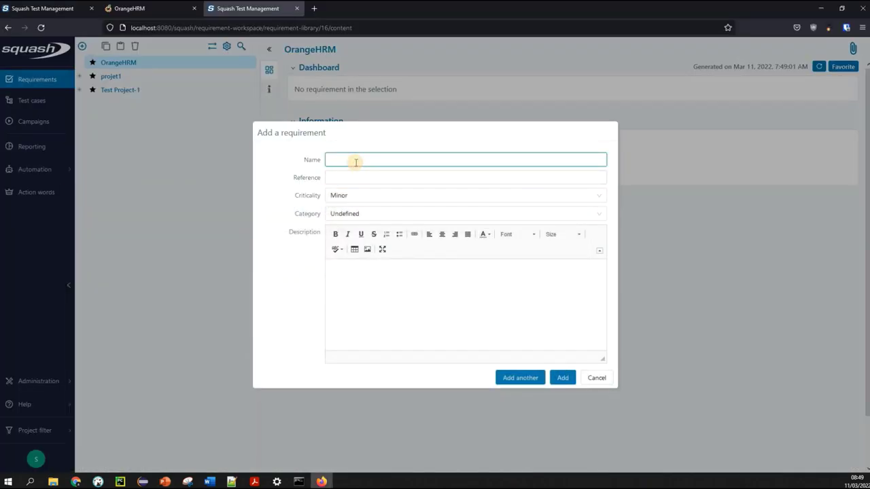
Paste 'Connexion à l'application OrangeHRM' as the requirement name and as the description's first line
key("ctrl+v")
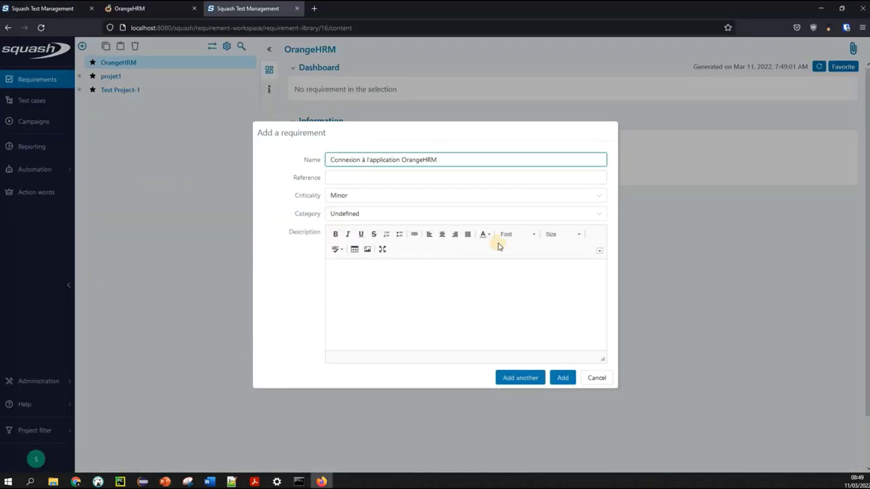
left_click(405, 303)
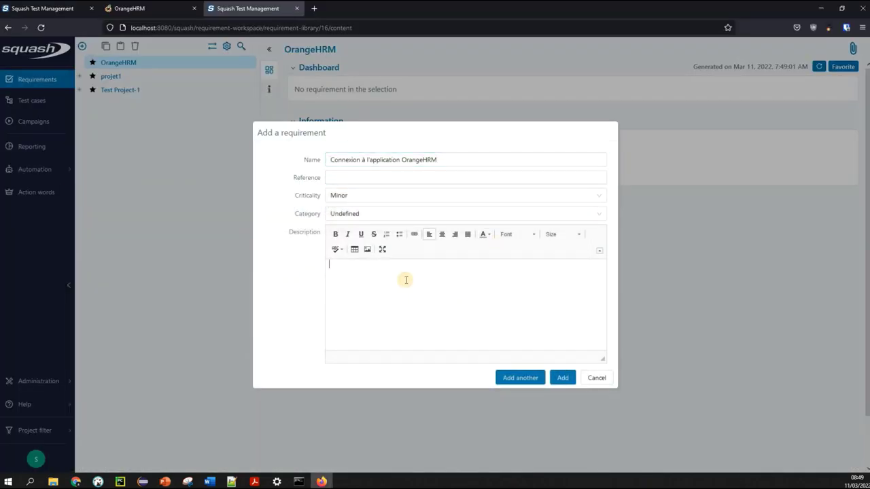
key("ctrl+v")
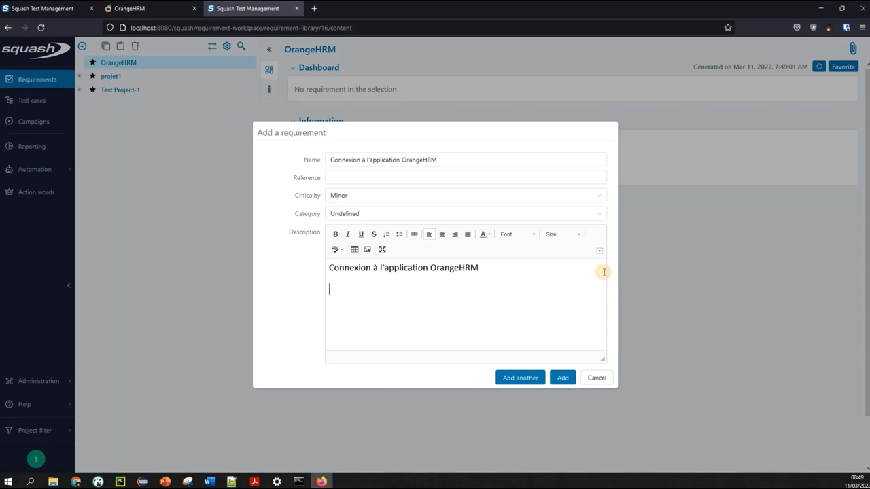
key("Return")
Add the line 'l'objectif est de tester la partie authentification' to the description
type("l'objectif est de tester la partie authentification")
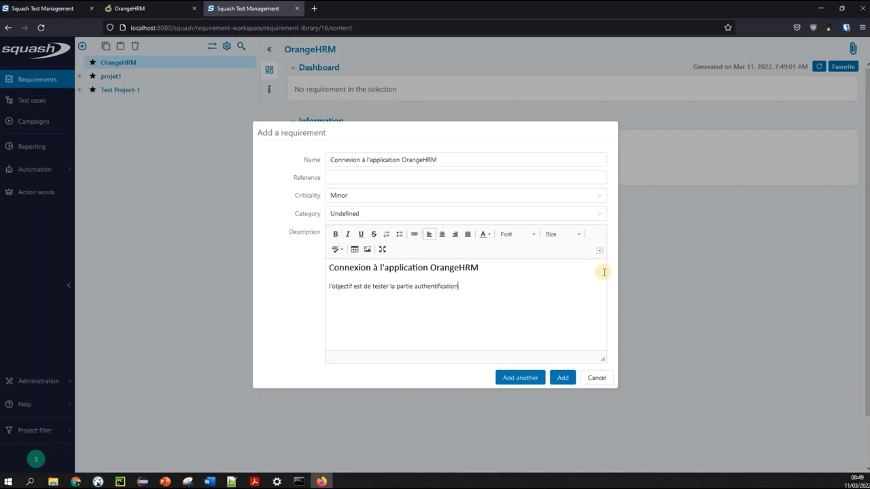
key("Return")
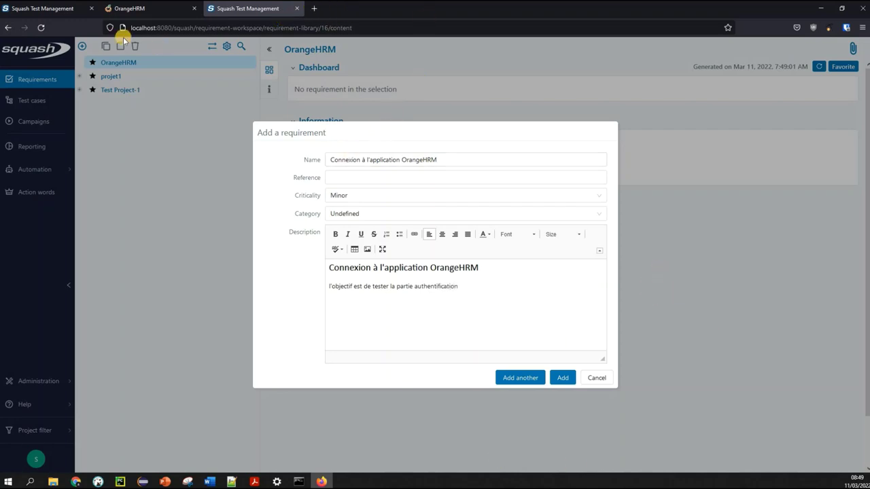
left_click(110, 8)
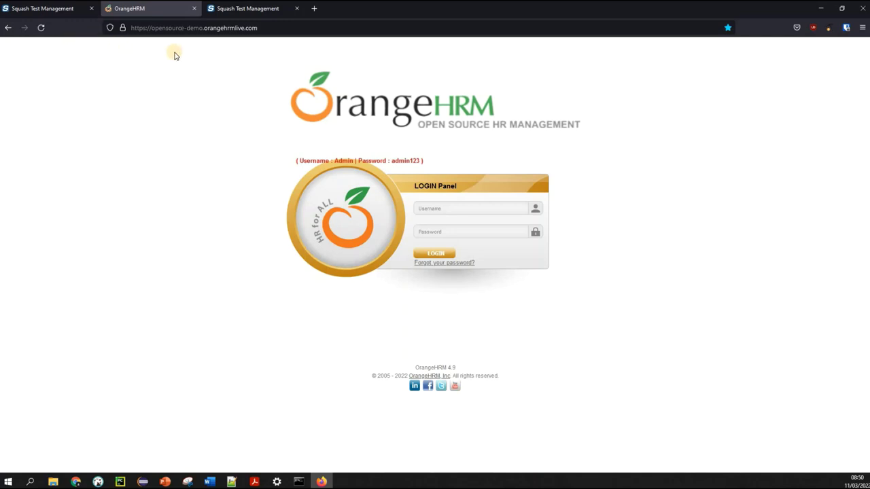
Save the Connexion à l'application OrangeHRM requirement using Add another
left_click(246, 11)
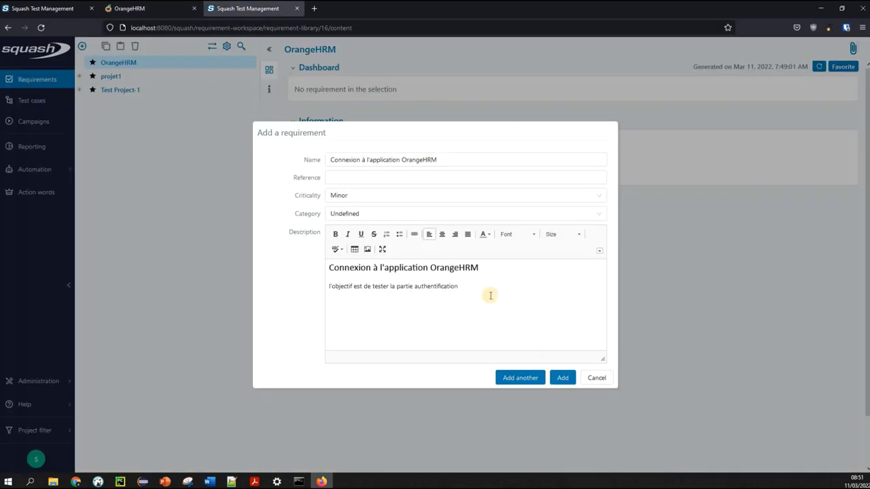
left_click(503, 290)
left_click(539, 293)
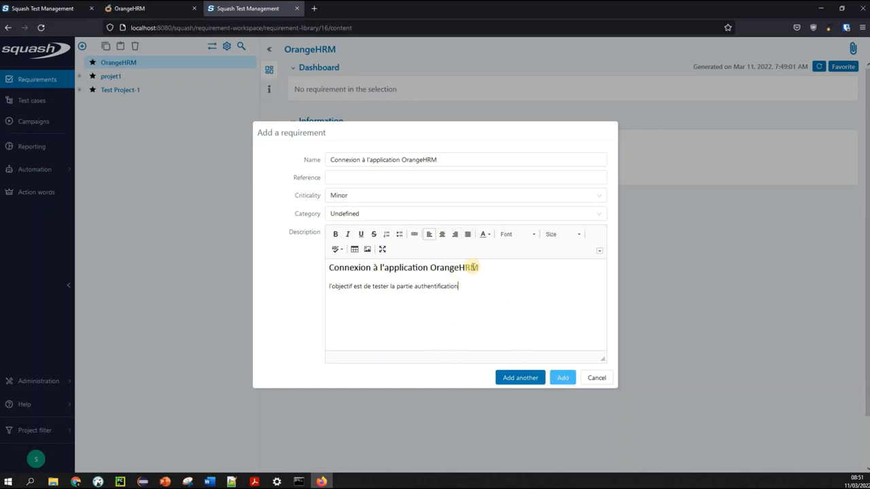
left_click(570, 379)
left_click(567, 378)
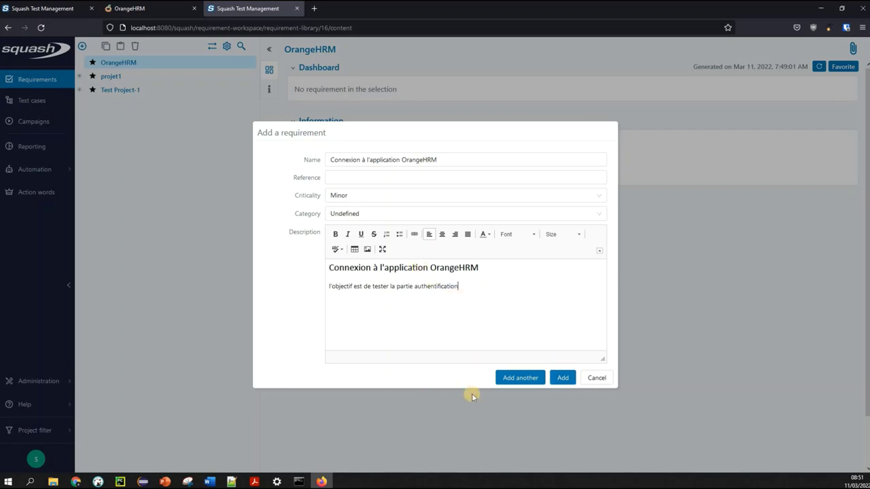
left_click(520, 380)
left_click(520, 379)
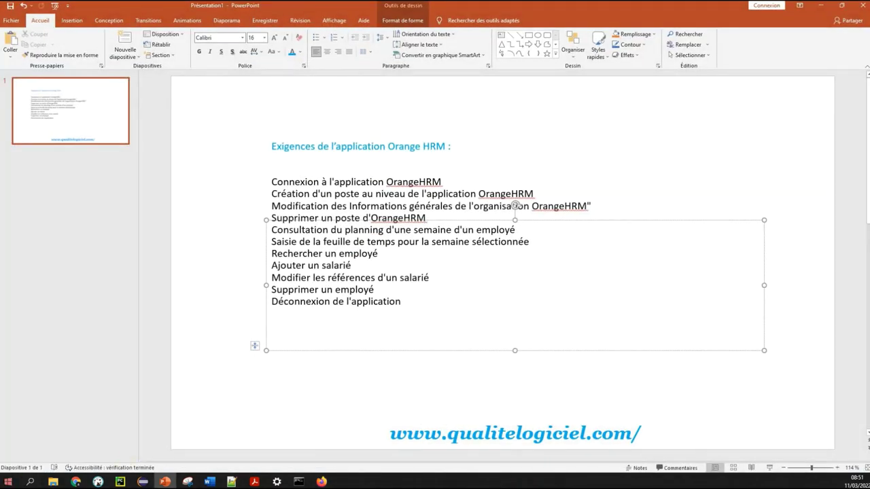
Copy the 'Création d'un poste au niveau de l'application OrangeHRM' slide line into the requirement's Name
left_click(425, 228)
triple_click(582, 197)
key("ctrl+c")
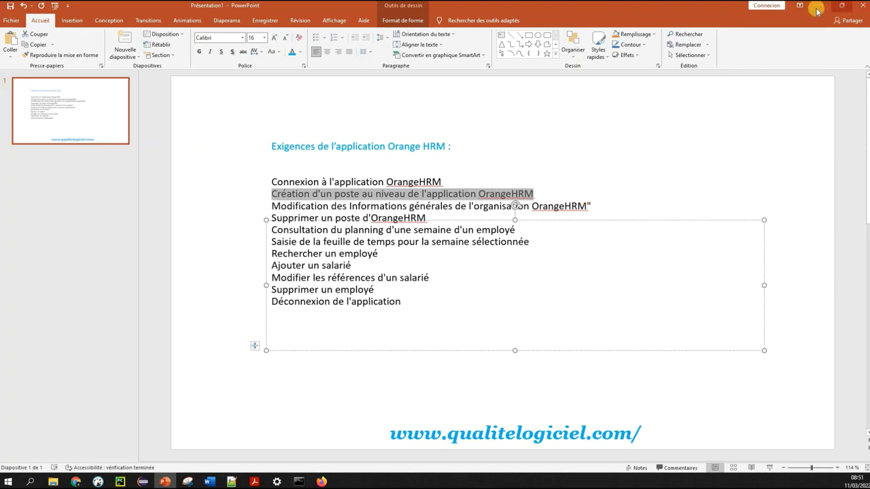
left_click(822, 5)
key("ctrl+v")
left_click(395, 292)
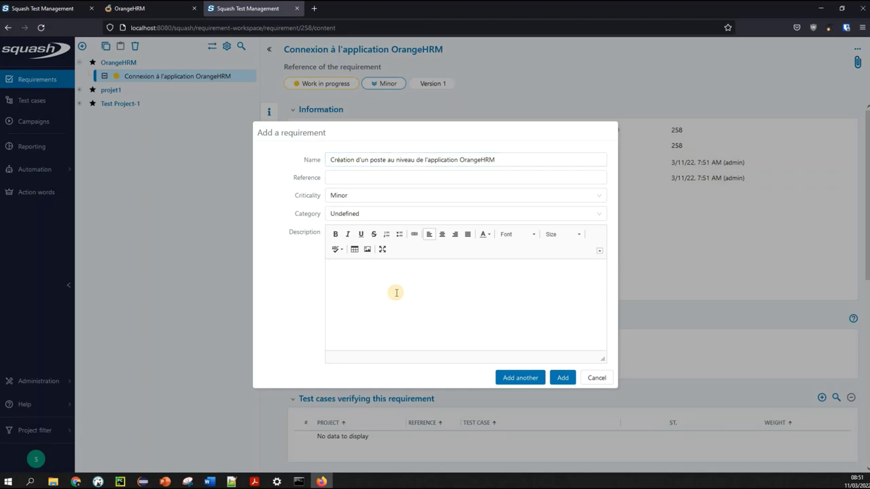
Fill the description with the Création d'un poste title followed by a details line
key("ctrl+v")
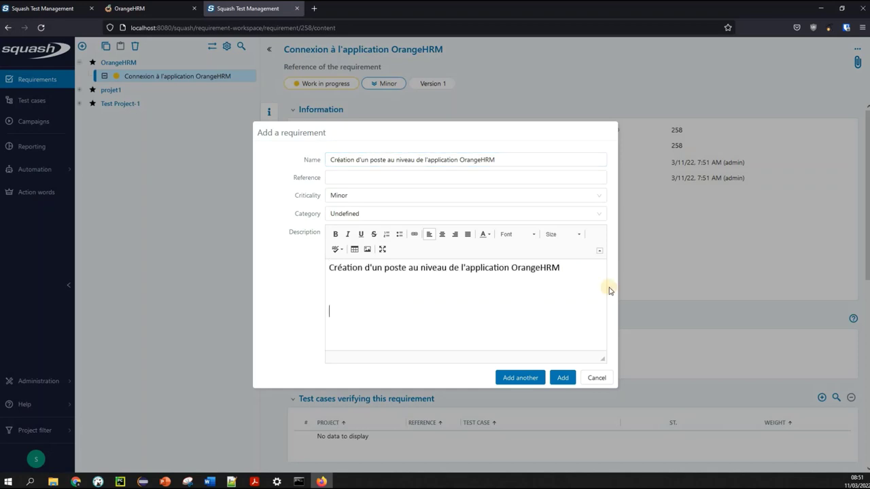
key("Return")
key("Return")
type("derails-jiko")
key("BackSpace")
key("BackSpace")
key("BackSpace")
left_click(506, 377)
Set the criticality to Major and save the requirement, starting another
left_click(379, 197)
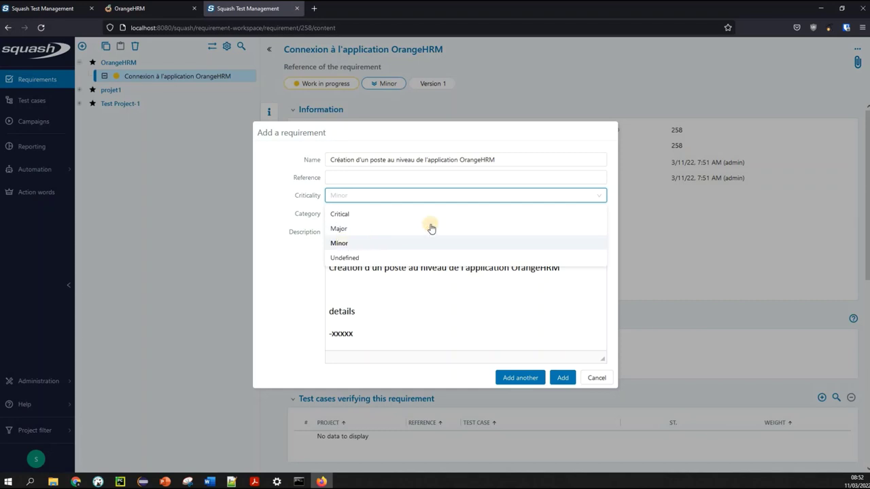
left_click(349, 231)
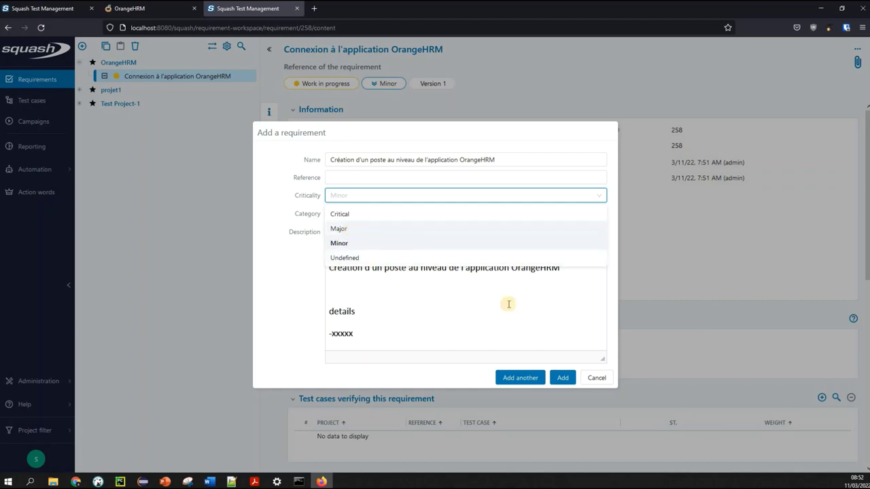
left_click(530, 379)
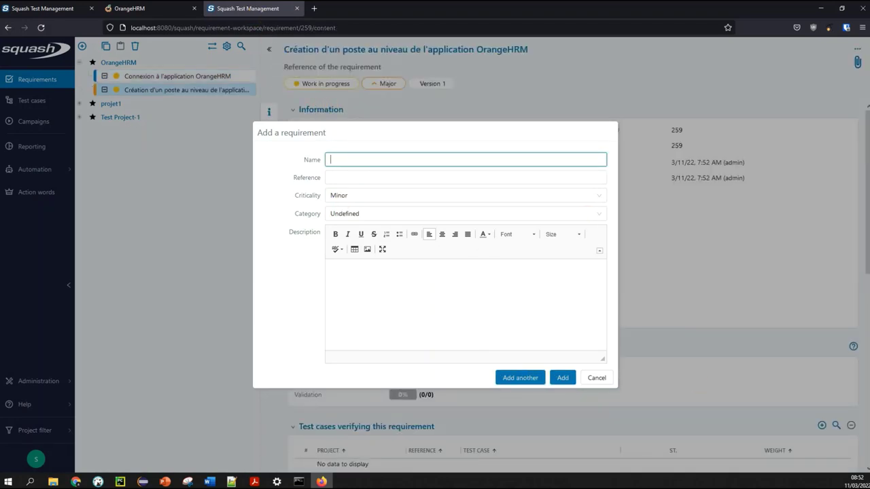
Back in PowerPoint, select the 'Modification des Informations générales de l'organisation OrangeHRM' line
key("alt+Tab")
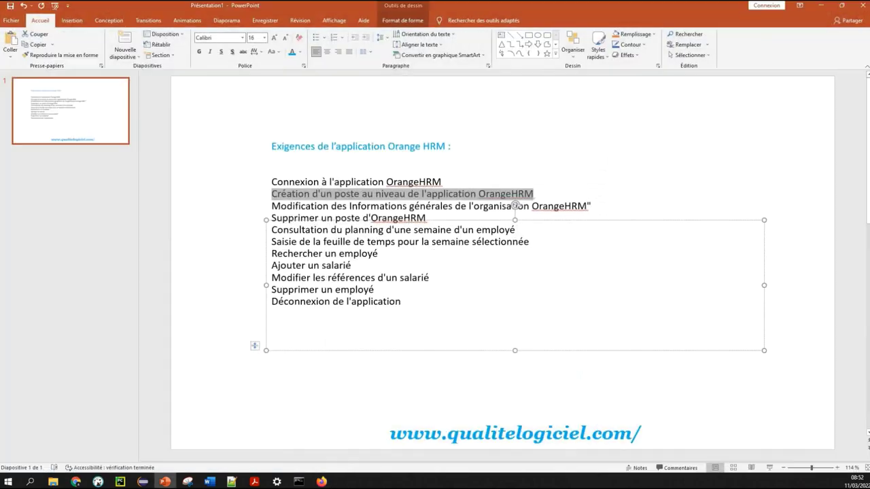
left_click_drag(469, 206, 586, 207)
left_click(408, 224)
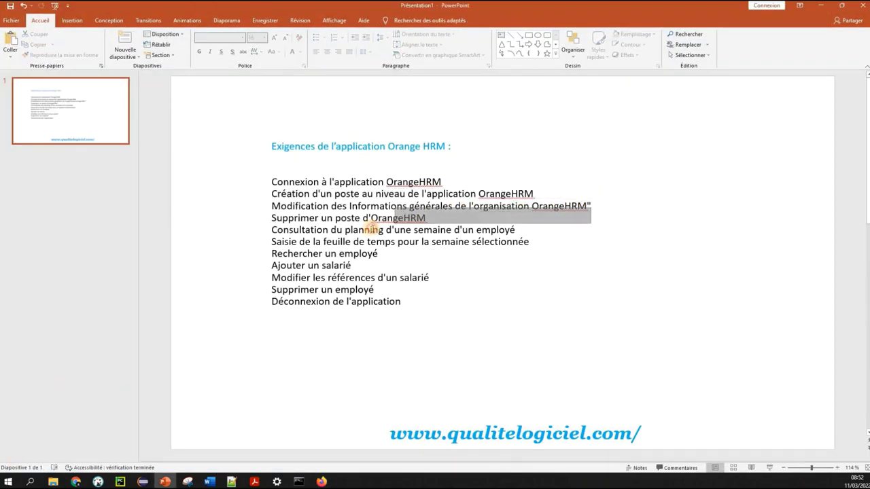
left_click(307, 224)
double_click(631, 196)
triple_click(612, 202)
key("ctrl+c")
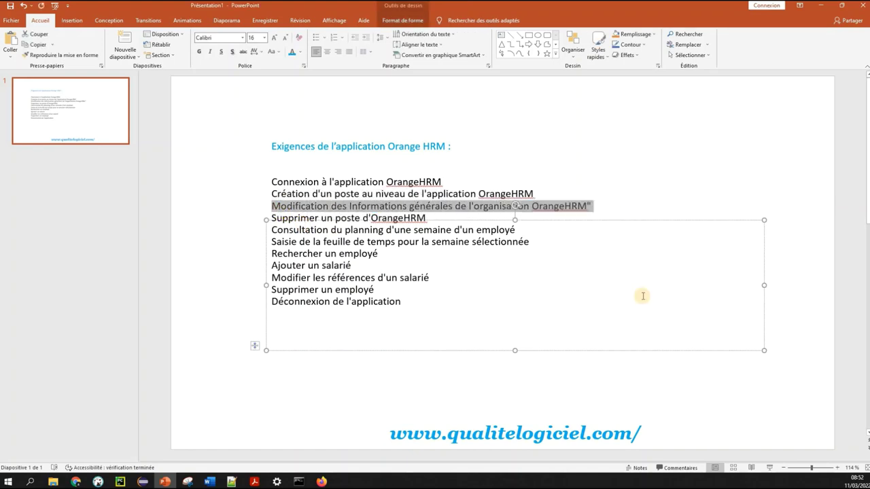
Paste the Modification des Informations générales title into the new requirement's Name and Description
key("alt+Tab")
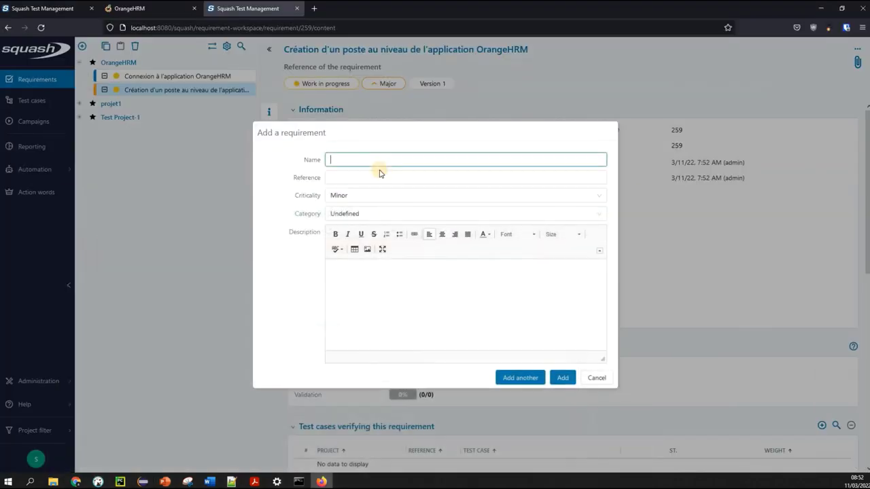
key("ctrl+v")
left_click(375, 346)
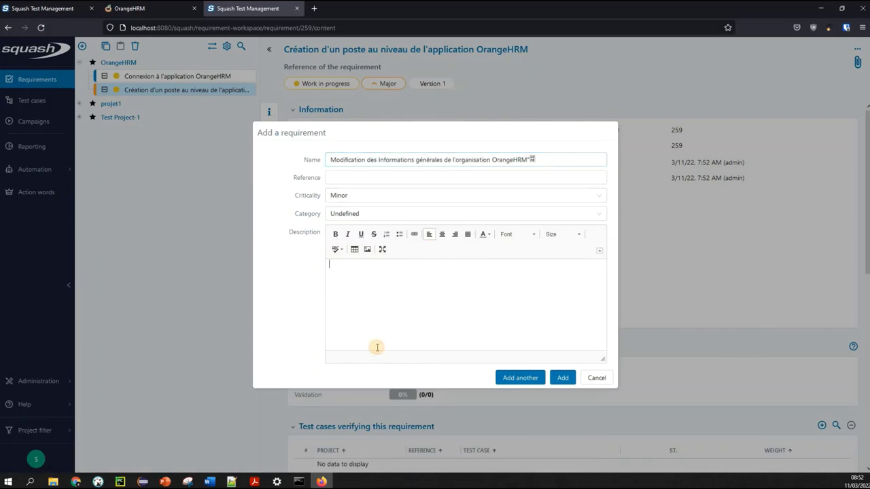
key("ctrl+v")
Set the criticality to Major and create the requirement
left_click(344, 195)
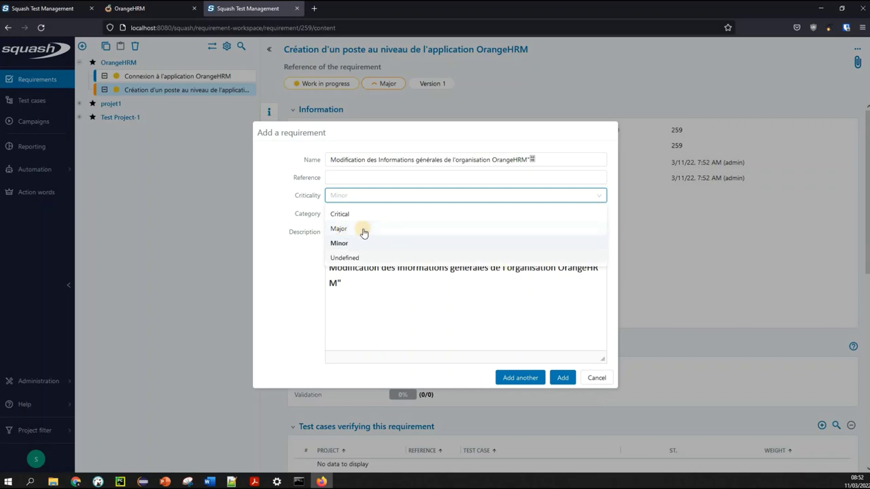
left_click(360, 227)
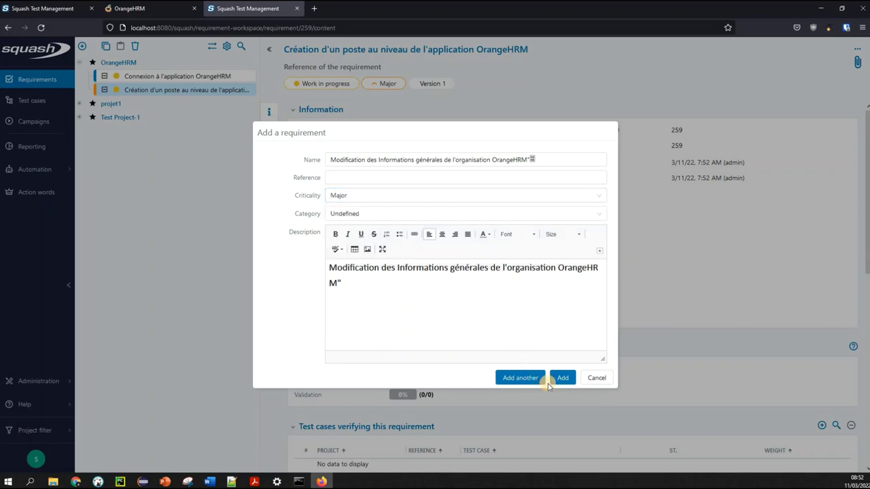
left_click(562, 382)
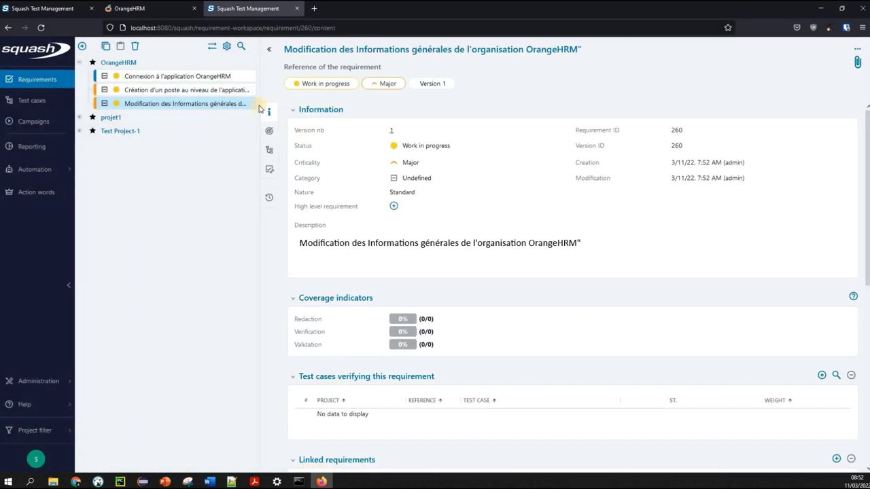
left_click(196, 78)
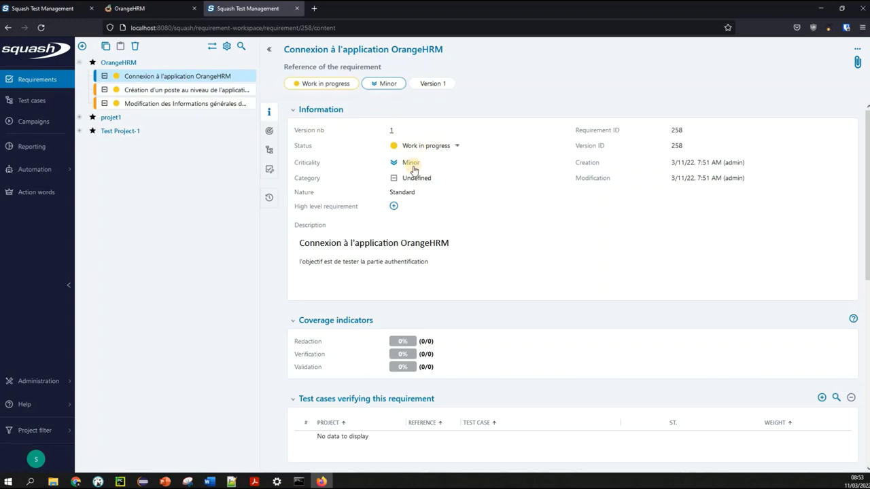
Change the Connexion à l'application OrangeHRM criticality to Critical
left_click(412, 164)
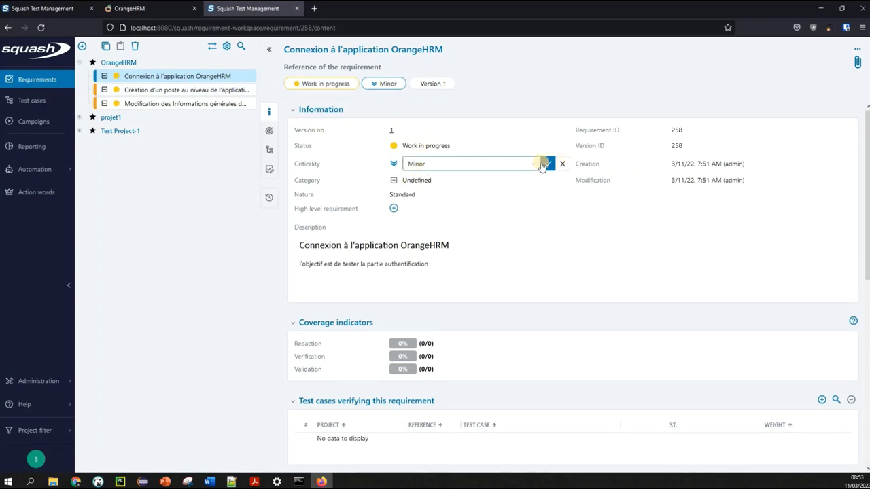
left_click(537, 164)
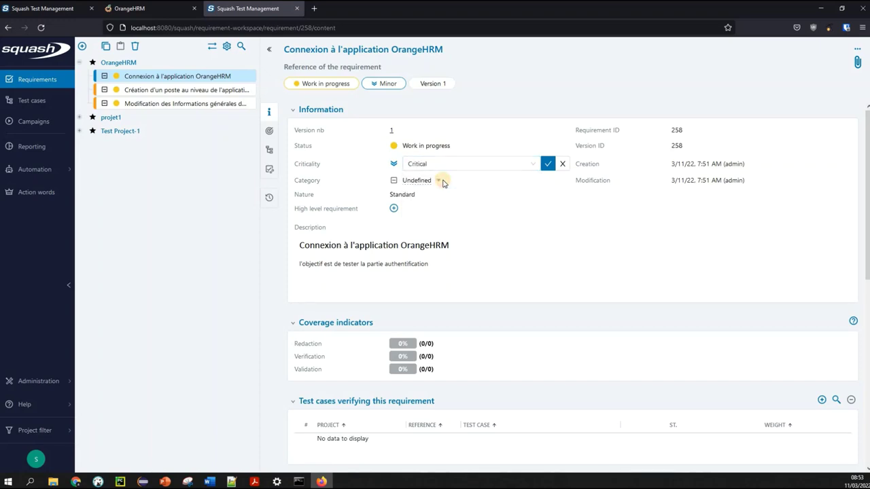
left_click(546, 165)
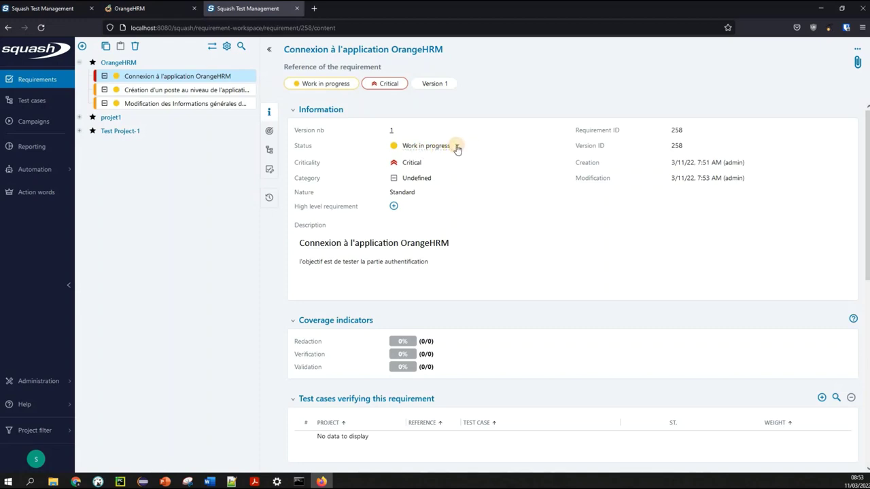
Move the Connexion requirement's status to Under review, then to Approved
left_click(437, 148)
left_click(437, 148)
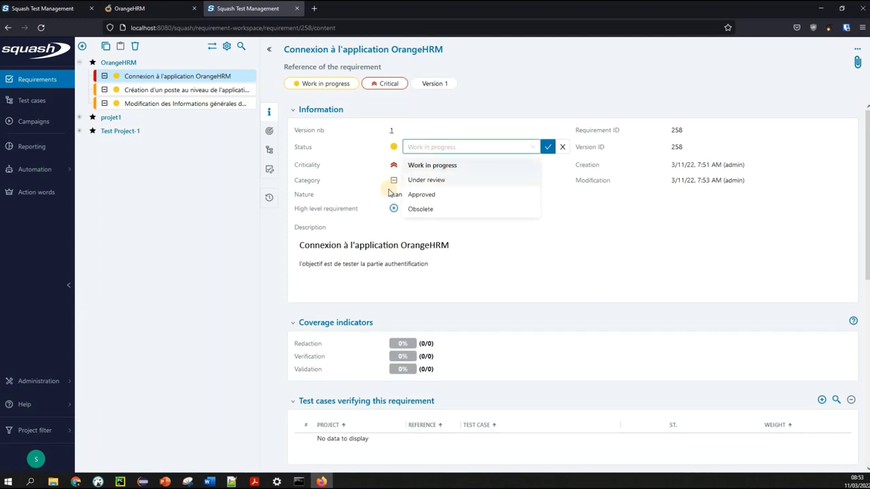
left_click(457, 181)
left_click(547, 147)
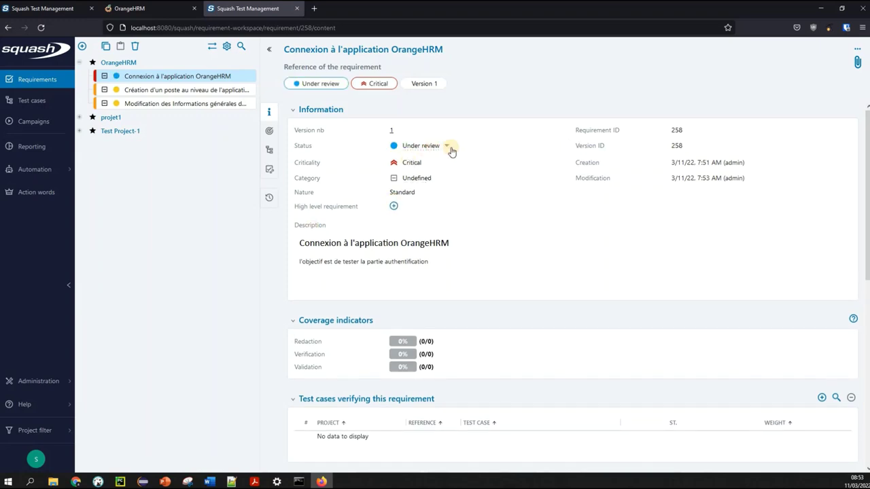
left_click(435, 147)
left_click(422, 195)
left_click(548, 147)
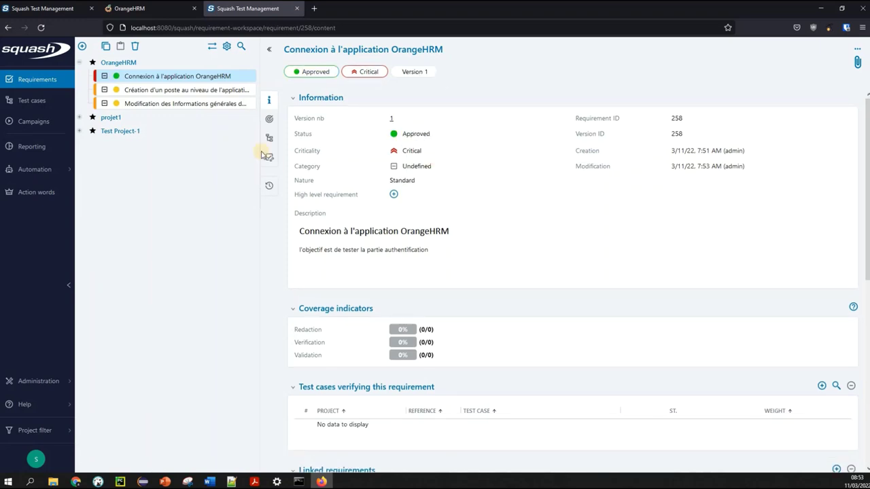
left_click(224, 90)
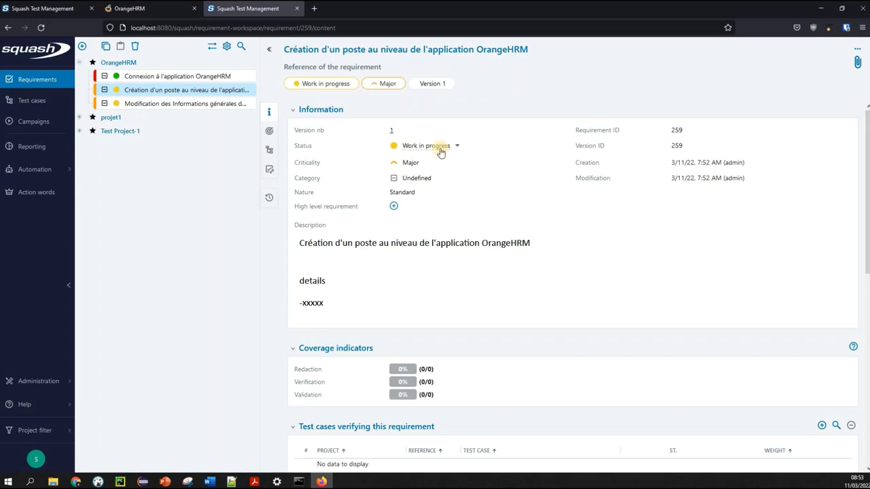
Move Création d'un poste's status through Under review to Approved
left_click(441, 151)
left_click(440, 151)
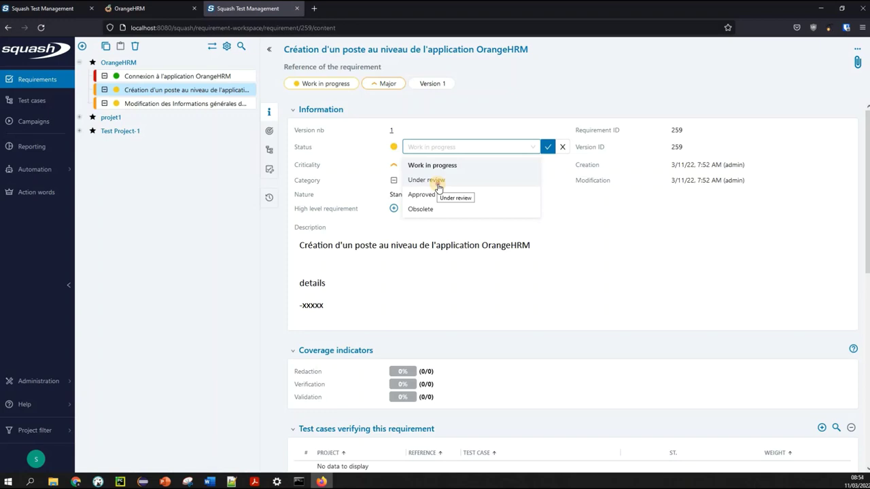
left_click(438, 183)
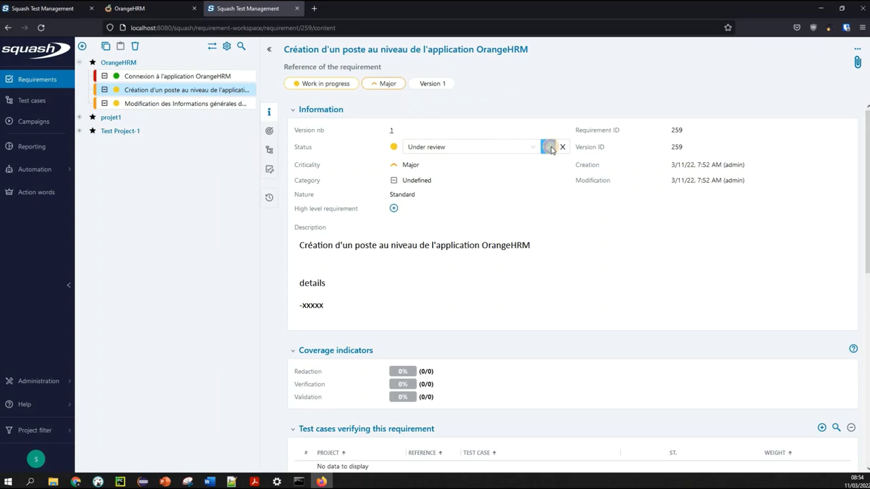
left_click(418, 148)
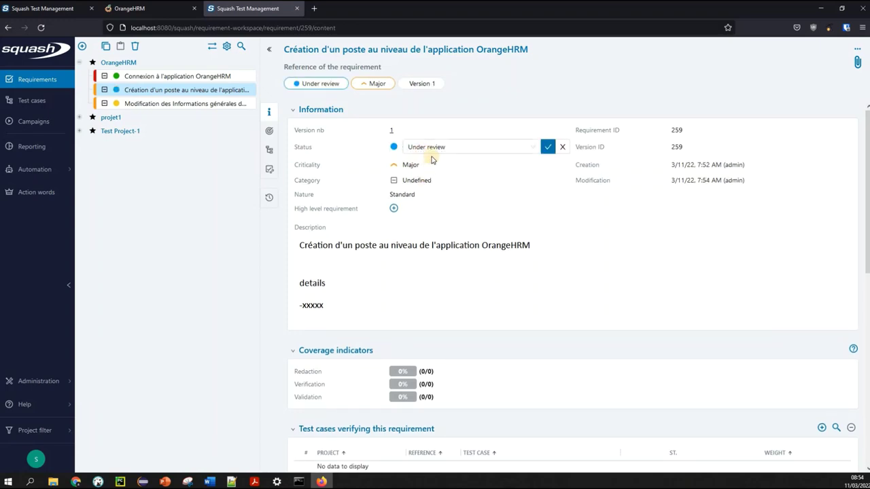
left_click(426, 148)
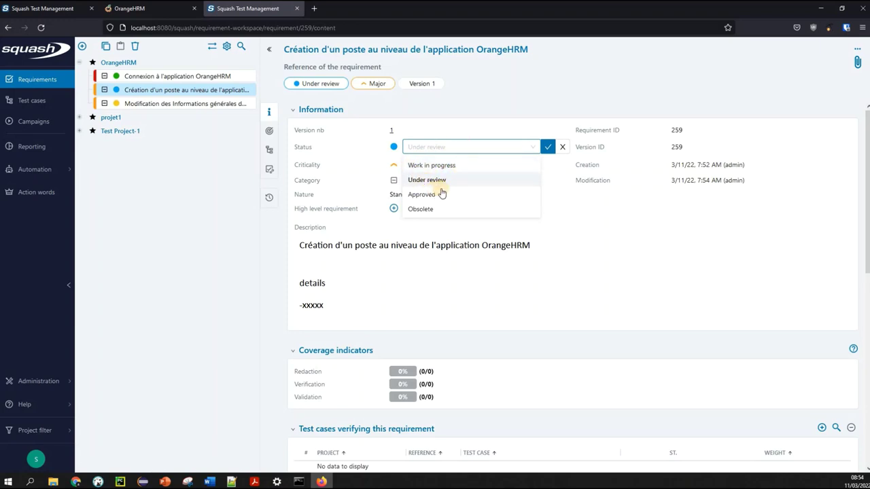
left_click(421, 195)
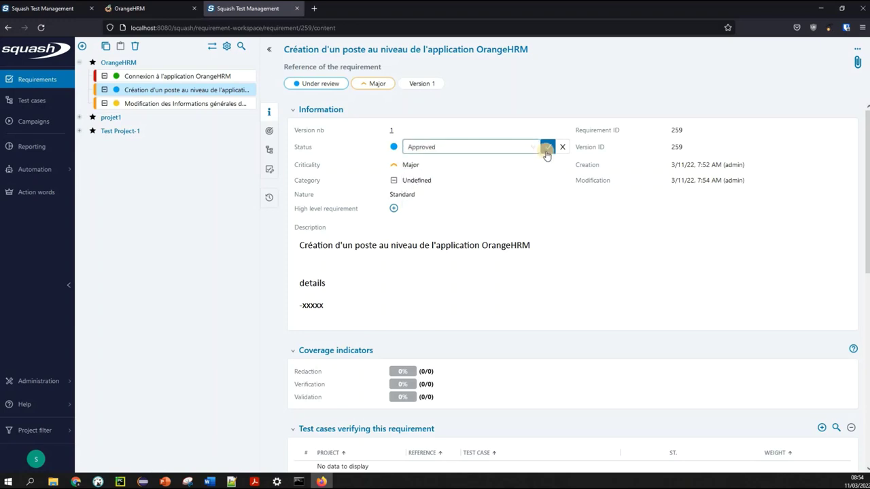
left_click(548, 149)
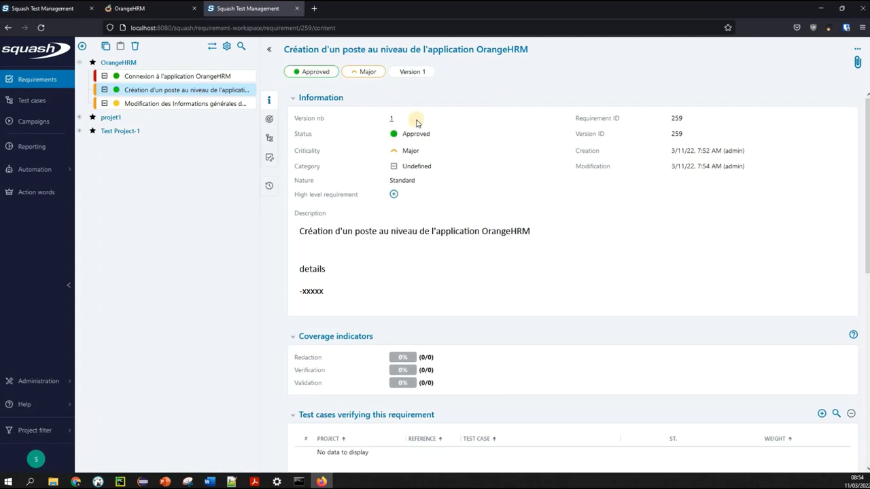
left_click(172, 104)
left_click(443, 145)
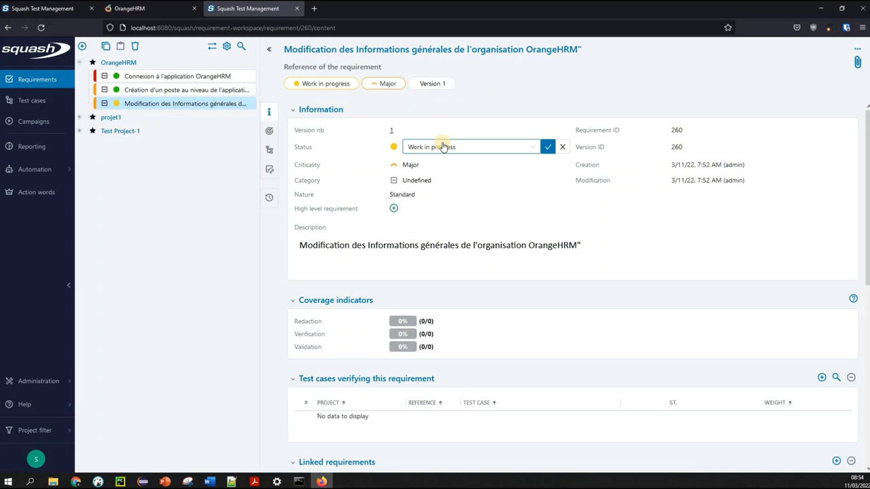
Move the Modification des Informations générales status through Under review to Approved
left_click(438, 151)
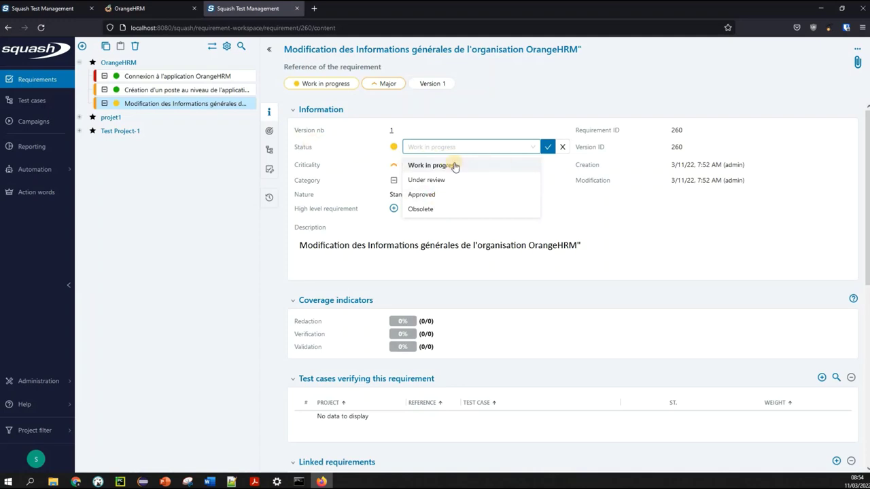
left_click(426, 180)
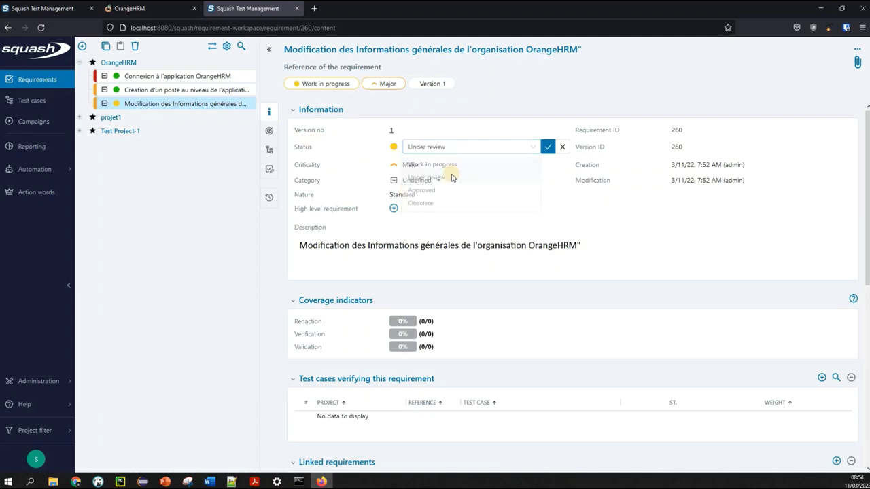
left_click(549, 147)
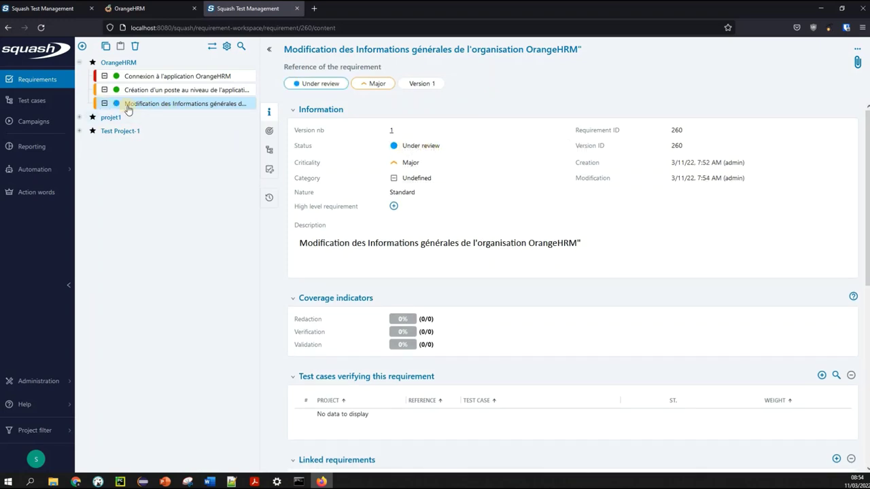
left_click(436, 148)
left_click(466, 151)
left_click(429, 194)
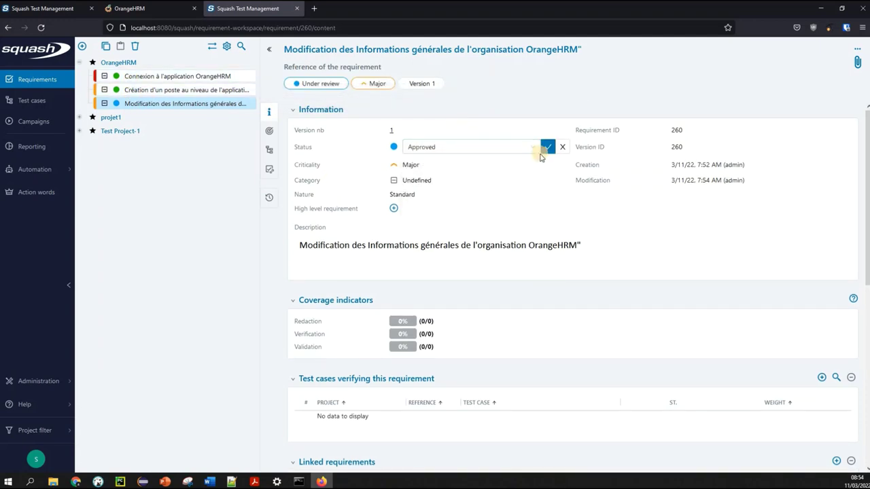
left_click(547, 148)
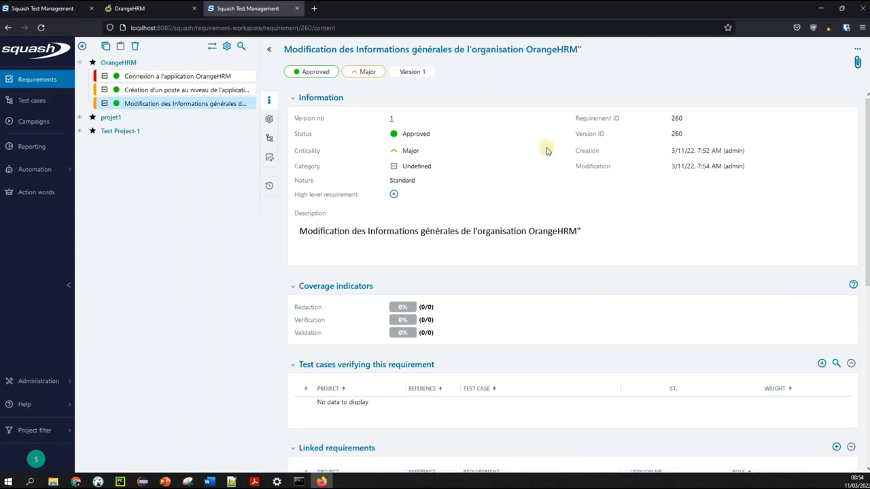
Review the Connexion, Création d'un poste and Modification requirements, ending on Modification
left_click(192, 76)
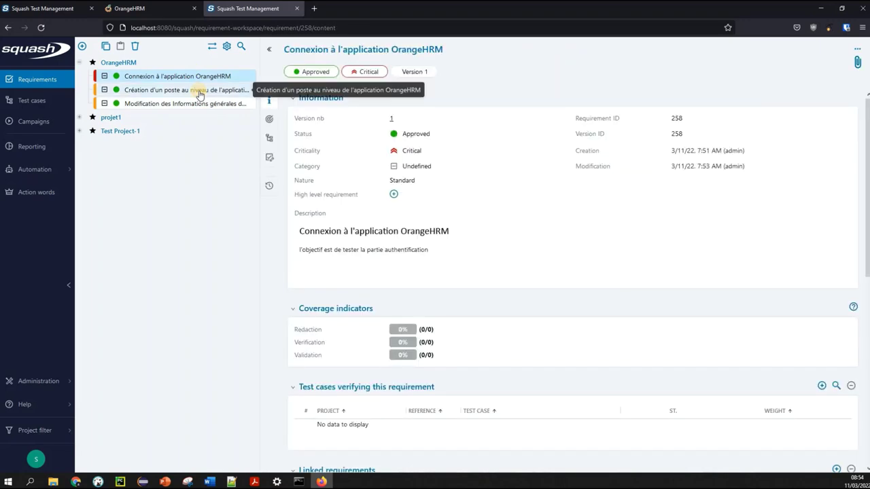
left_click(197, 90)
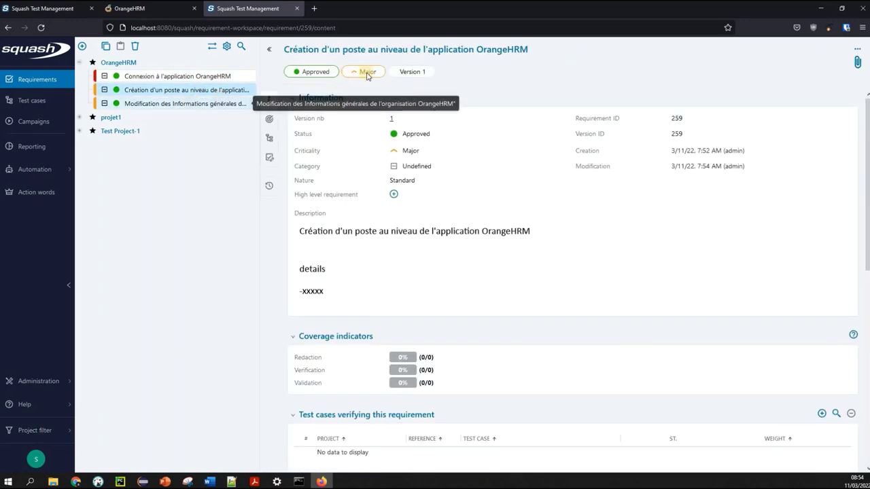
left_click(194, 104)
left_click(188, 75)
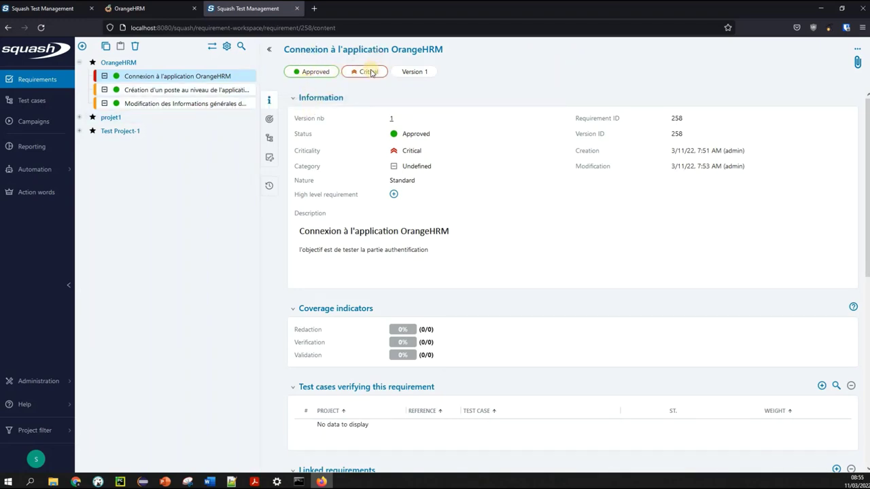
left_click(228, 95)
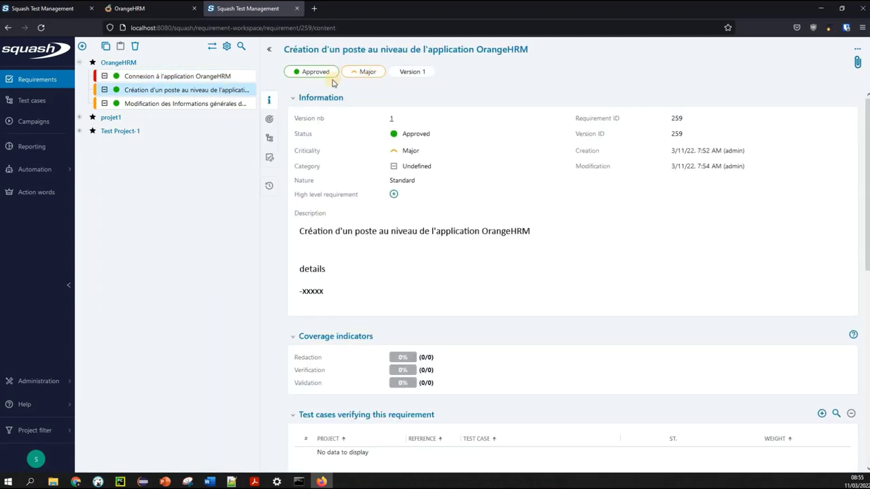
left_click(216, 110)
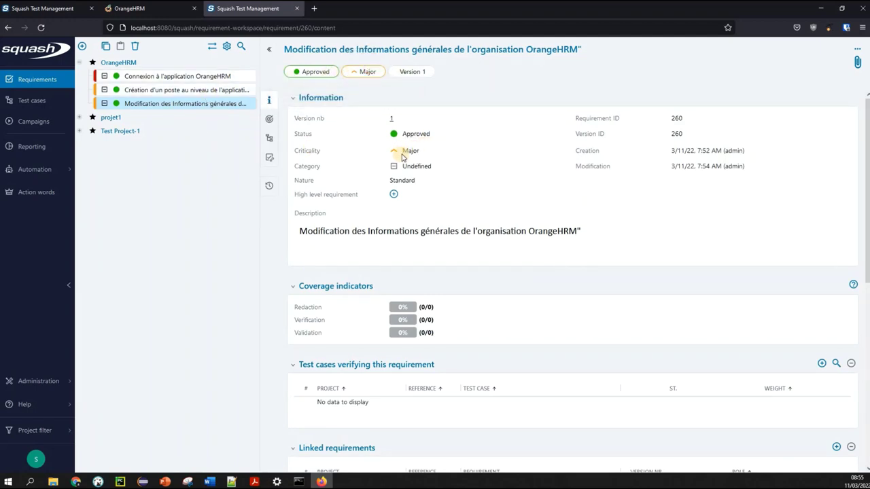
Put requirement 260 under review and lower its criticality to Minor
left_click(449, 136)
left_click(447, 139)
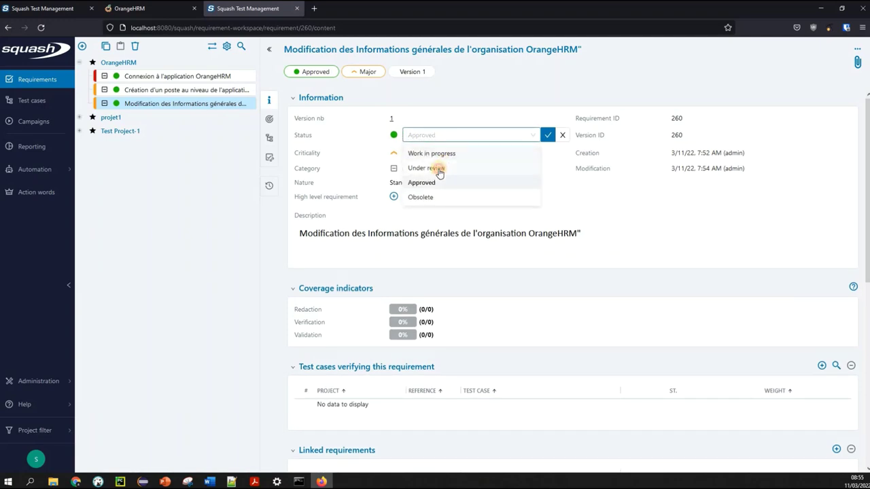
left_click(428, 168)
left_click(548, 136)
left_click(440, 167)
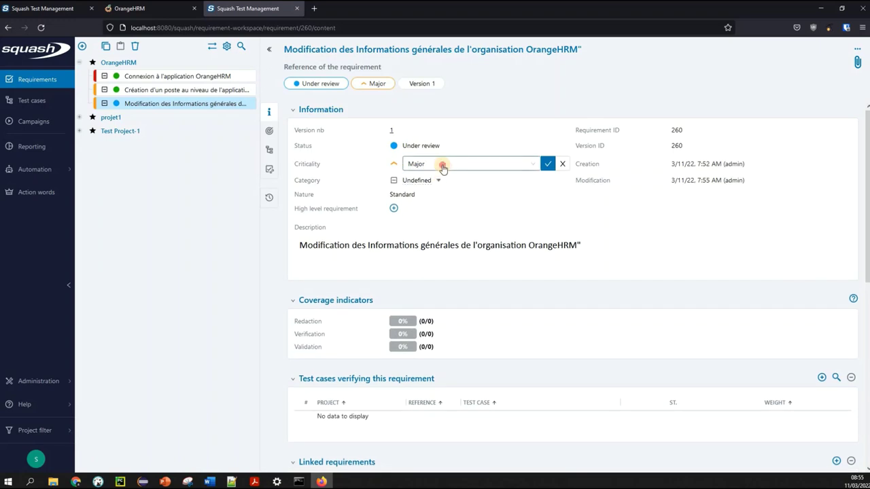
left_click(443, 167)
left_click(433, 211)
left_click(547, 164)
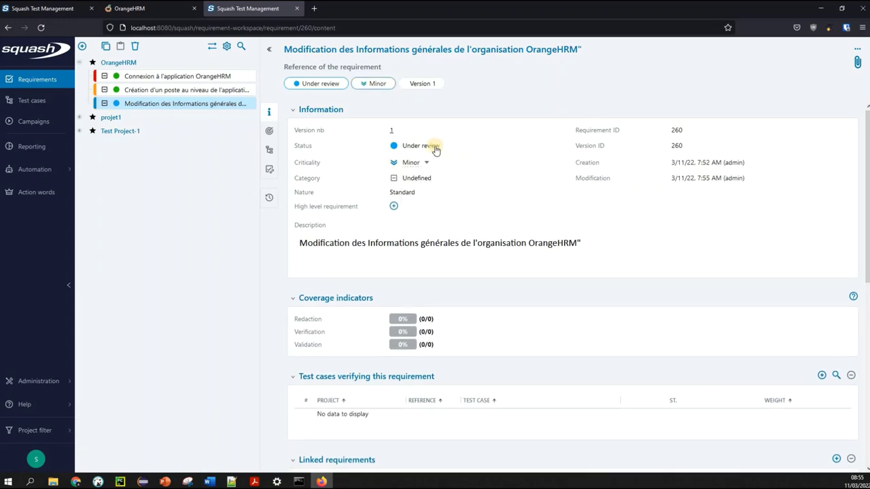
Set requirement 260's status back to Approved and go to the Test cases workspace
left_click(436, 149)
left_click(455, 147)
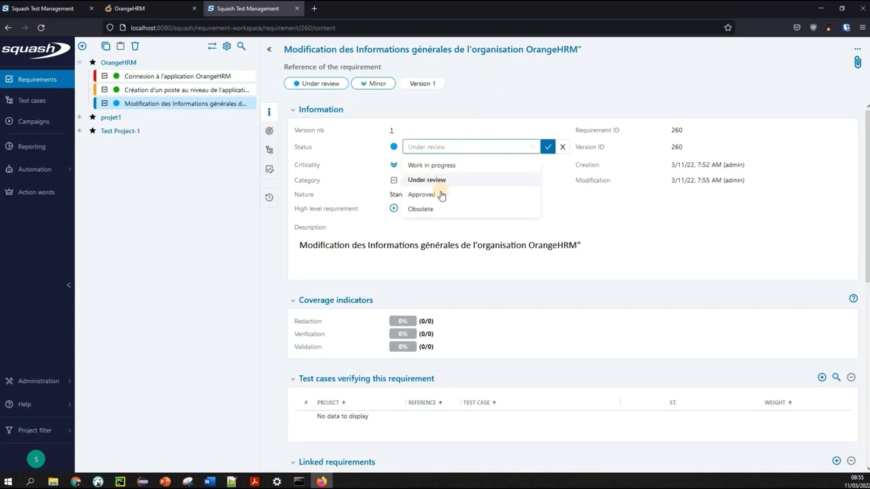
left_click(422, 195)
left_click(548, 147)
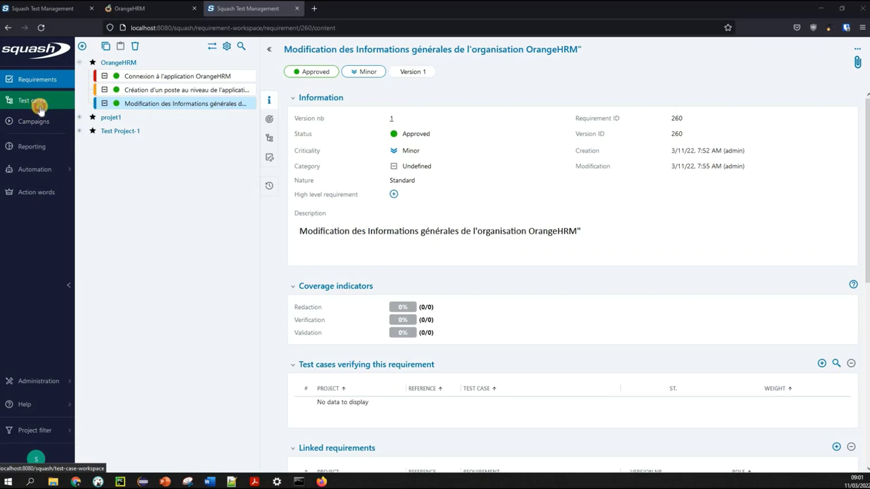
left_click(40, 109)
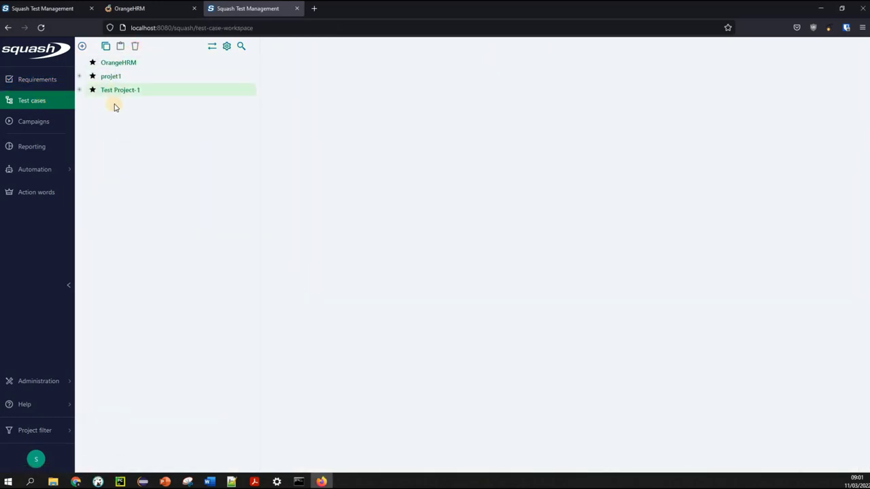
Start a new Classic test case in the OrangeHRM test case library
left_click(120, 64)
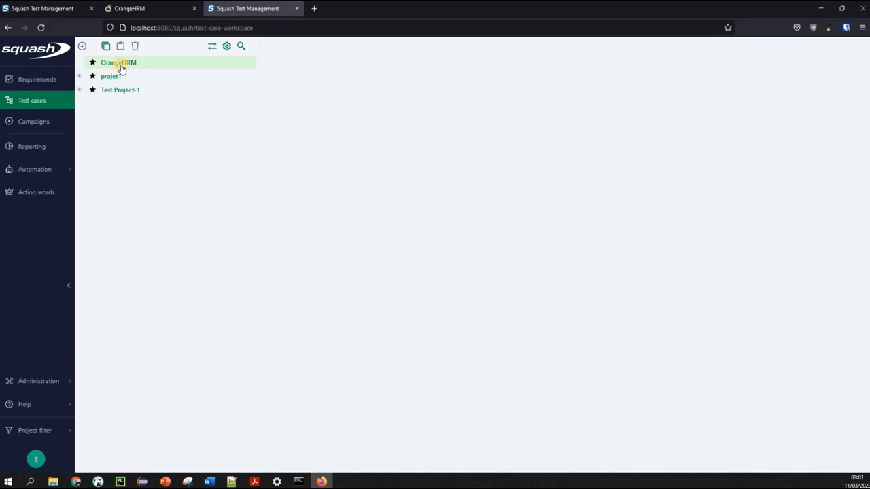
left_click(81, 46)
left_click(81, 46)
left_click(82, 47)
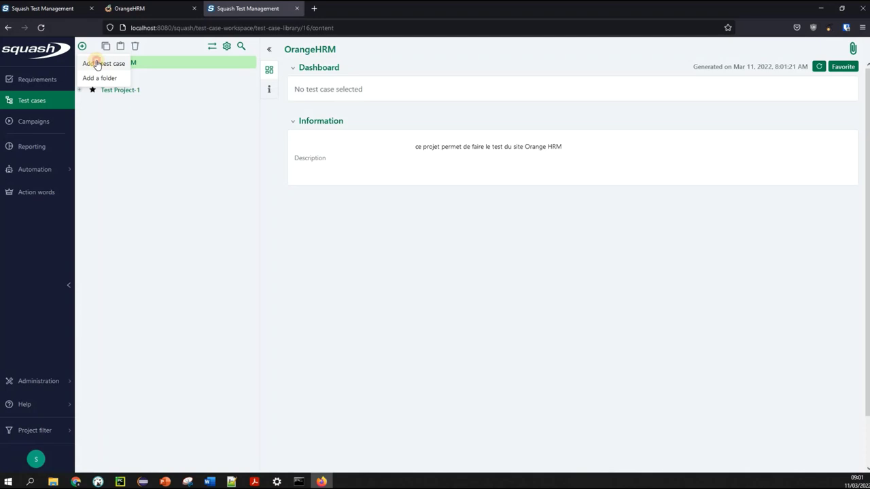
left_click(98, 63)
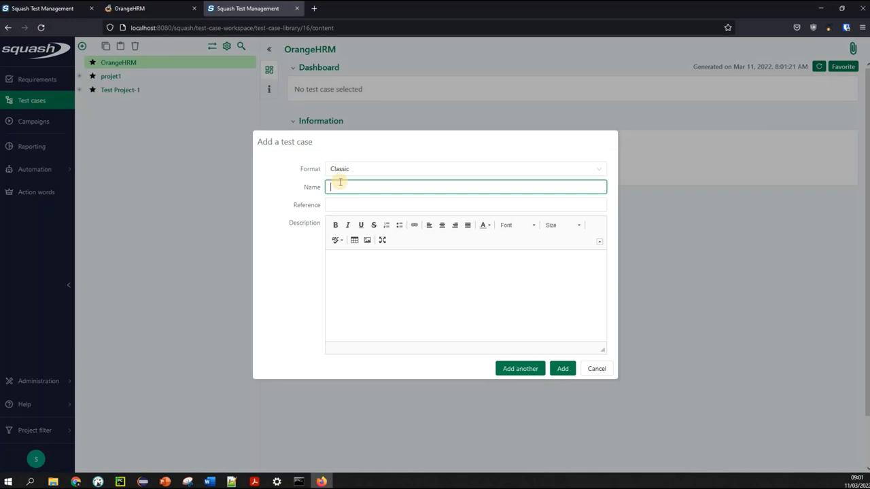
Name the new test case CT001-AUTHENTIFICATION
type("CT00")
left_click(330, 187)
type("TC")
key("BackSpace")
key("BackSpace")
type("DS")
key("F12")
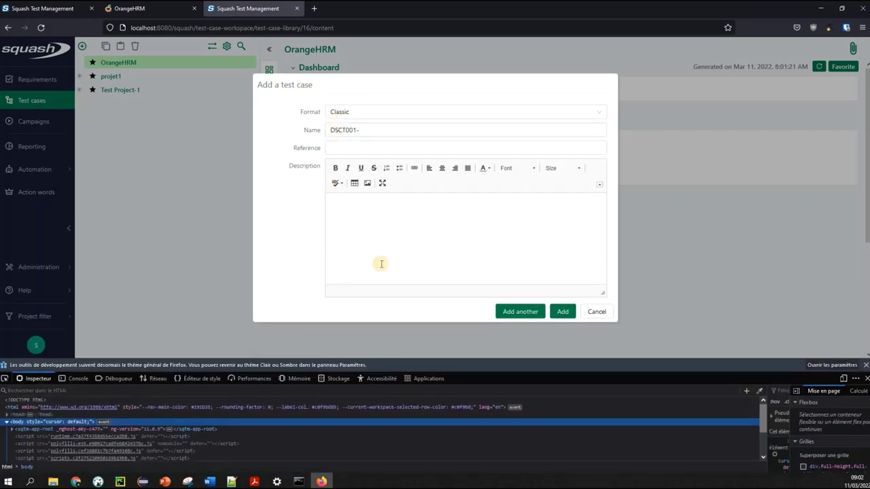
left_click(864, 365)
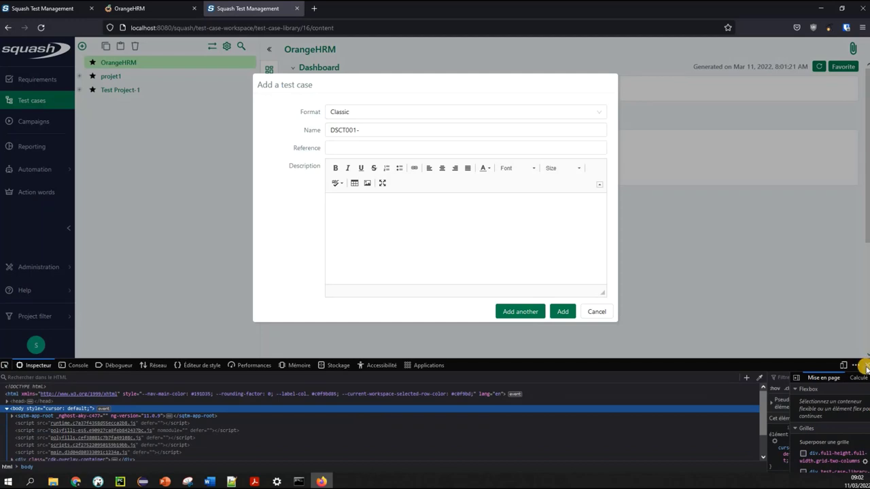
left_click(865, 366)
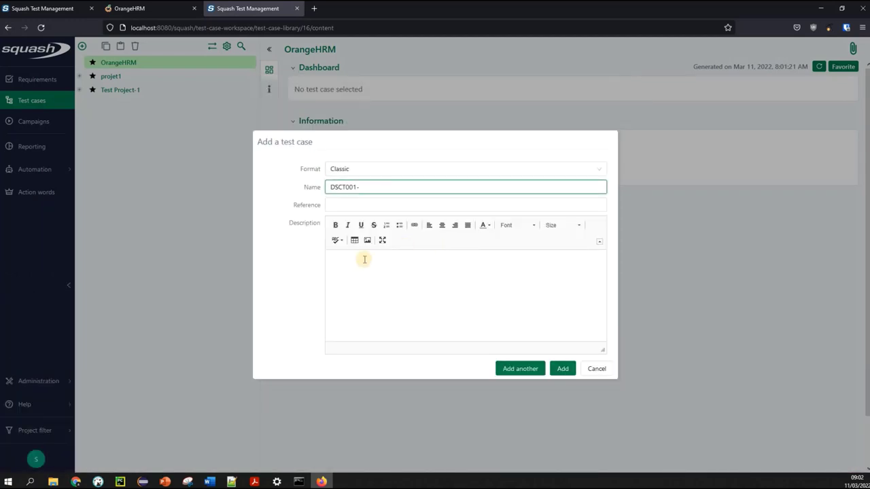
key("BackSpace")
key("BackSpace")
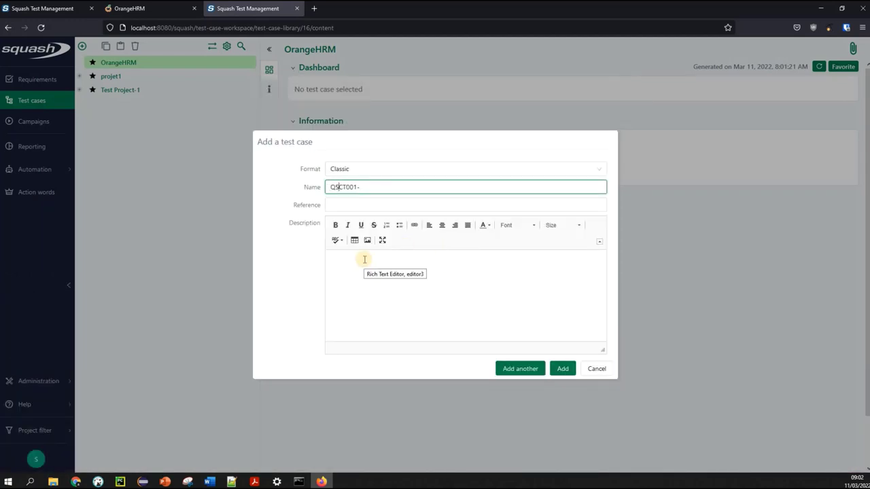
type("SC030")
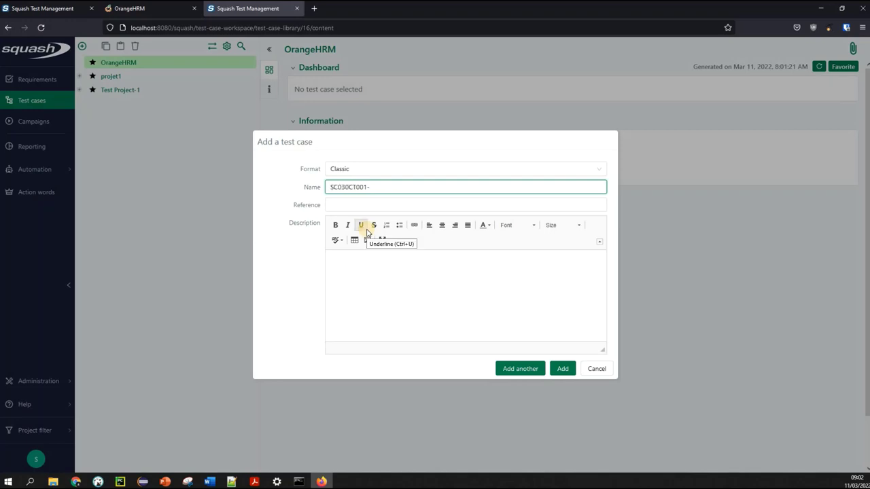
type("-")
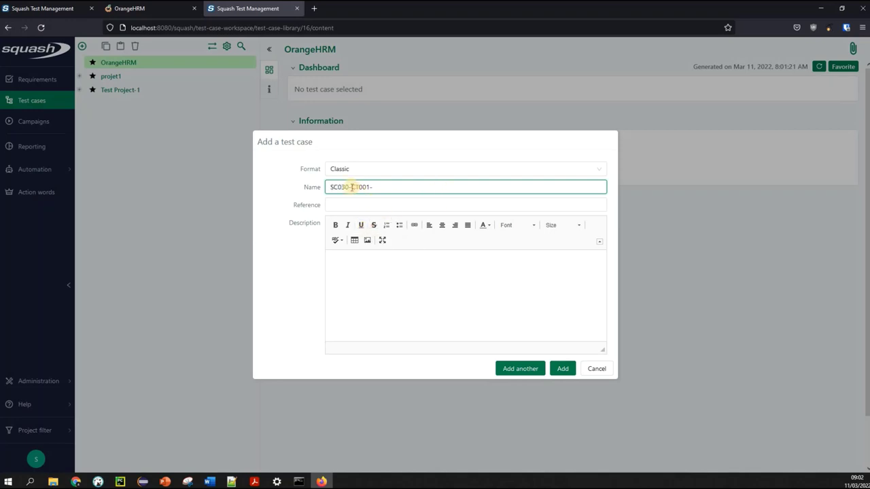
left_click(423, 182)
type("AT")
key("BackSpace")
key("BackSpace")
key("BackSpace")
key("BackSpace")
key("BackSpace")
key("BackSpace")
key("BackSpace")
key("BackSpace")
key("BackSpace")
key("BackSpace")
key("BackSpace")
key("BackSpace")
key("BackSpace")
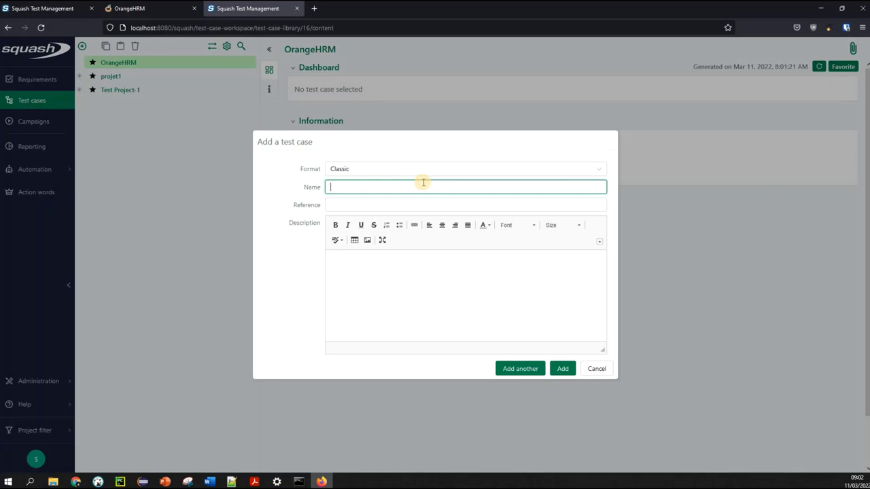
type("CT001-AUTHENTIFICATION")
Describe it as verifying web-site access with a correct ID + MDP, then save with Add another
left_click(336, 284)
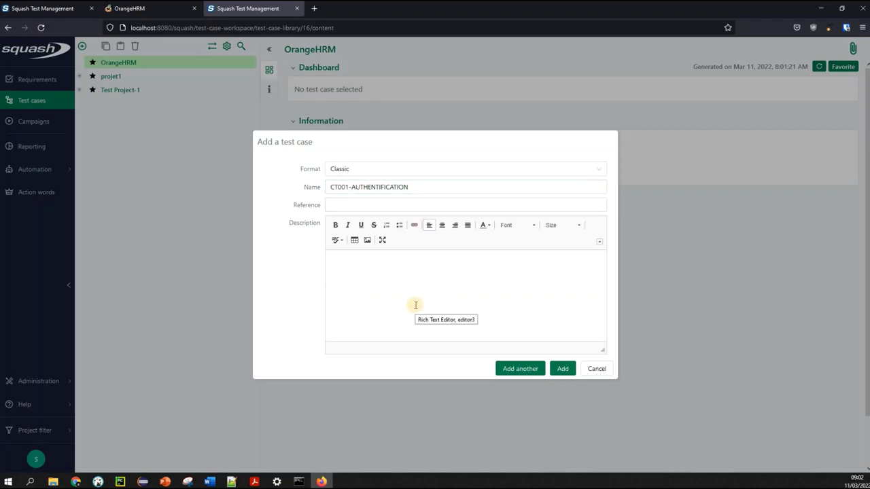
type("CE CAS DE TESTE")
key("BackSpace")
type("PERMET DE VERIOF")
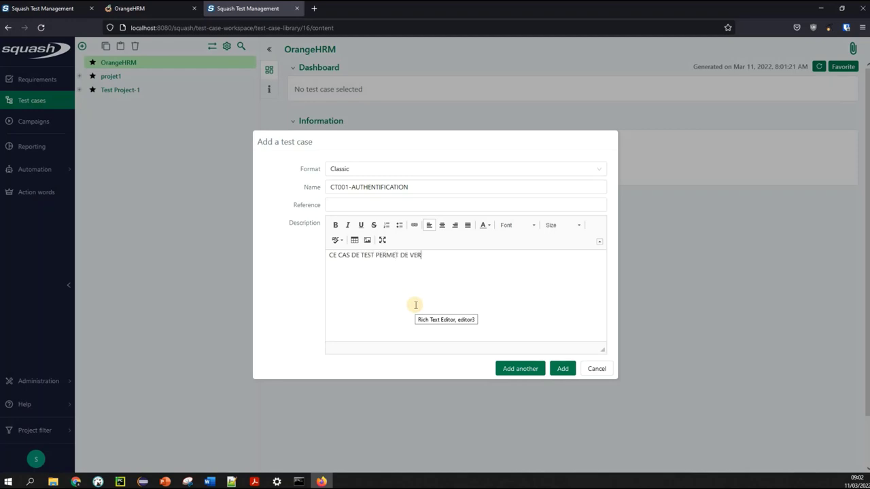
key("BackSpace")
type("FIER L ACCES AU SITE WEB")
key("Return")
type("AVER")
key("BackSpace")
key("BackSpace")
type("EC LA SAAIS")
key("BackSpace")
key("BackSpace")
type("ISIE")
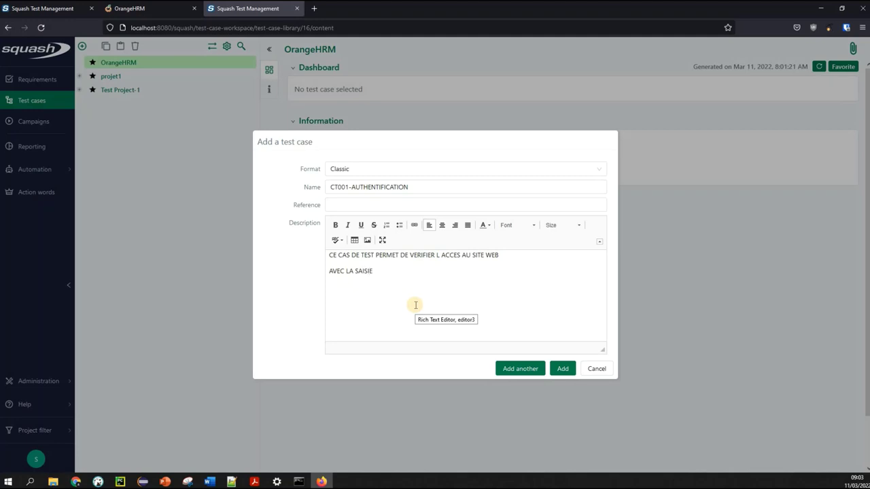
type(" D UN IDE")
type(" + MDP CO")
type("RE")
type("RECT")
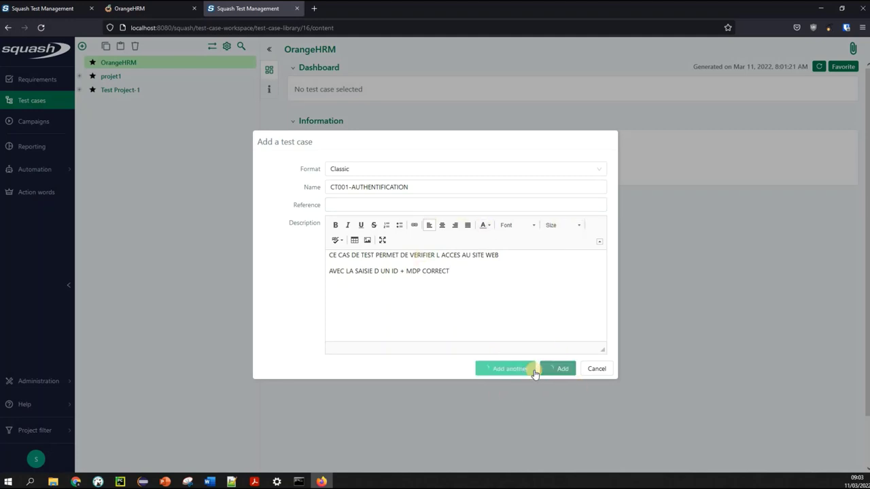
left_click(531, 369)
Add test case CT002-AUTHENTIFIACTION AVEC MDP KO, described as checking app behaviour with an incorrect MDP
type("CT00")
type("1")
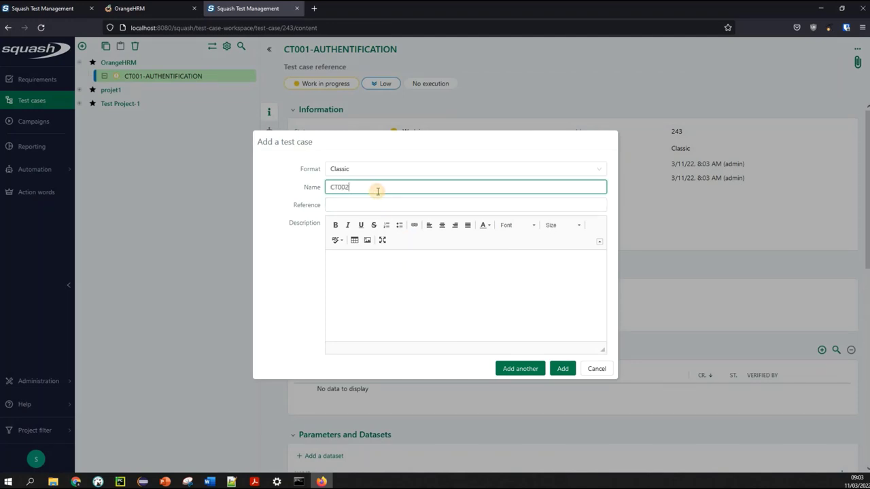
type("-AUTHENTIFIACTION AVEC MDP KO")
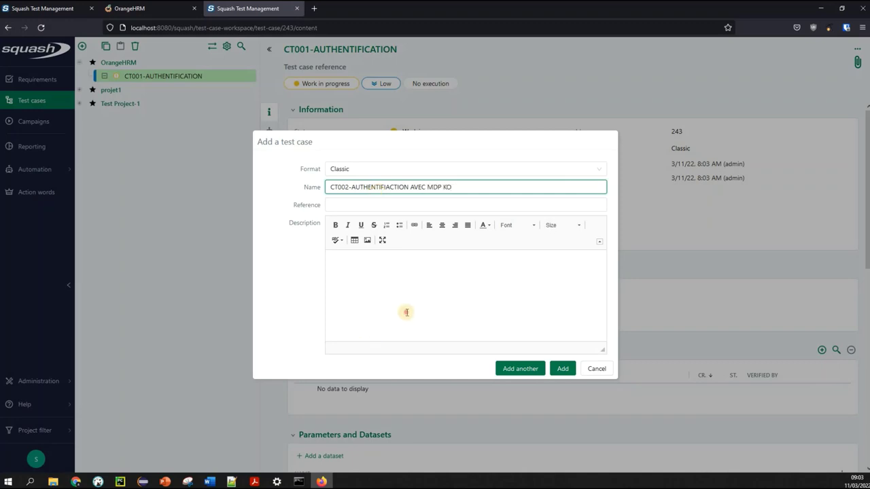
left_click(407, 312)
type("CE CAS DE TEST PERM")
key("BackSpace")
type("L")
key("BackSpace")
type("ME")
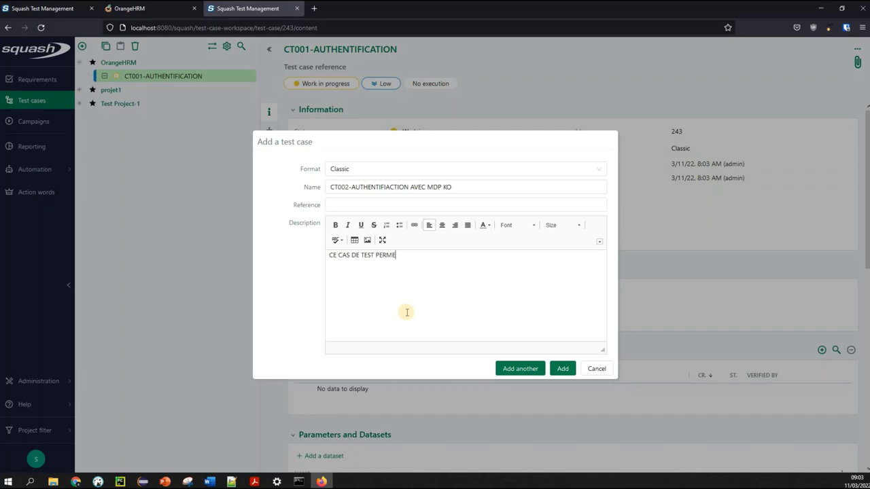
type("T DE VERIFIER LE COMPORTEMENT DE E L APPLICATION SI ON SAIS")
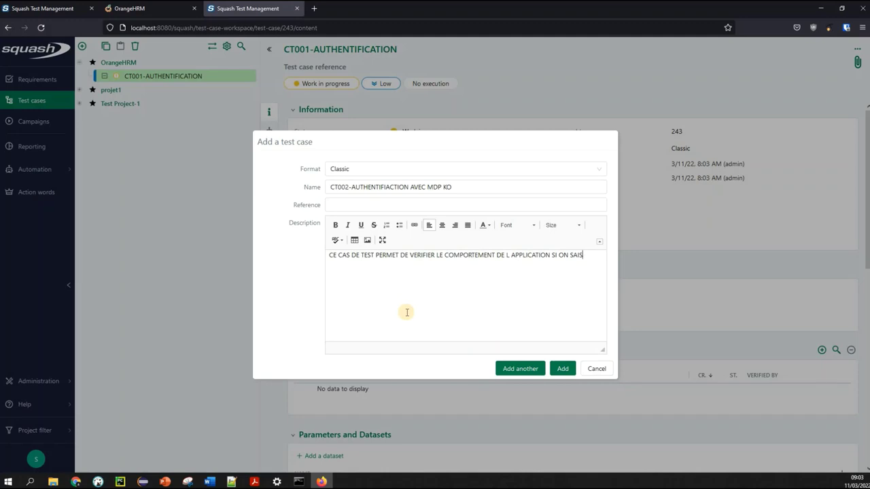
type("IE UN MDP INCORRECT")
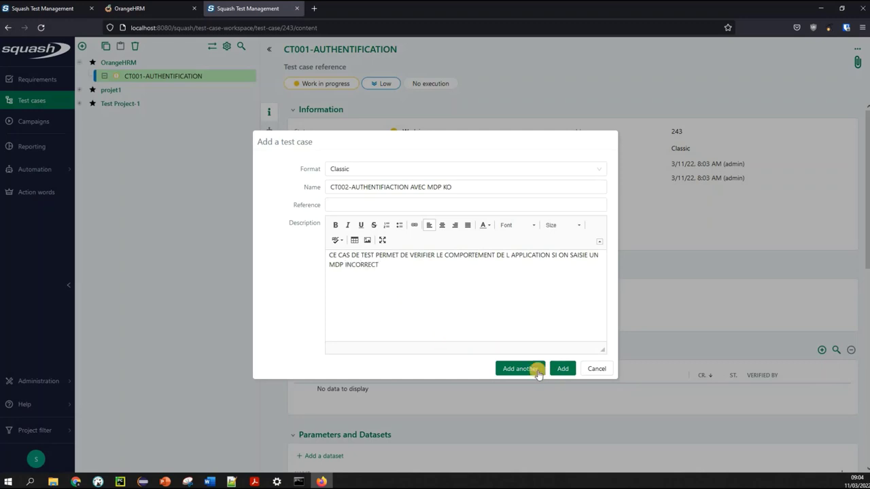
left_click(522, 368)
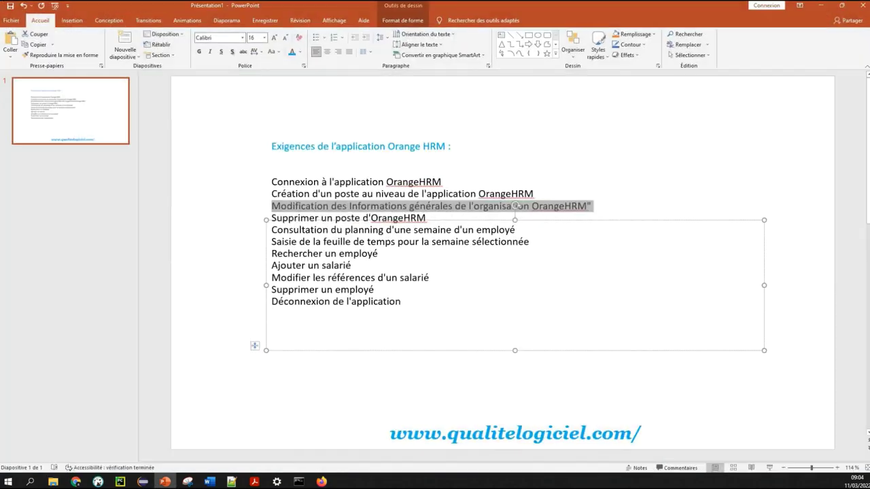
Copy 'Modification des Informations générales de l'organisation OrangeHRM' from the PowerPoint slide into the description
left_click(165, 482)
left_click(439, 204)
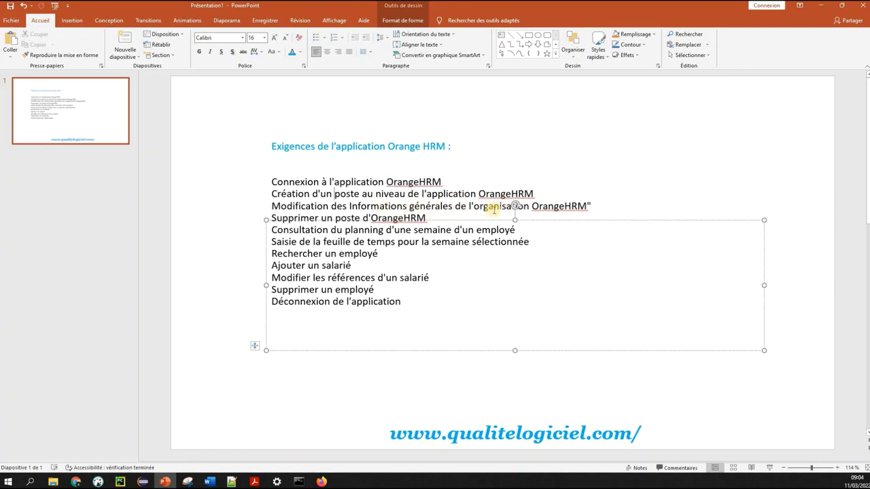
left_click(587, 206)
left_click(263, 196, "shift")
left_click(259, 207, "shift")
key("ctrl+c")
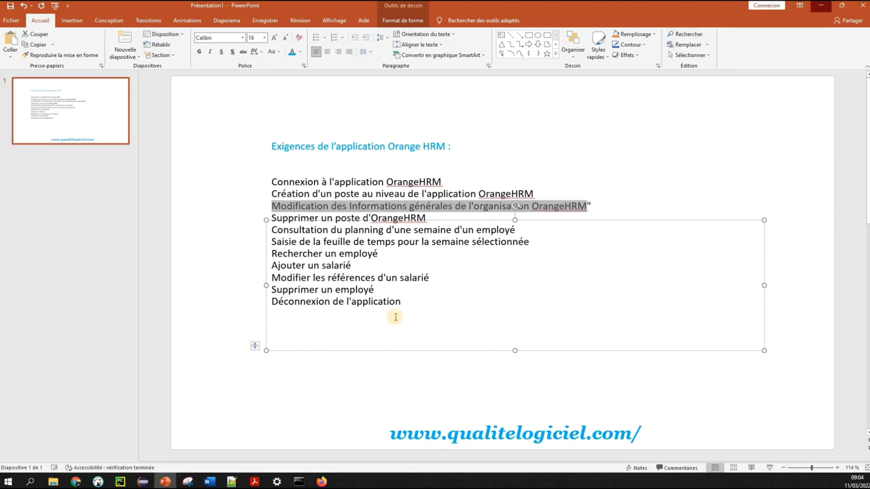
key("alt+Tab")
left_click(376, 301)
key("ctrl+v")
left_click(343, 189)
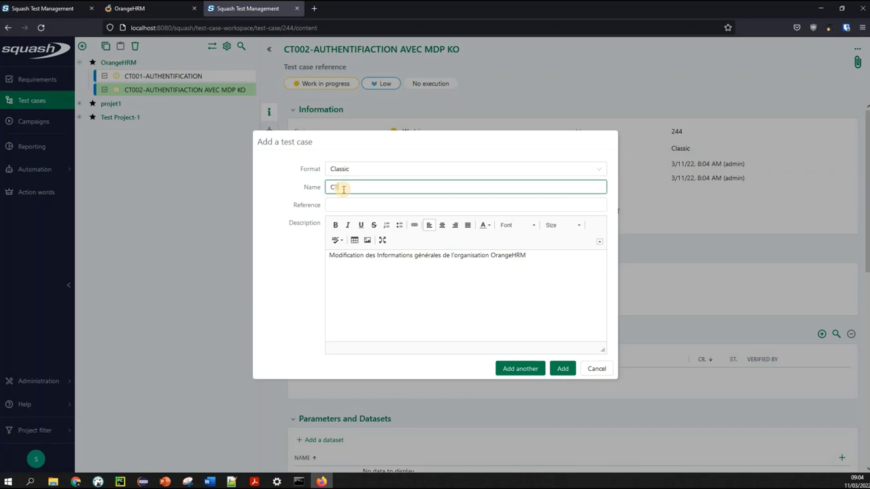
Name the third test case CT003-MODIFICATION DES INFORMATIONS DE L APPLICATION
type("CT003-MODIFICAT")
left_click(343, 189)
type("ION")
key("BackSpace")
key("BackSpace")
key("BackSpace")
key("BackSpace")
key("BackSpace")
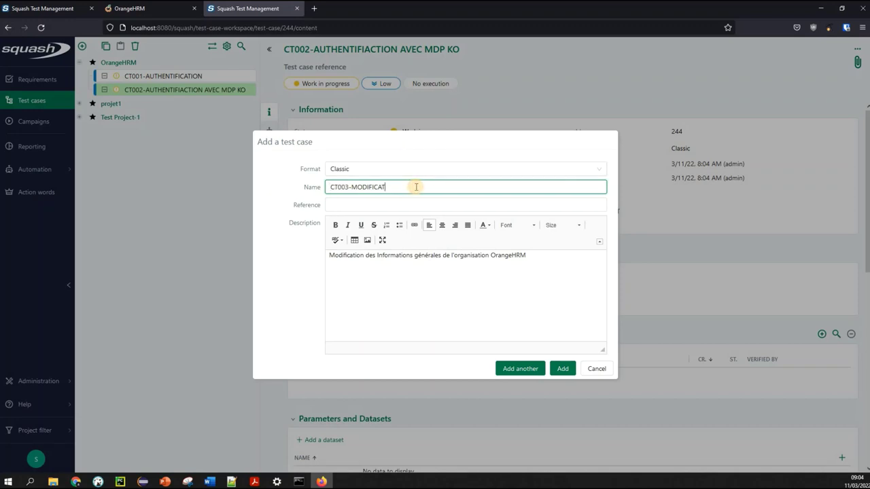
type("ION DES INFORMATIONS DE L APPL")
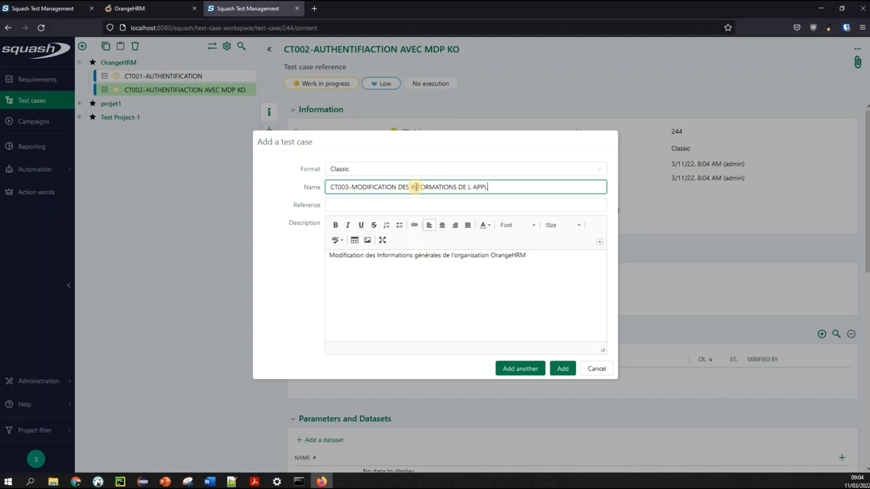
type("N")
Prefix the description with 'CE CAS DE TEST PERMET :' and create the CT003 test case
left_click(571, 256)
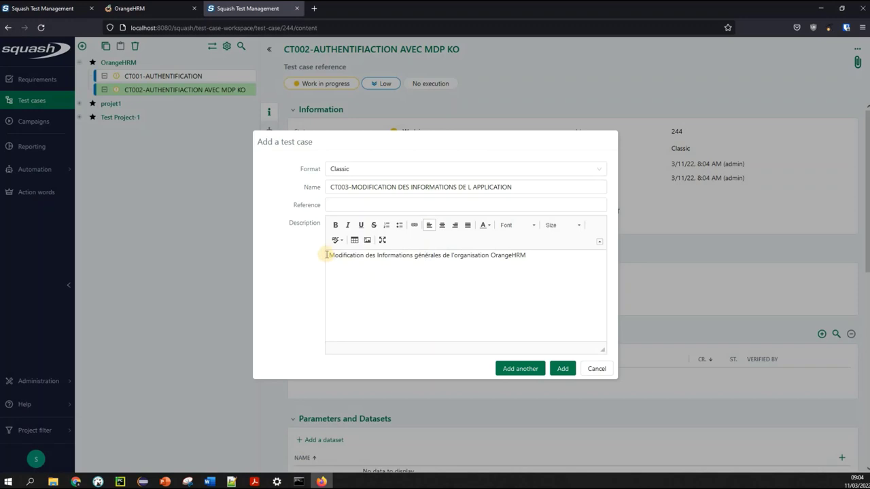
type("CE CAS D")
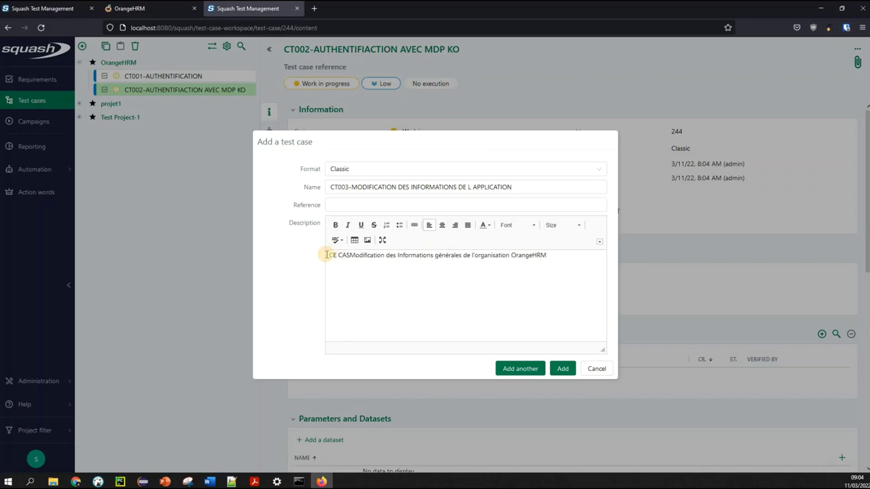
type("E TEST P")
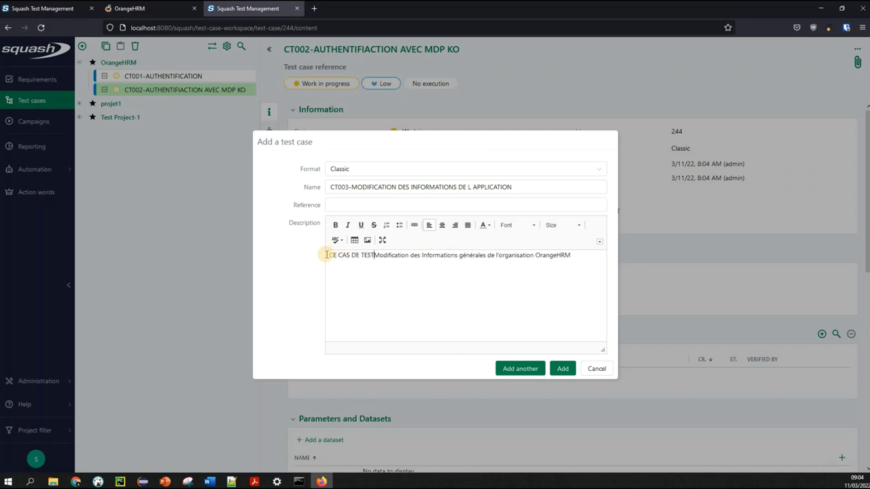
type("ERMET")
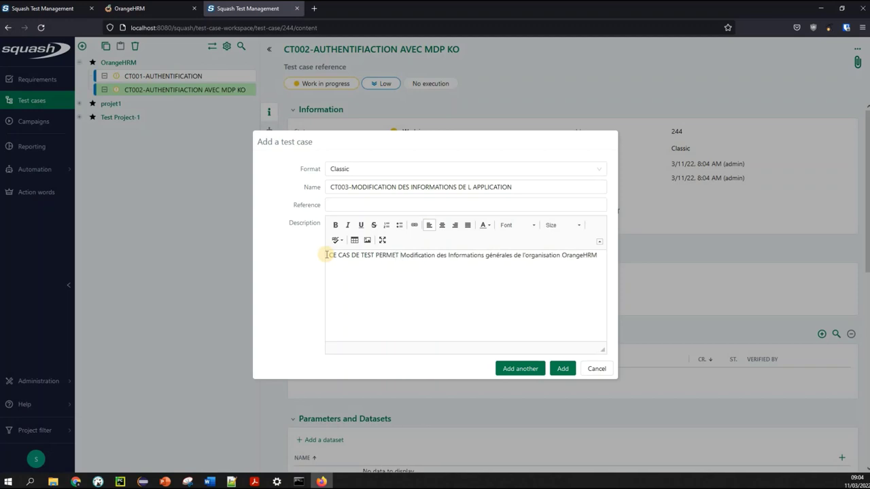
type(" :")
key("Return")
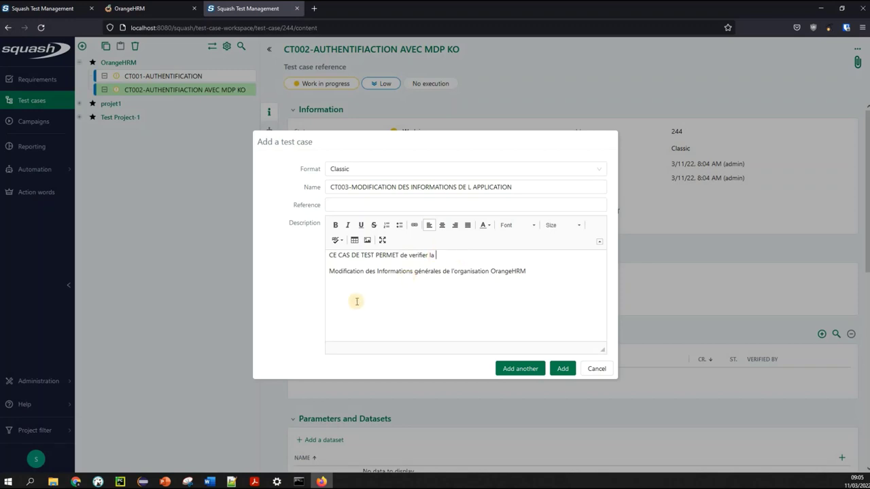
key("Delete")
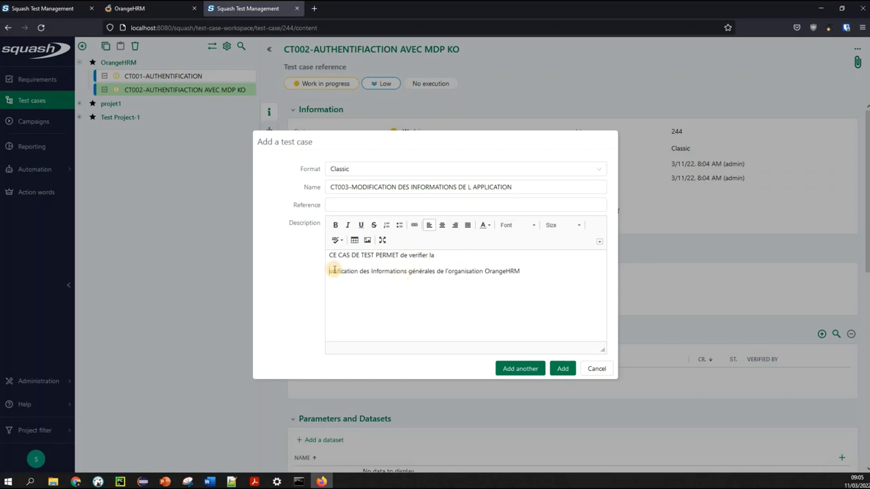
type("m")
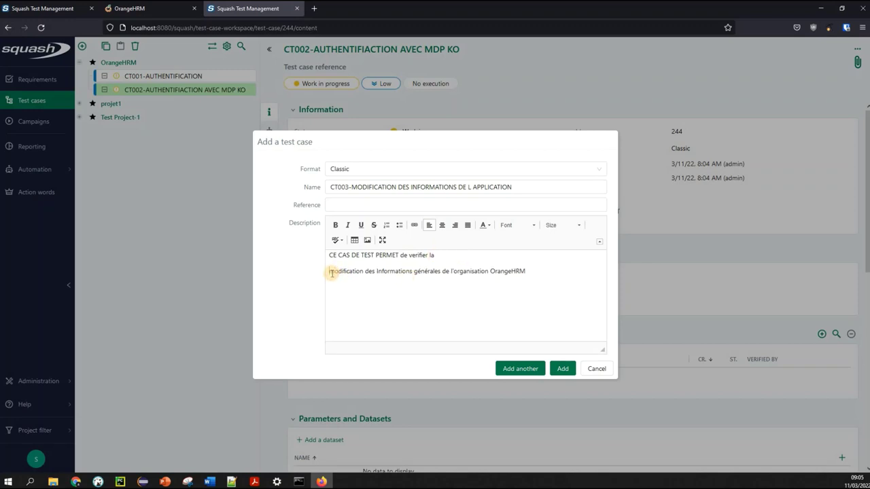
key("BackSpace")
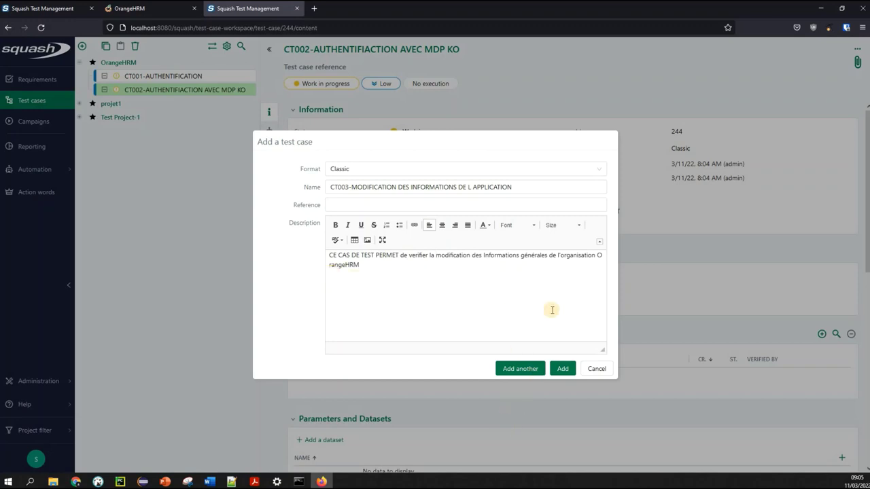
left_click(564, 370)
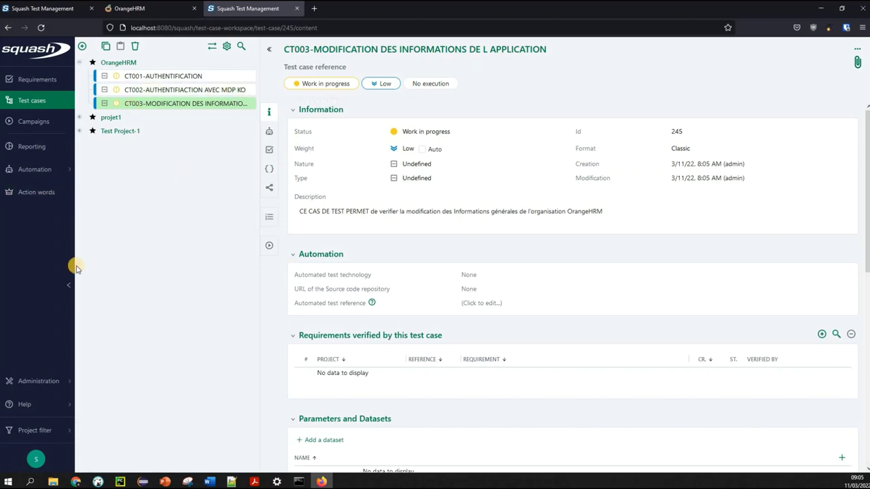
left_click(234, 90, "ctrl")
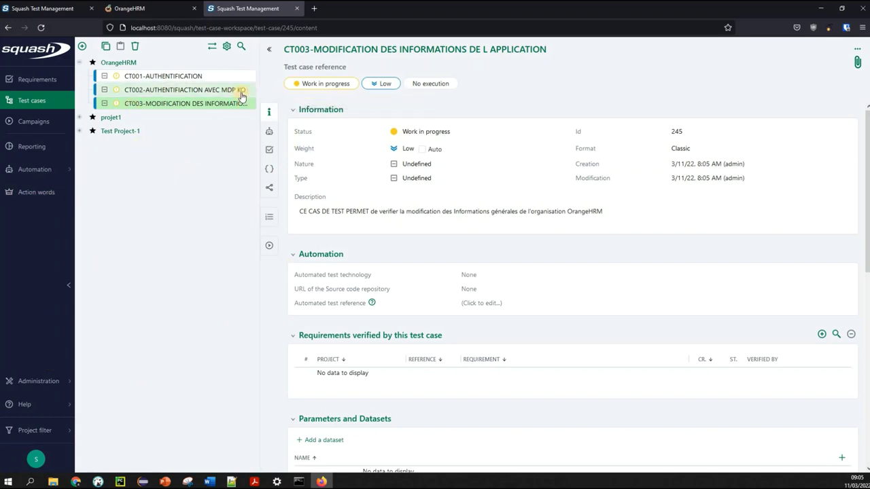
Set the weight of CT001 and CT002 to Very high
left_click(206, 75)
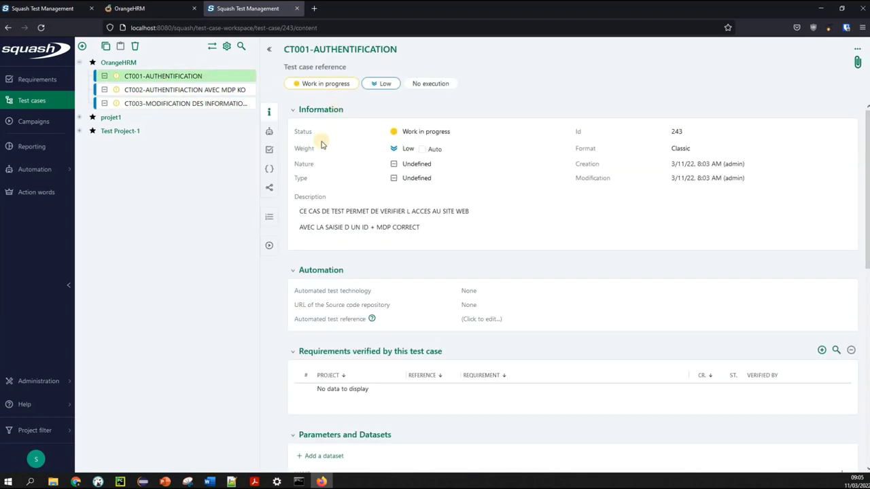
left_click(409, 149)
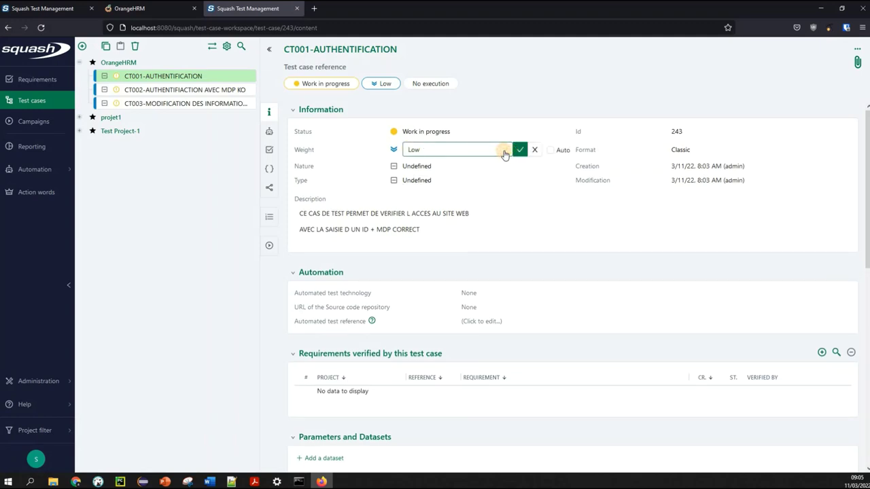
left_click(505, 152)
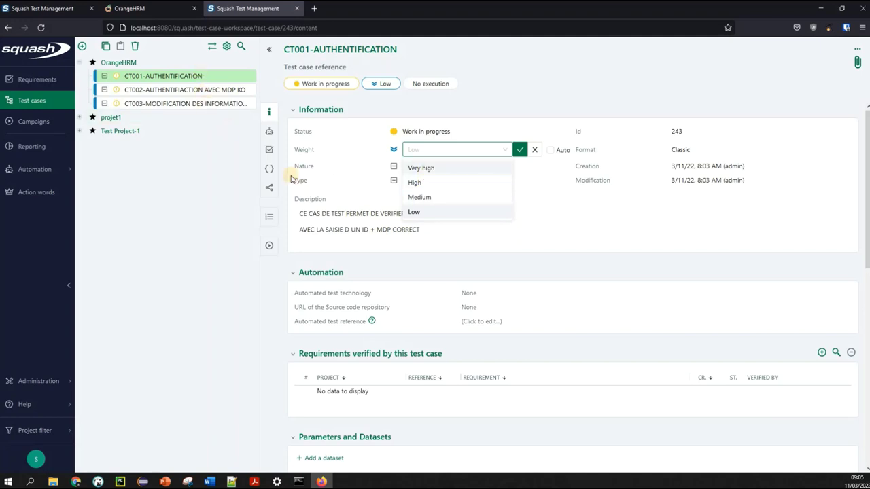
left_click(433, 168)
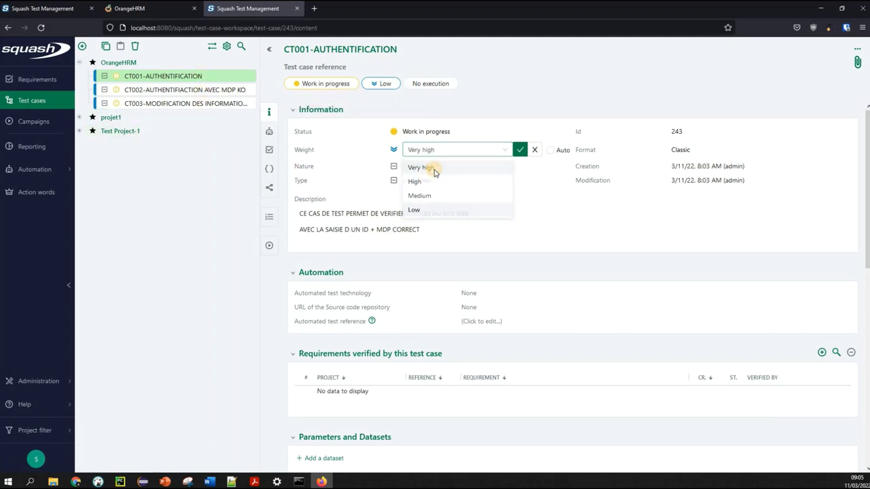
left_click(517, 150)
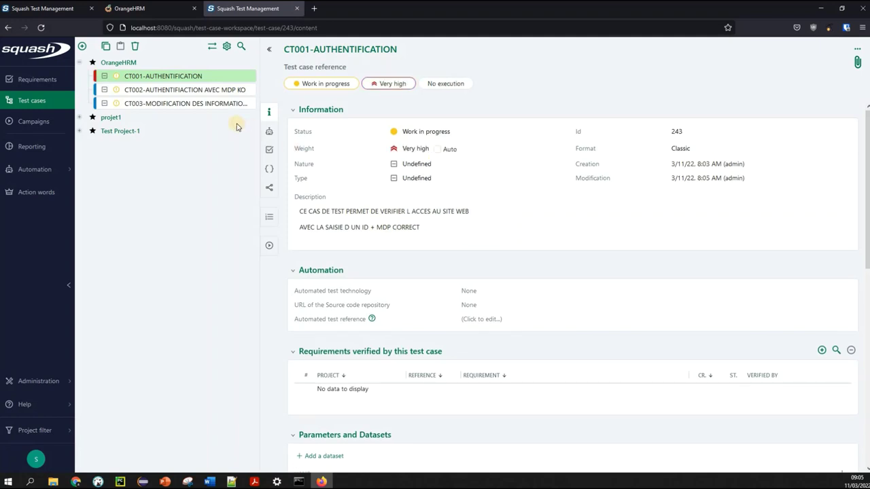
left_click(196, 89)
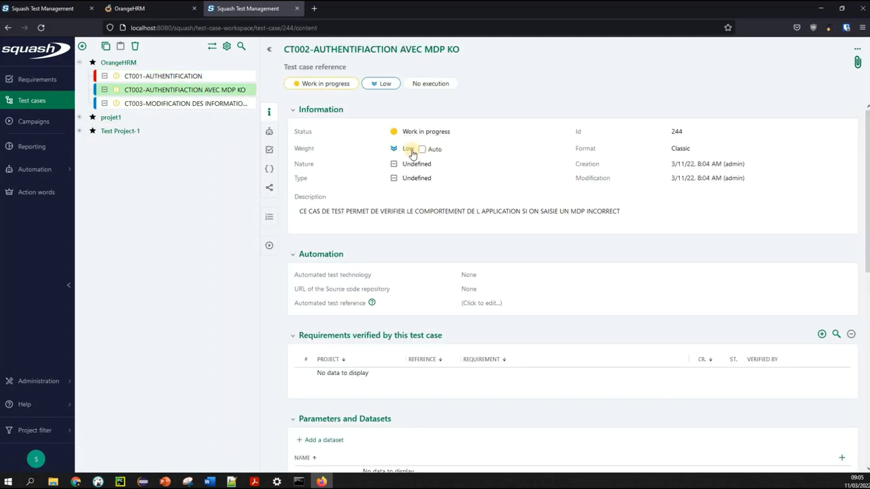
left_click(415, 150)
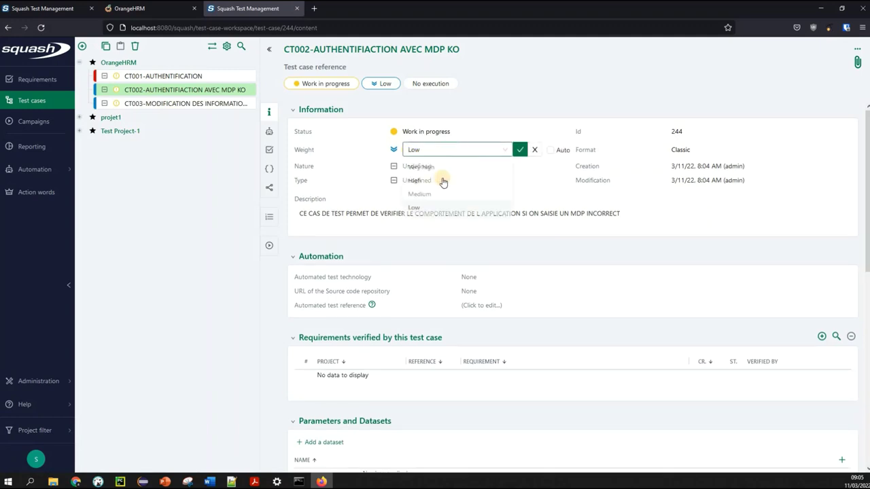
left_click(418, 165)
left_click(520, 150)
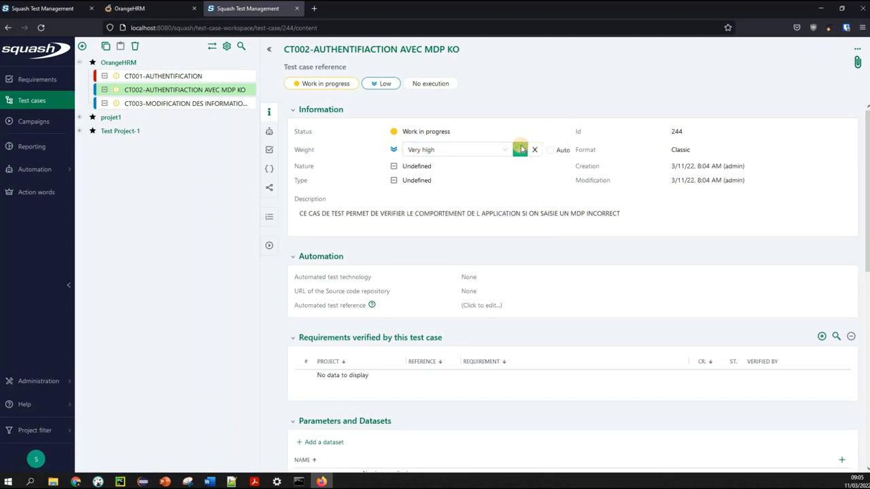
Set CT003's weight to Medium
left_click(197, 105)
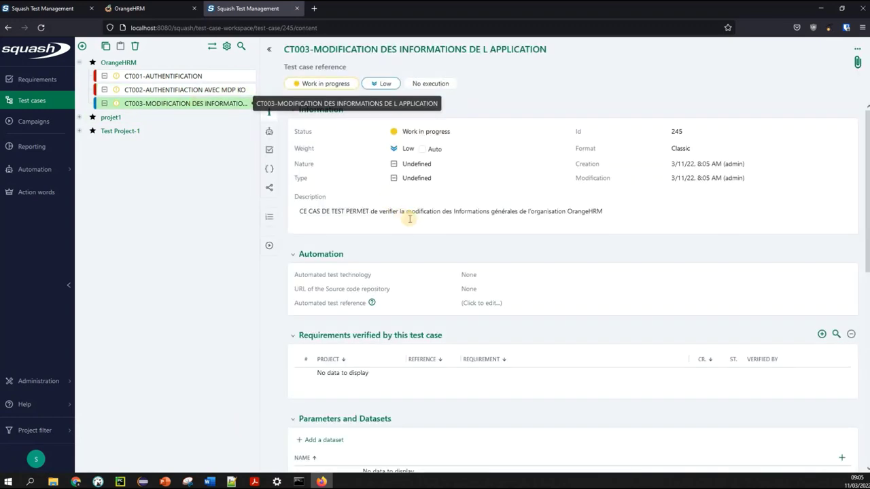
left_click(411, 149)
left_click(493, 150)
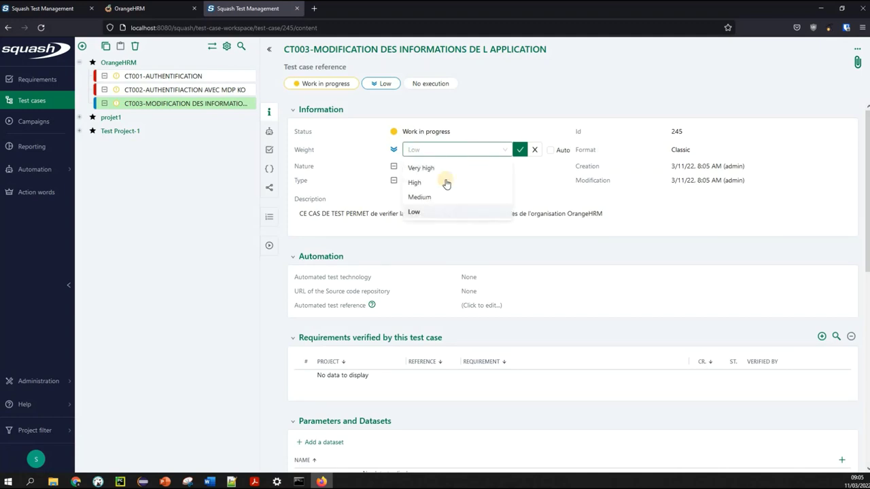
left_click(433, 198)
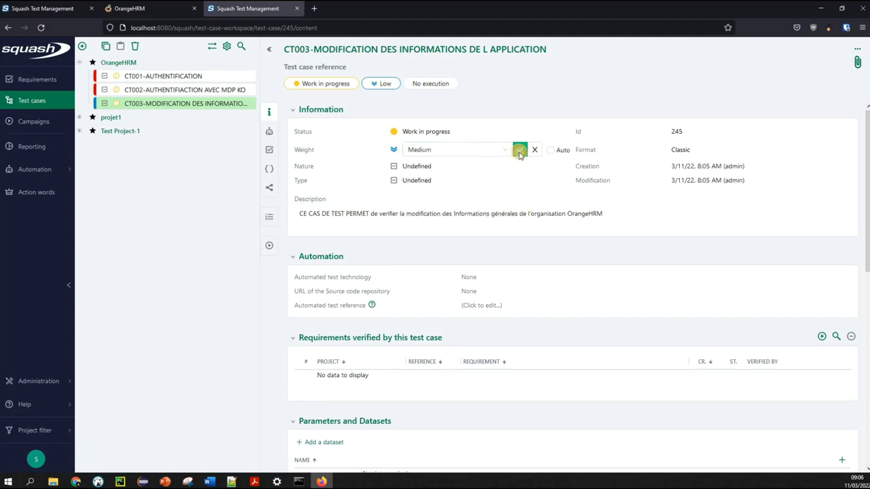
left_click(172, 77)
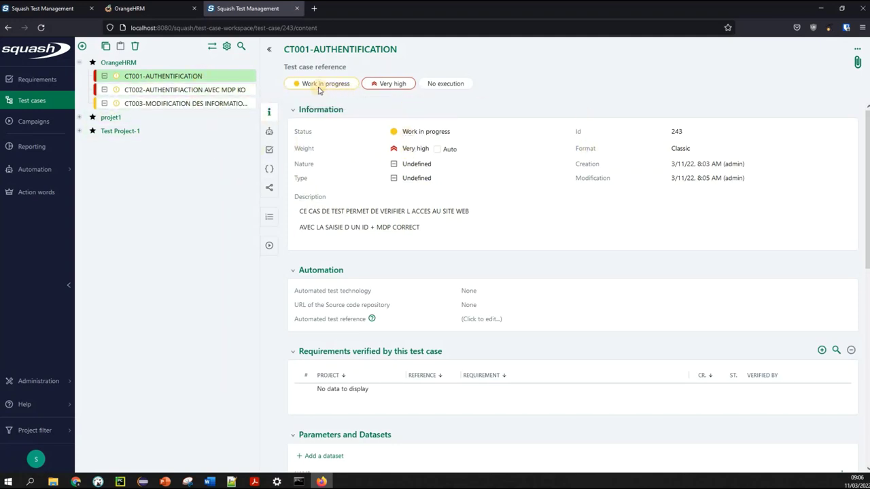
Move CT001's status to Under review, then to Approved
left_click(440, 136)
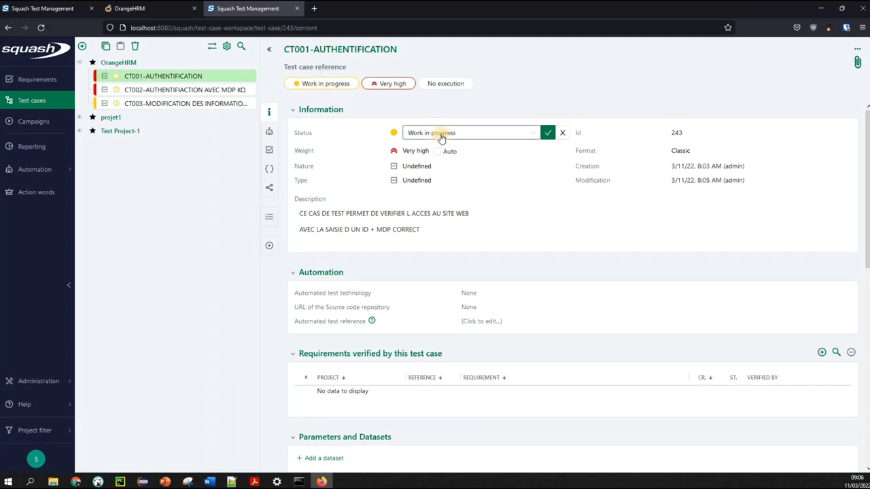
left_click(490, 133)
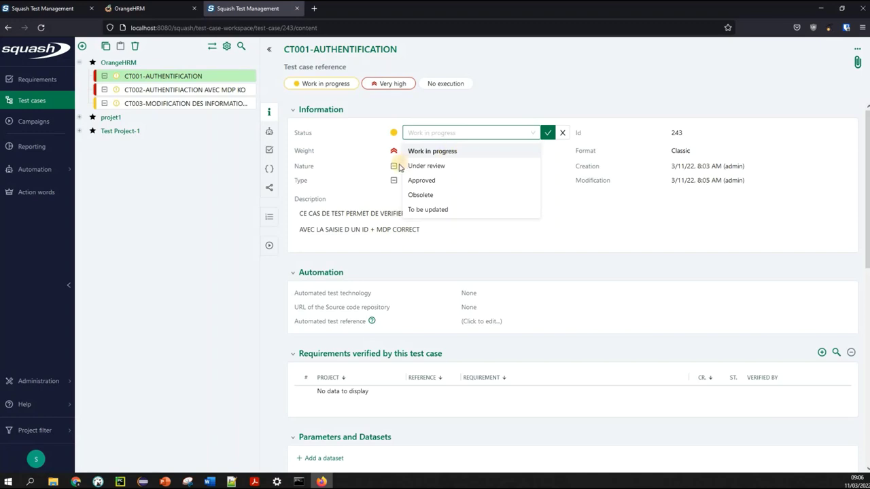
left_click(428, 168)
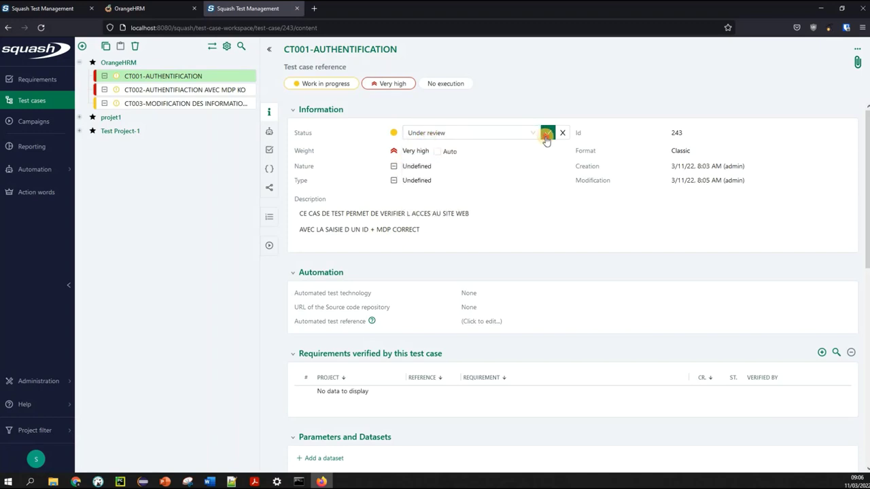
left_click(547, 134)
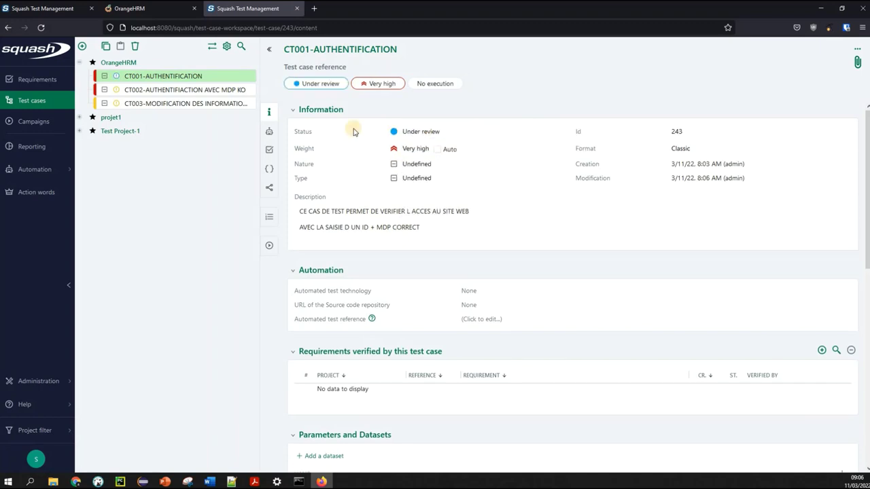
left_click(438, 134)
left_click(438, 134)
left_click(428, 138)
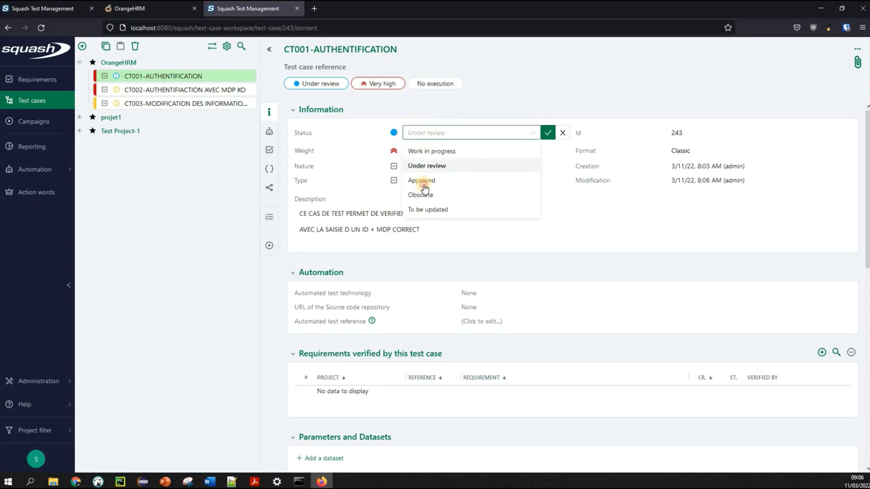
left_click(476, 181)
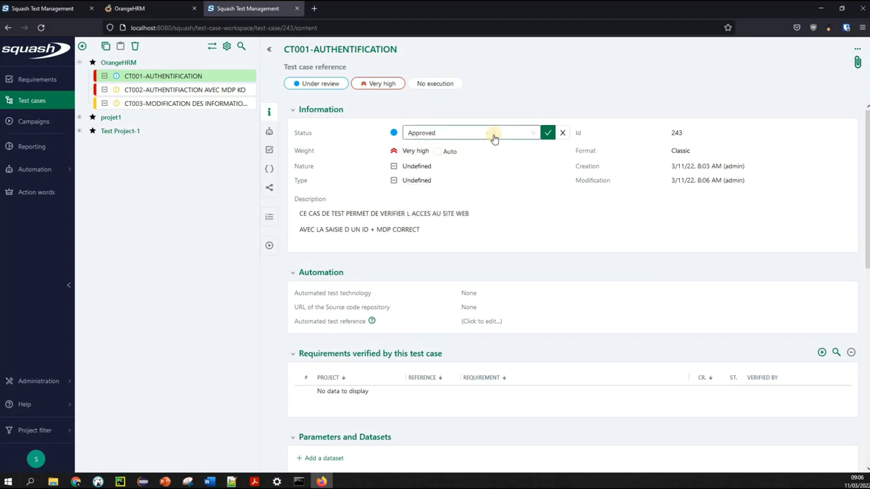
left_click(494, 136)
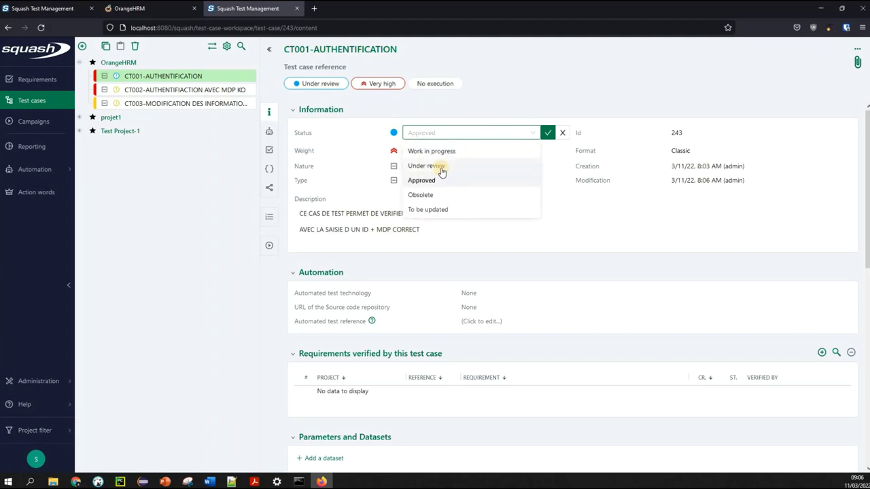
left_click(547, 133)
Move CT002's status to Under review, then to Approved
left_click(194, 91)
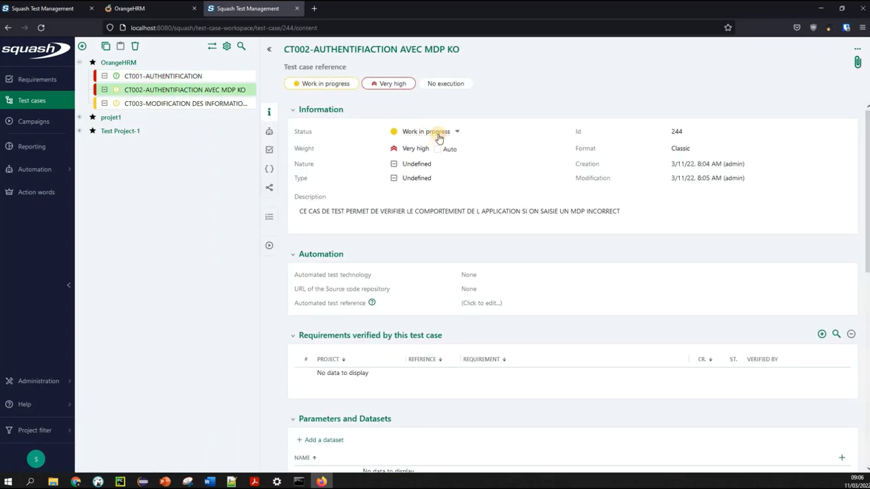
left_click(439, 134)
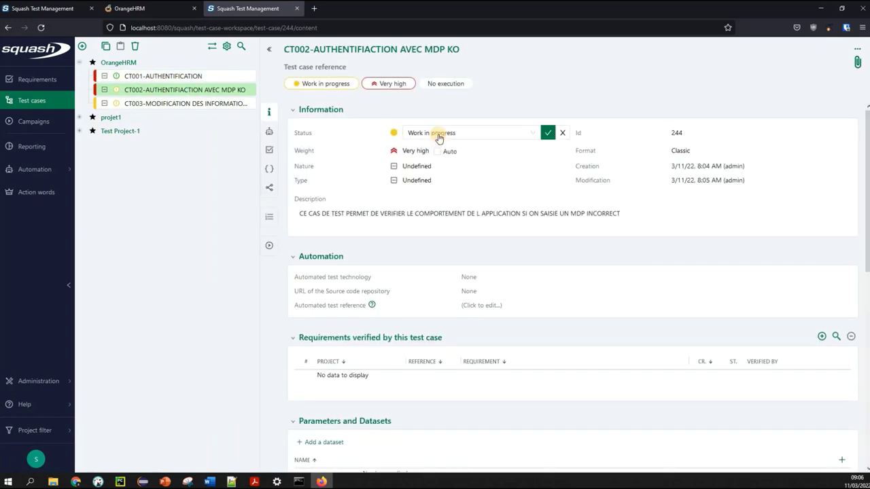
left_click(547, 133)
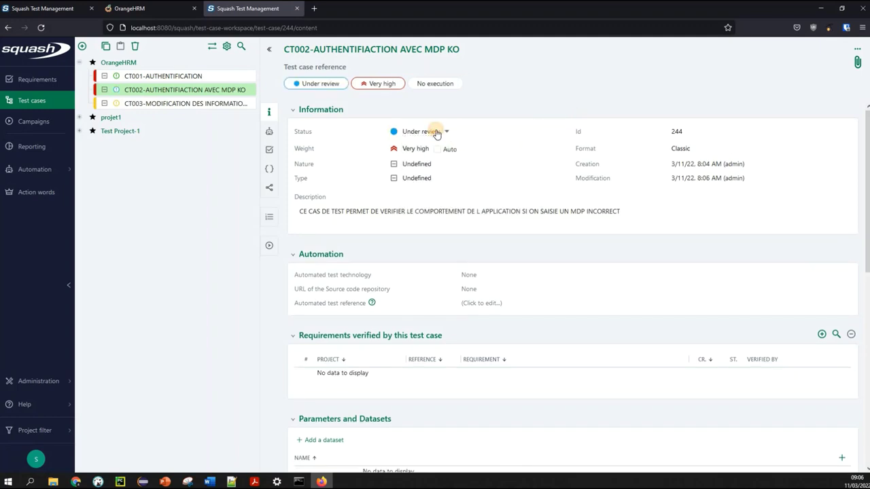
left_click(437, 134)
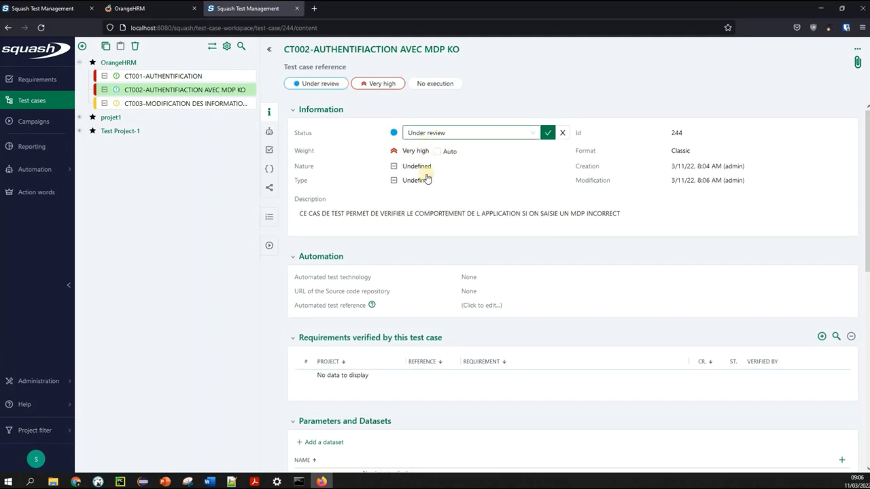
left_click(425, 140)
left_click(422, 179)
left_click(545, 134)
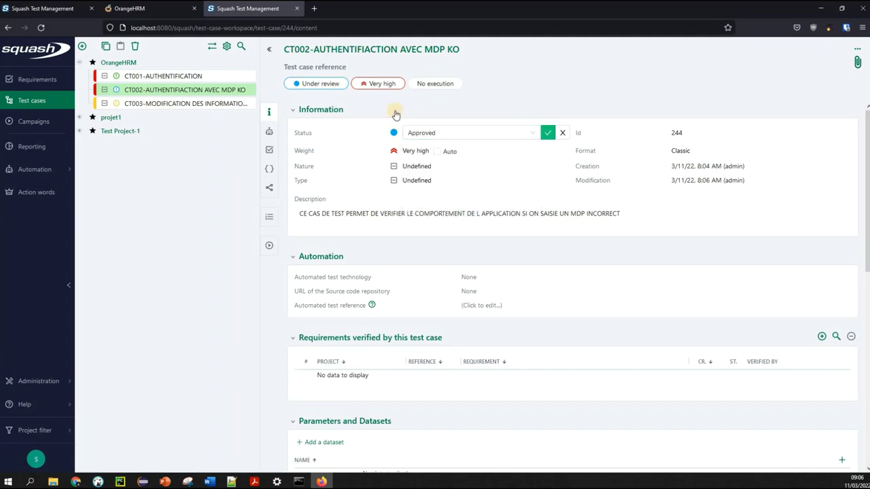
Move CT003's status to Under review, then to Approved
left_click(195, 106)
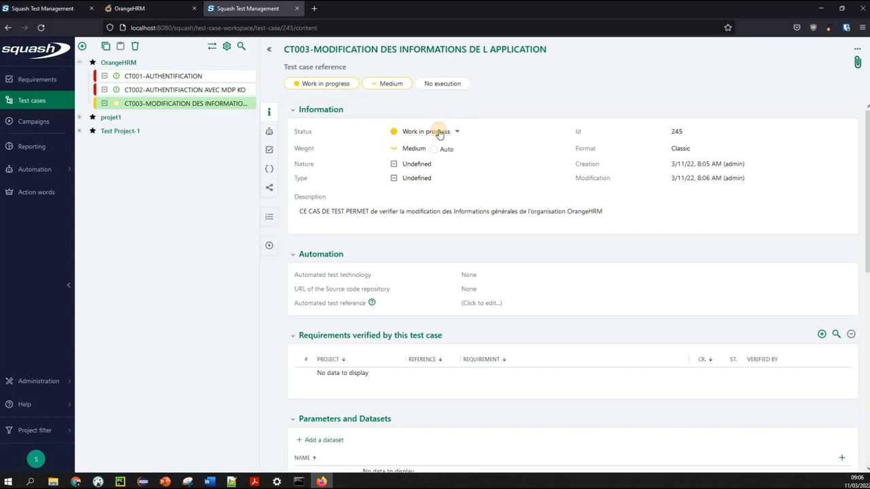
left_click(439, 132)
left_click(477, 132)
left_click(435, 165)
left_click(550, 133)
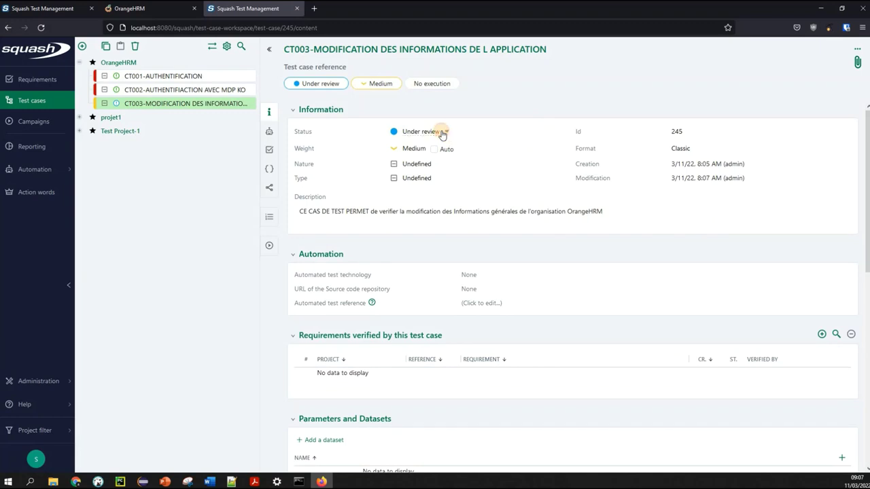
left_click(442, 132)
left_click(436, 133)
left_click(433, 180)
left_click(545, 136)
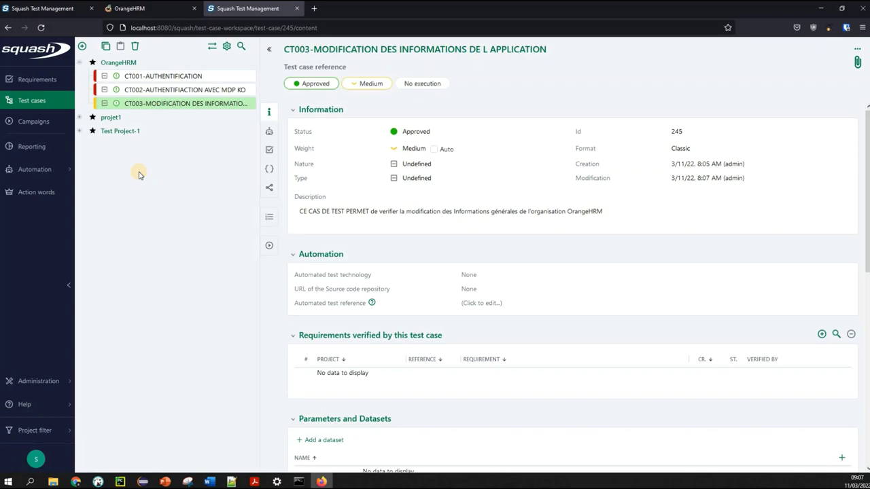
Link CT001-AUTHENTIFICATION to the requirement Connexion à l'application OrangeHRM from the OrangeHRM repository
left_click(158, 78)
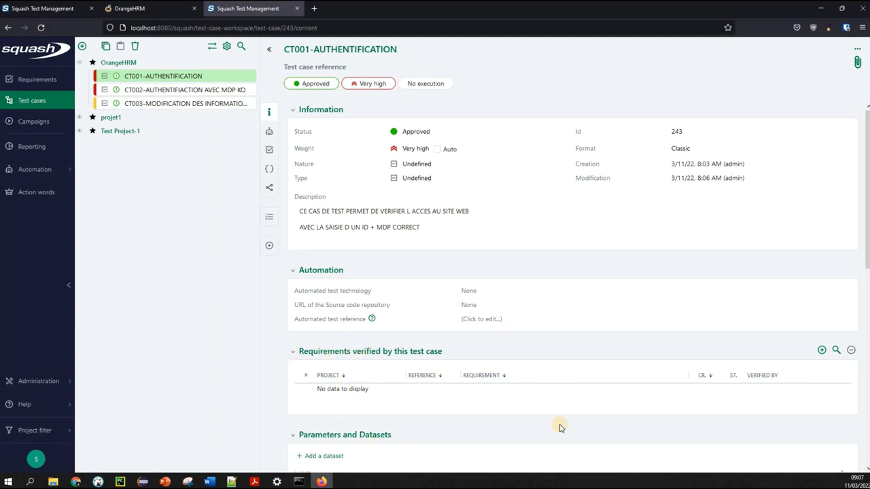
left_click(822, 351)
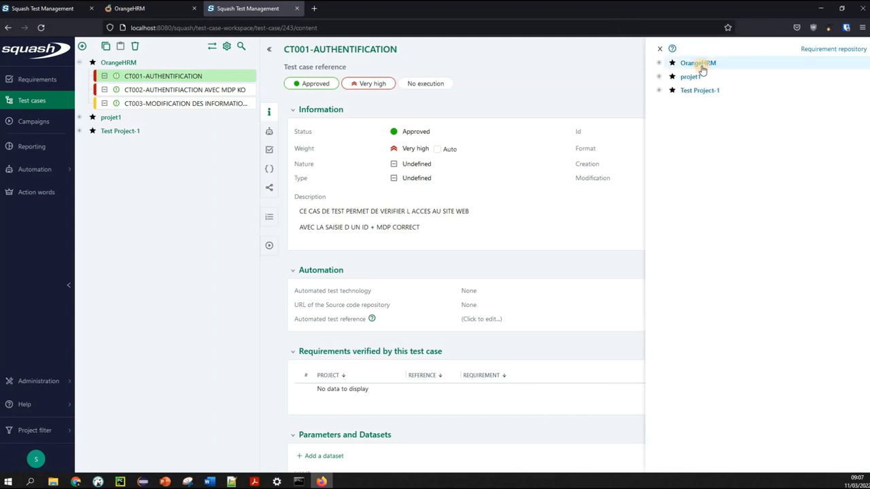
left_click(660, 63)
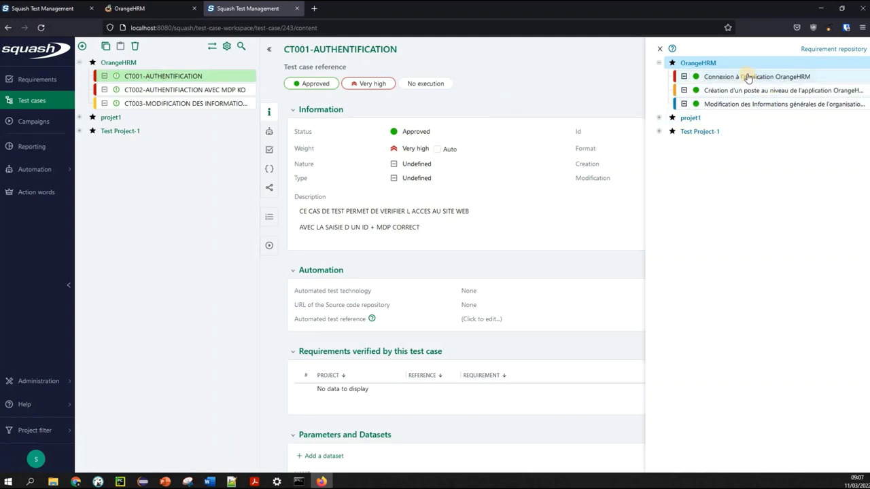
left_click_drag(748, 79, 416, 401)
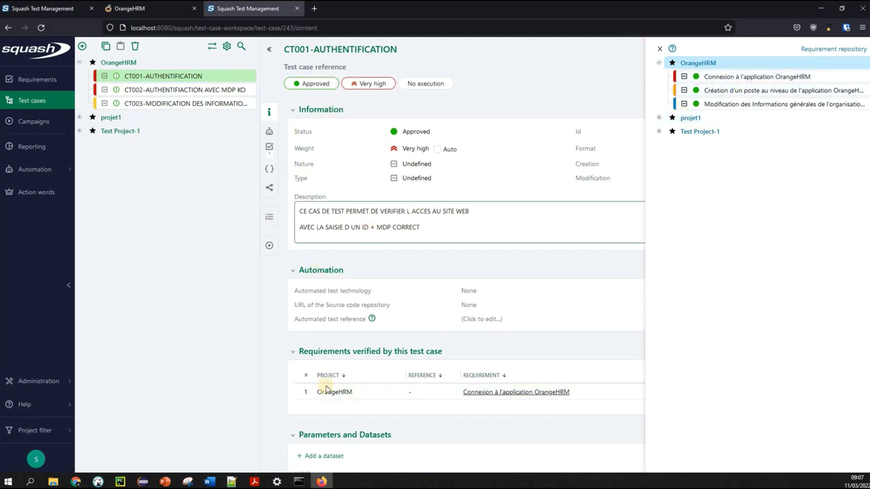
left_click(659, 53)
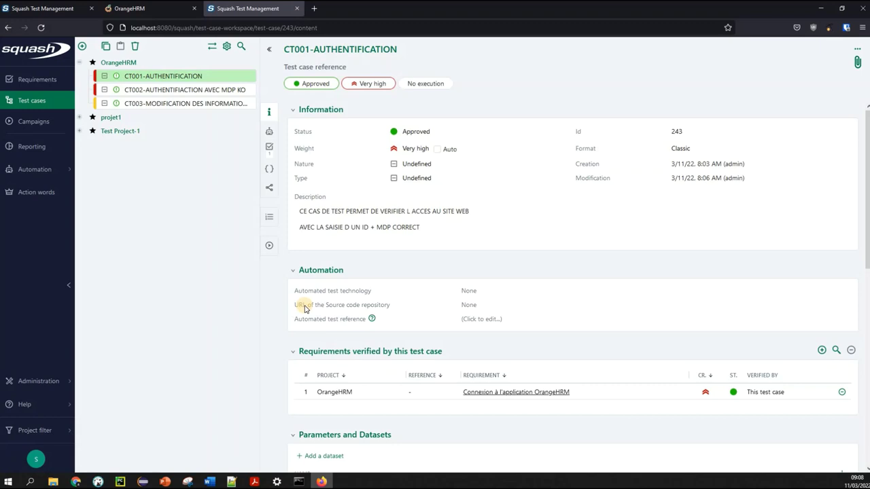
left_click(165, 94)
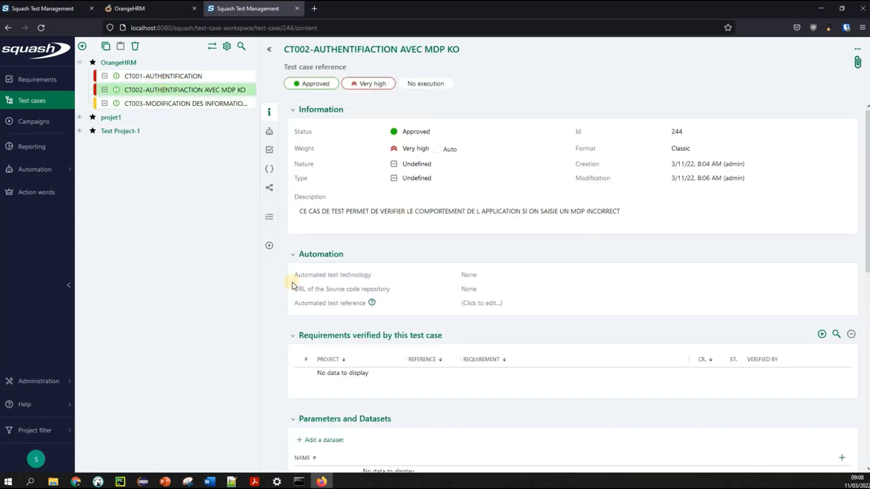
Link CT002 to the requirement Connexion à l'application OrangeHRM from the repository
left_click(822, 336)
left_click_drag(756, 91, 754, 80)
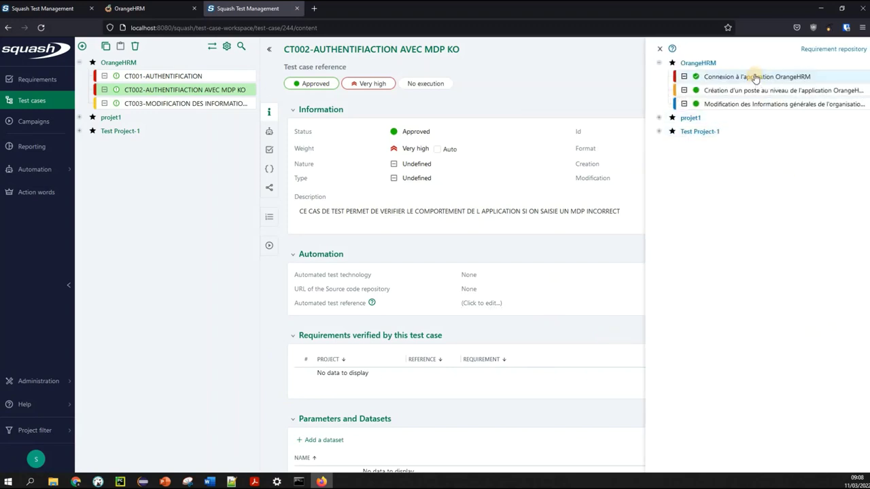
left_click_drag(755, 78, 497, 376)
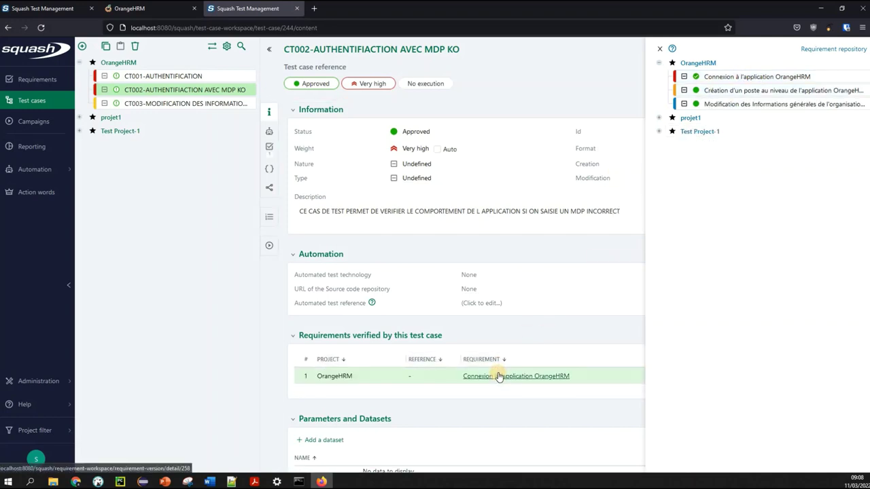
left_click(663, 48)
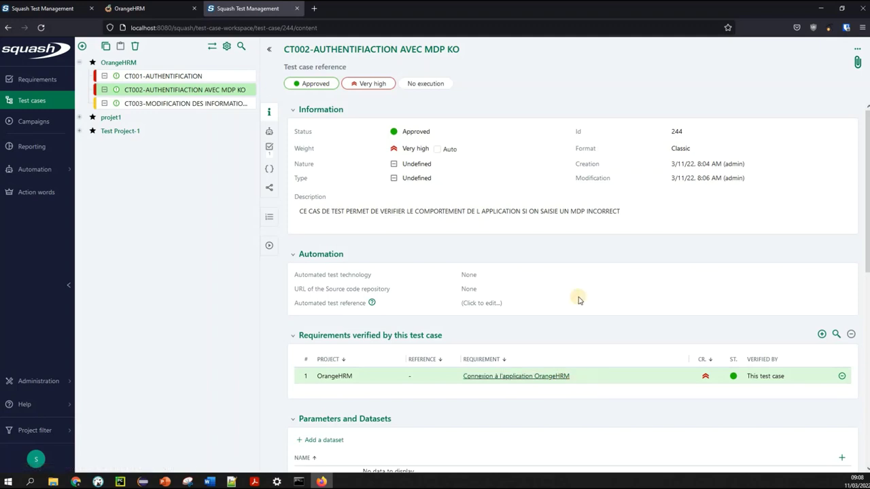
Link CT003 to the requirement Modification des Informations générales de l'organisation OrangeHRM
left_click(209, 106)
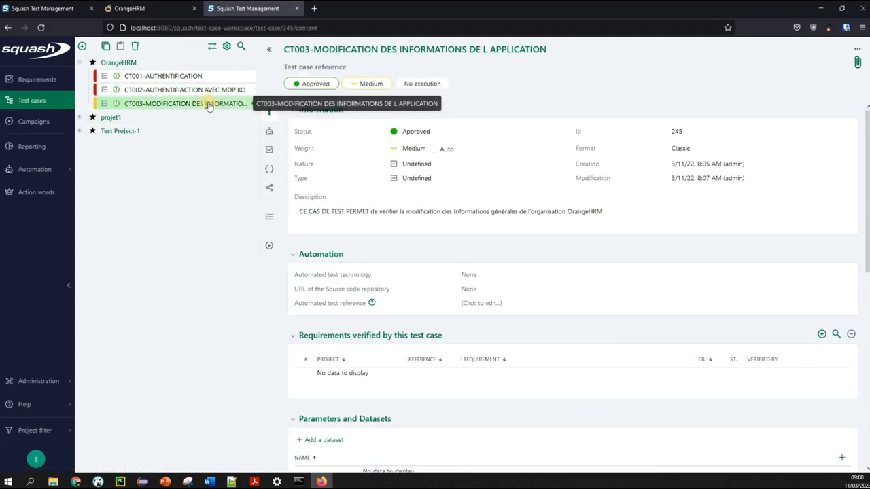
left_click(823, 336)
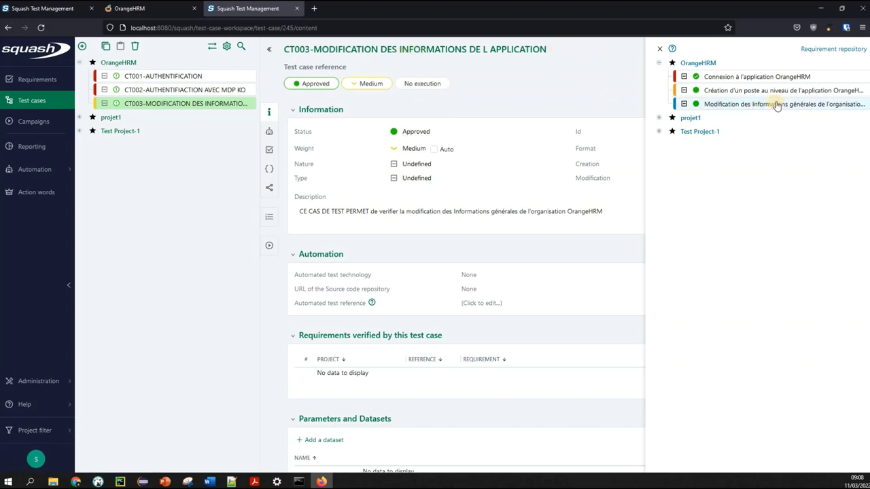
left_click_drag(775, 106, 404, 390)
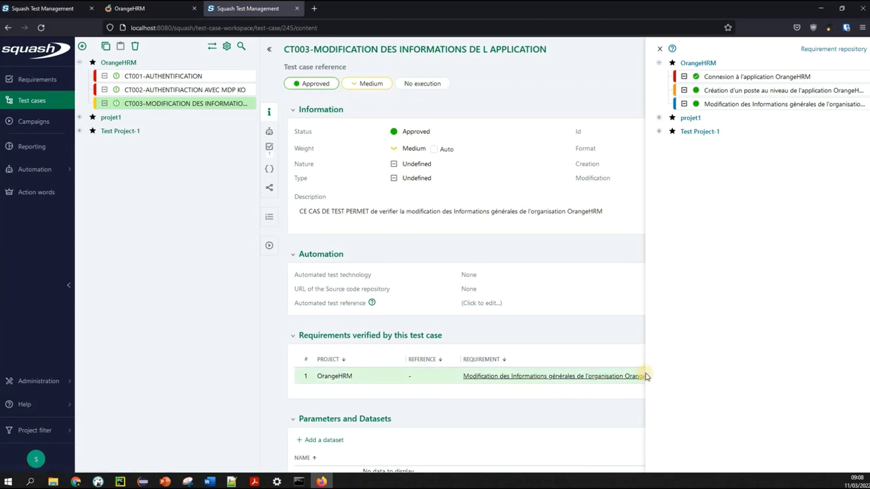
left_click(659, 52)
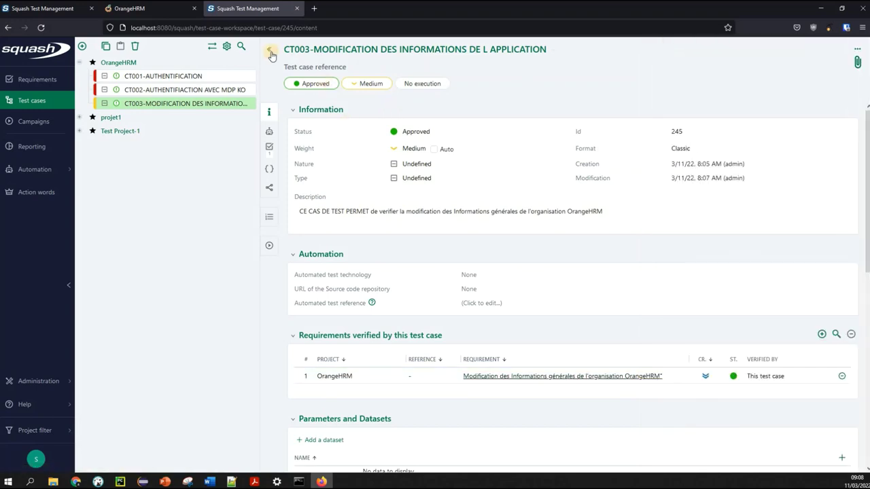
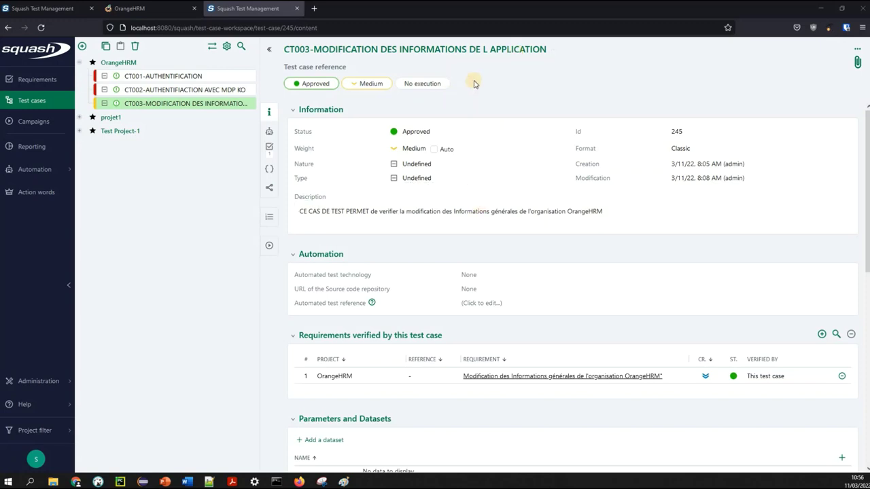
Open CT001-AUTHENTIFICATION's empty test-step editor, then bring up the OrangeHRM login page
left_click(197, 79)
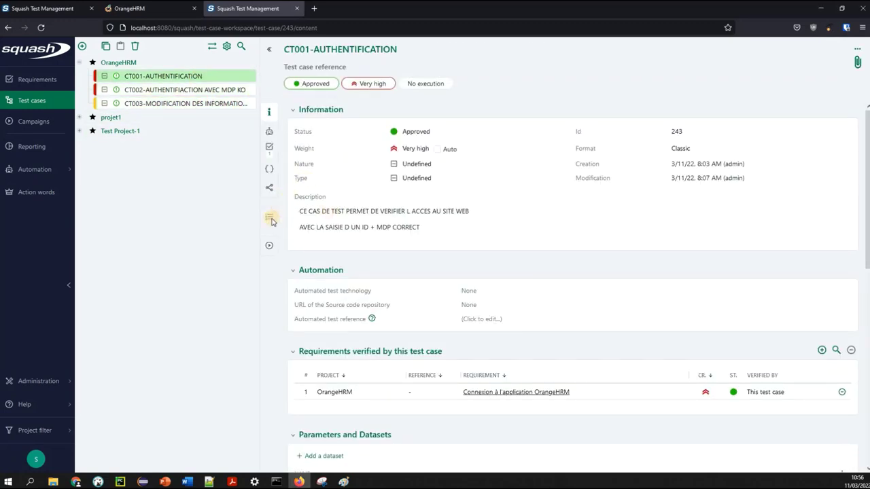
left_click(270, 218)
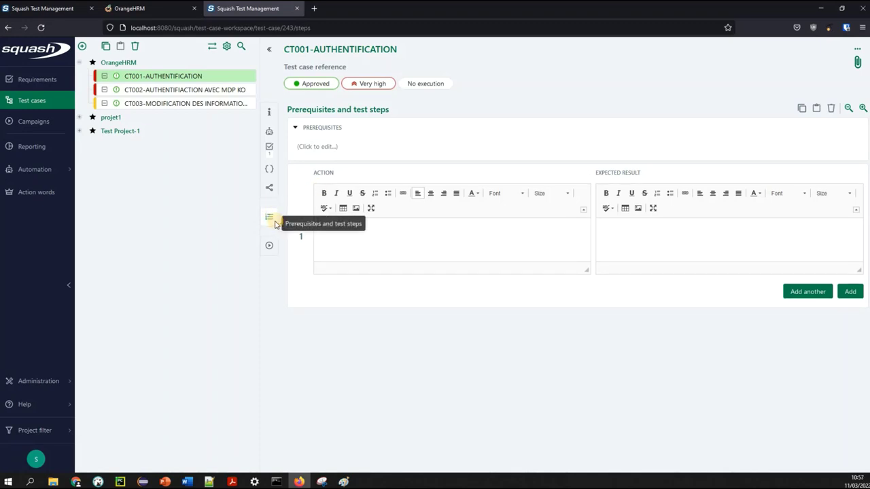
left_click(393, 240)
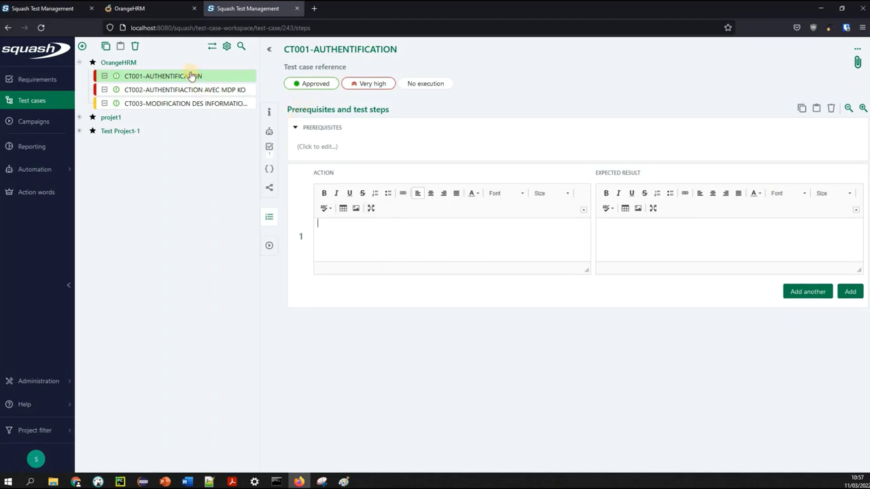
left_click(139, 8)
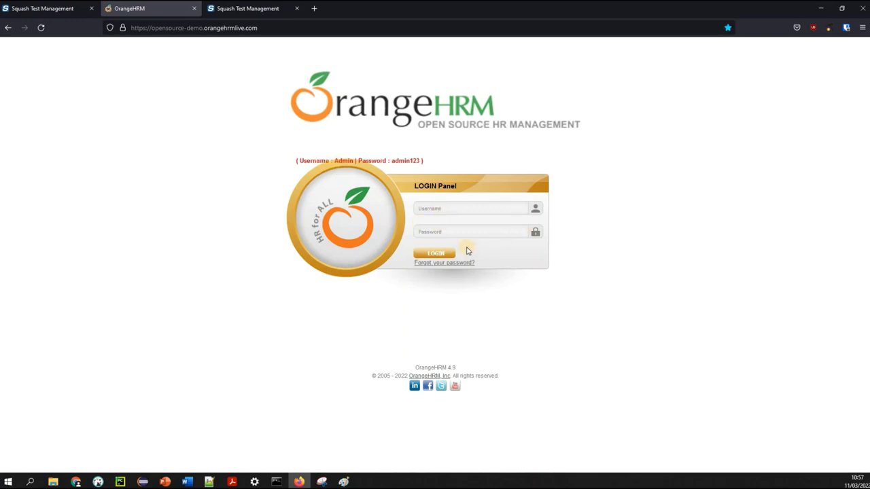
Check the OrangeHRM login panel, then resume writing CT001's step 1 action in Squash
left_click(456, 221)
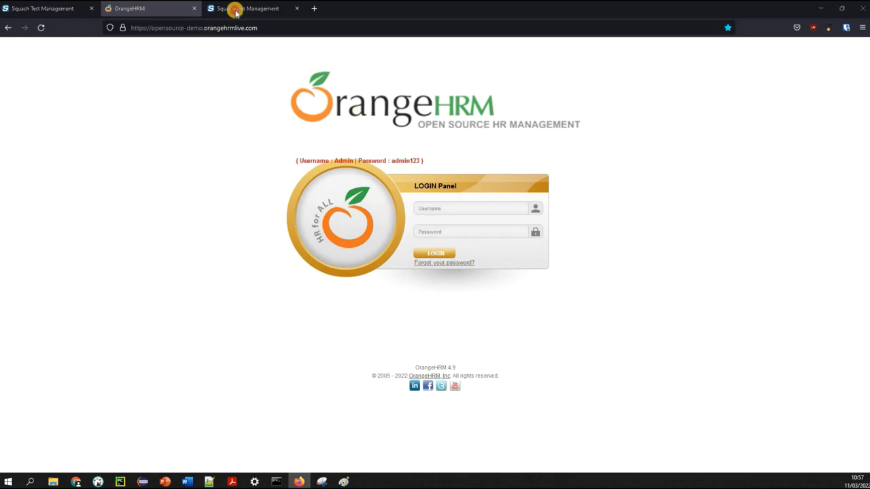
left_click(228, 9)
left_click(336, 245)
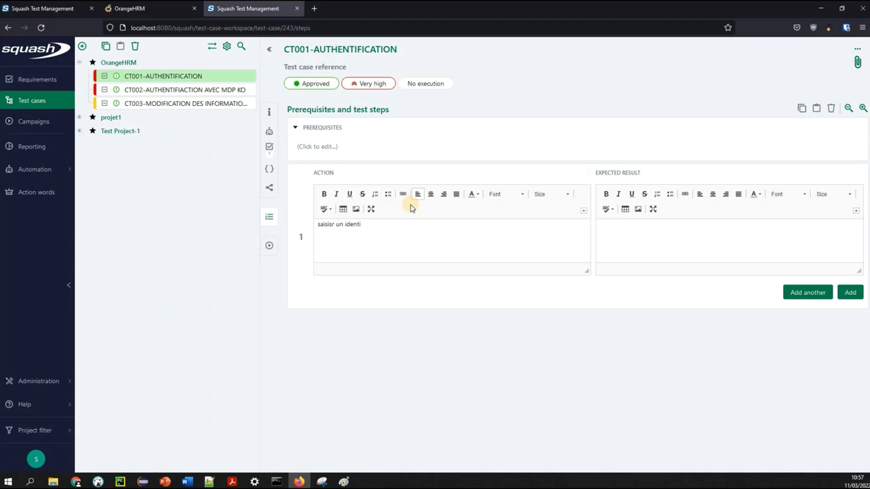
Finish step 1 as 'saisisr un identifiant correct' with expected result 'ok' and add it
key("BackSpace")
key("BackSpace")
key("BackSpace")
type("correct")
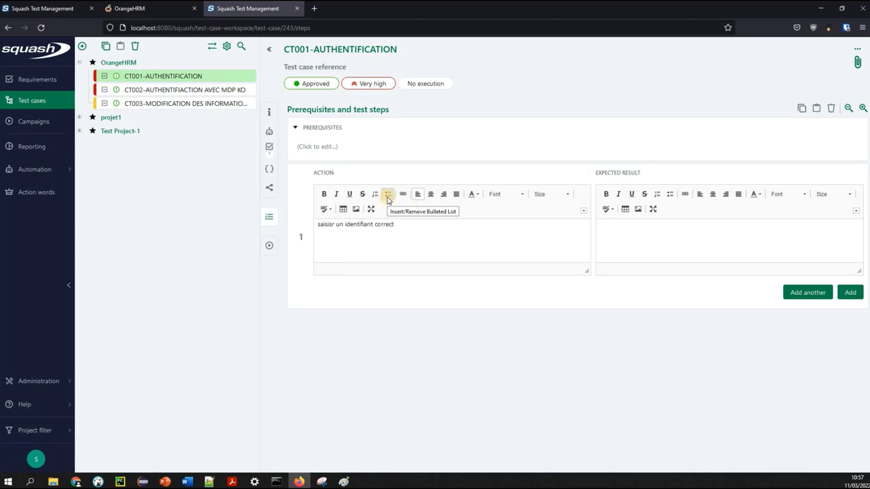
left_click(653, 241)
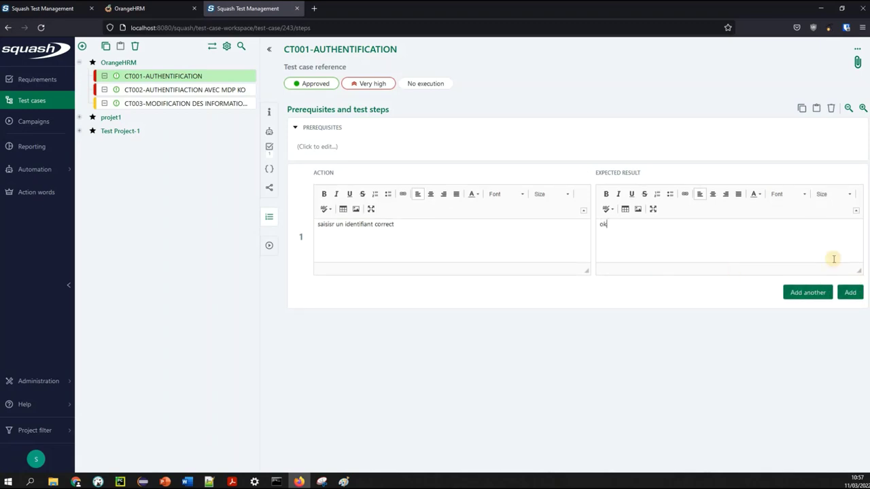
left_click(851, 292)
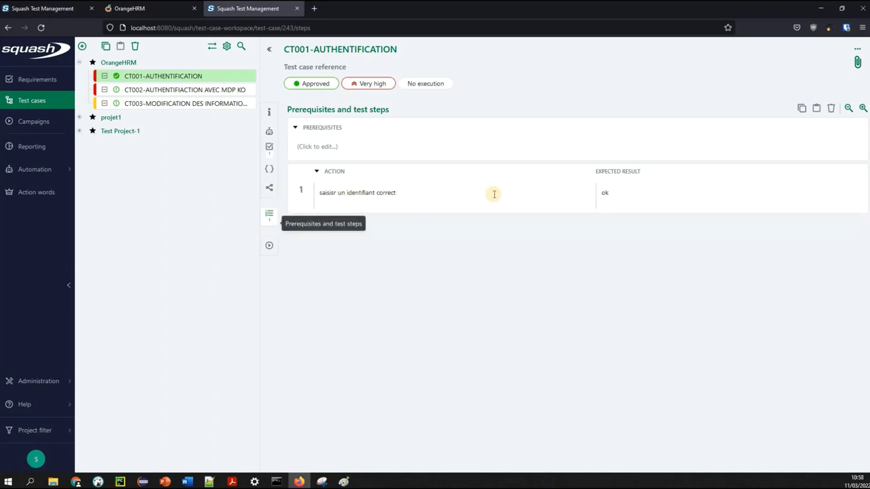
Add step 2 'saisir le mdp' with expected result 'mdp ok'
left_click(822, 171)
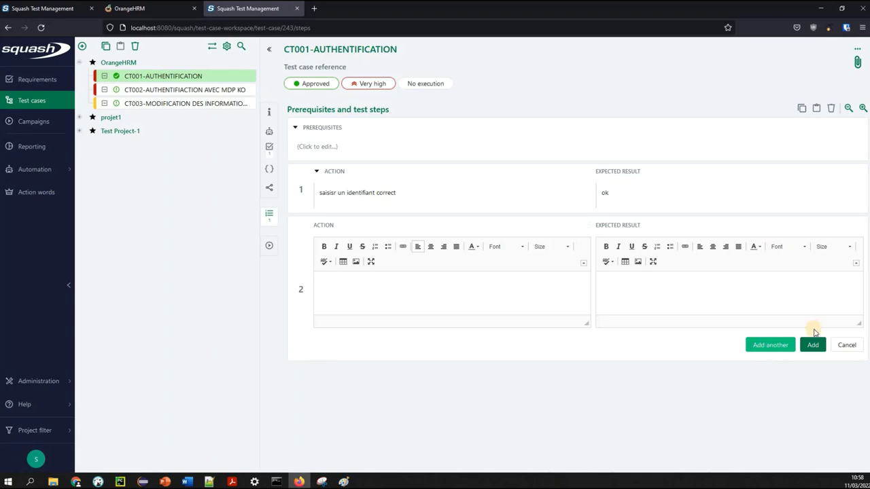
left_click(425, 305)
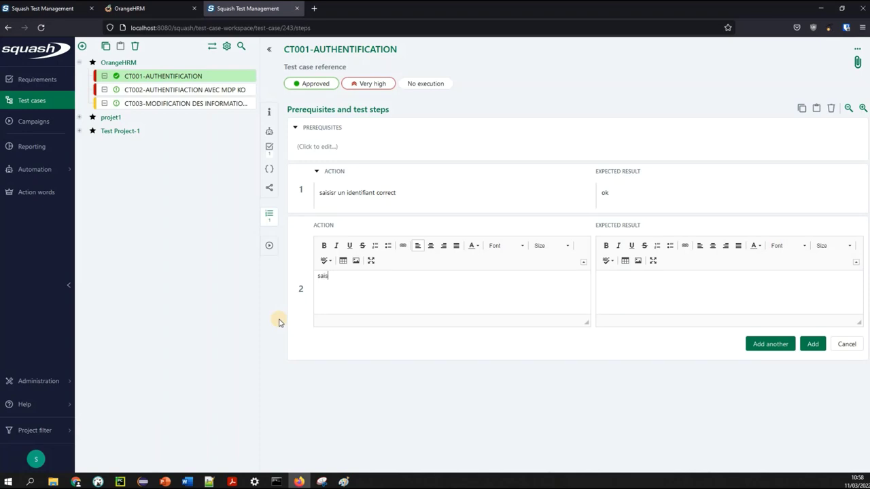
type("saisir le mdp")
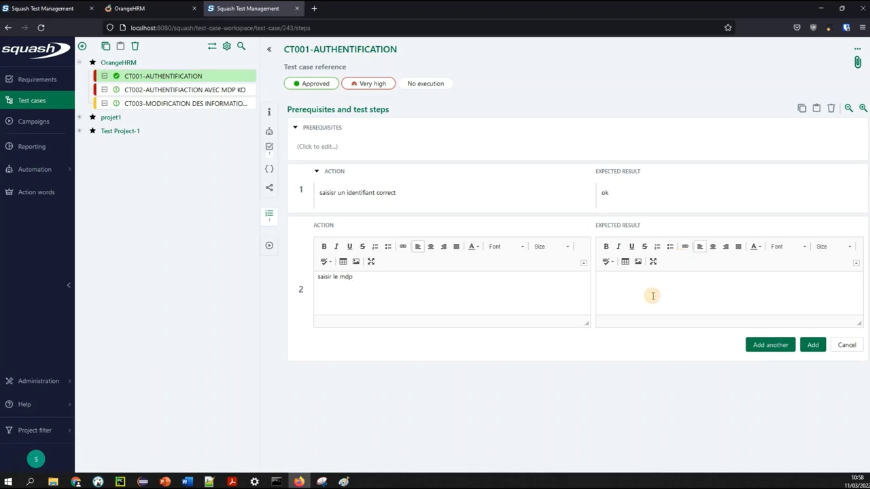
type("ok")
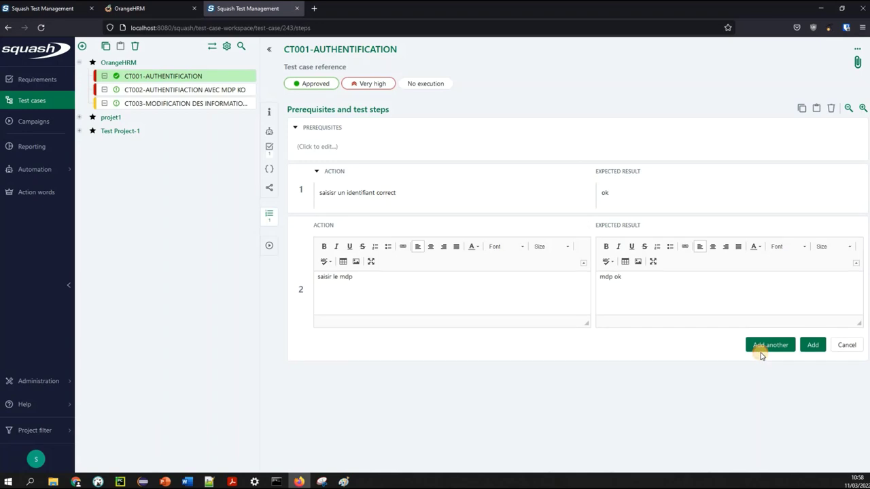
left_click(766, 348)
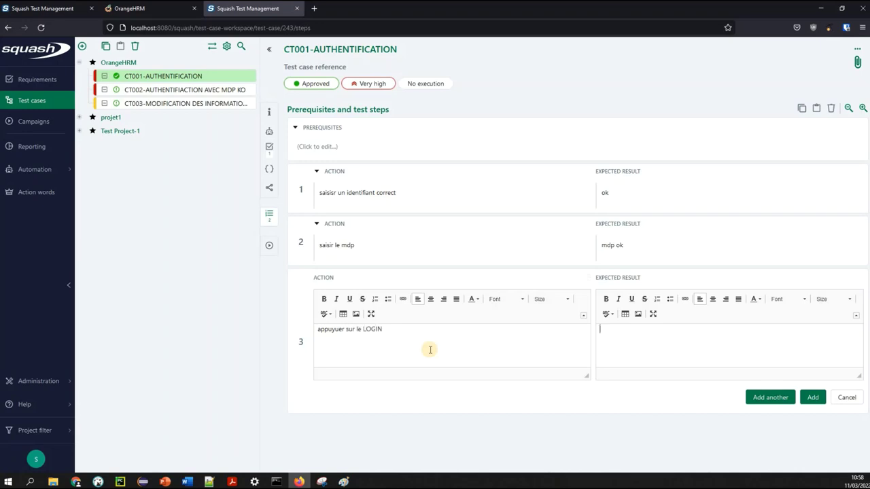
Add step 3 'appuyer sur le LOGIN' expecting access to the Orange HRM site's main page
type("acc")
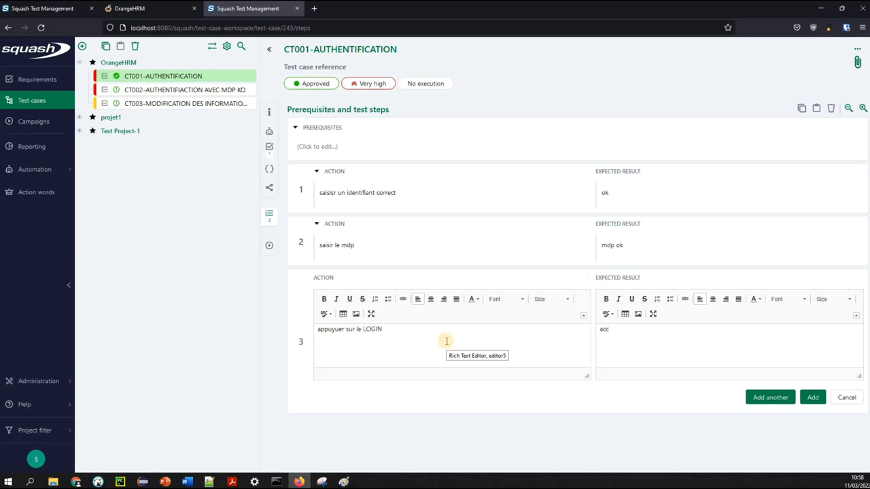
type("ès à la page principale s")
key("BackSpace")
type("de")
type("u site O")
type("range")
type(" HRM")
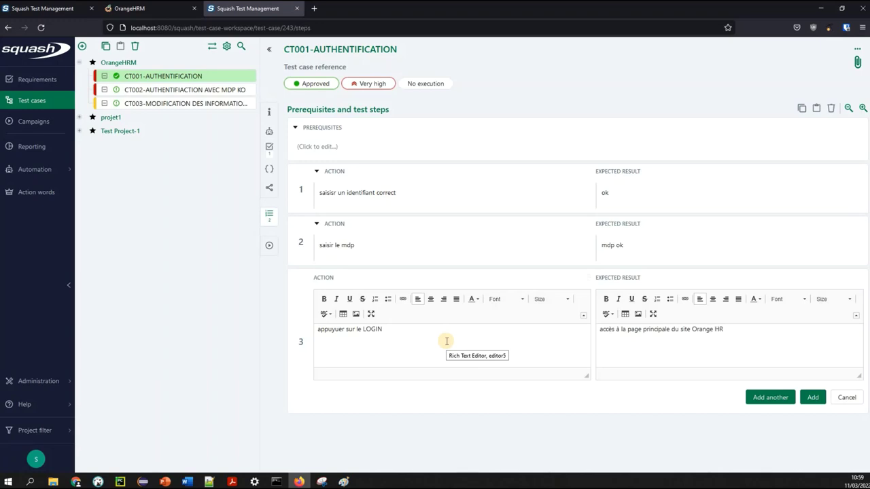
left_click(814, 399)
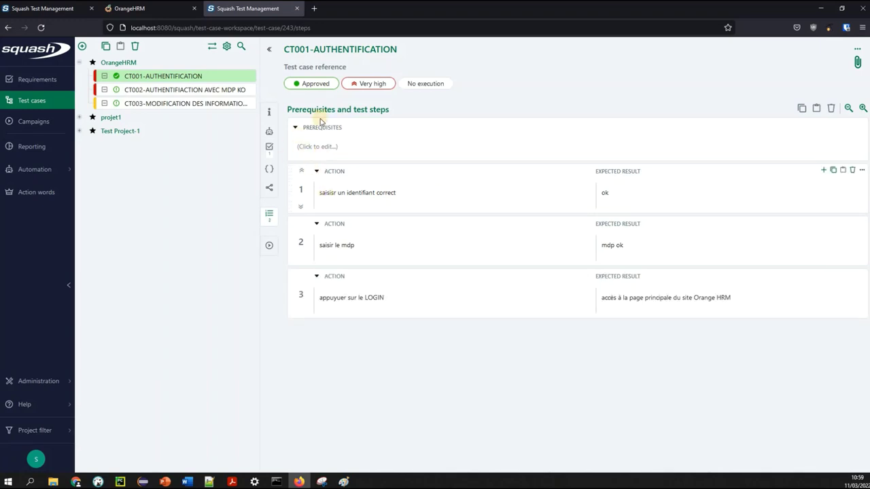
Enter the first CT001 prerequisite line 'LE SITE : orange HRM'
left_click(324, 146)
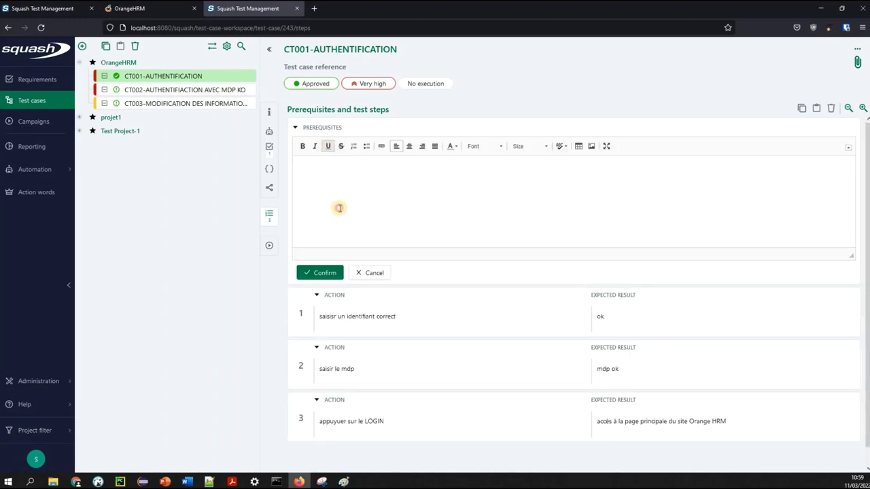
type("LE SI")
type("TE / OR")
type("AN")
key("BackSpace")
key("BackSpace")
key("BackSpace")
key("BackSpace")
key("BackSpace")
type("ota")
key("BackSpace")
key("BackSpace")
type("ra..n")
key("BackSpace")
key("BackSpace")
type("nge ")
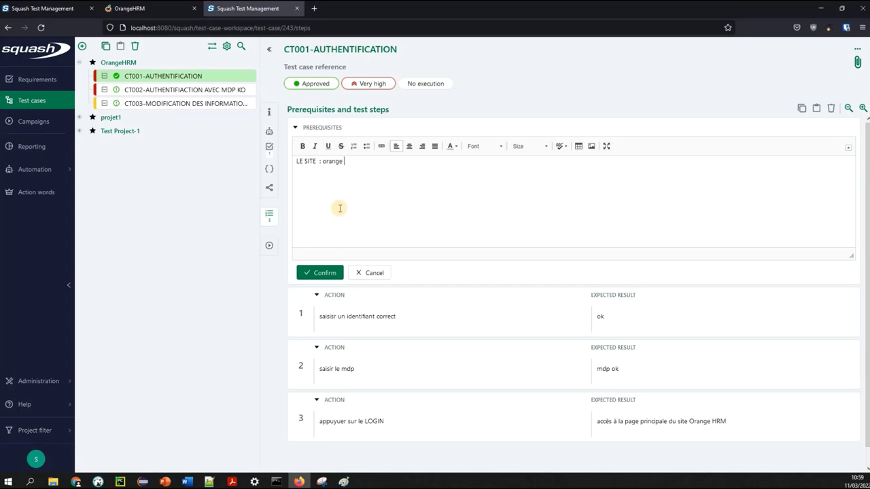
type("HRM")
key("Return")
Add a line about fetching a valid id and password from the user database, then confirm
type("ID")
key("BackSpace")
type("q")
type("récupérer")
type(" un id et md")
type("p correct de")
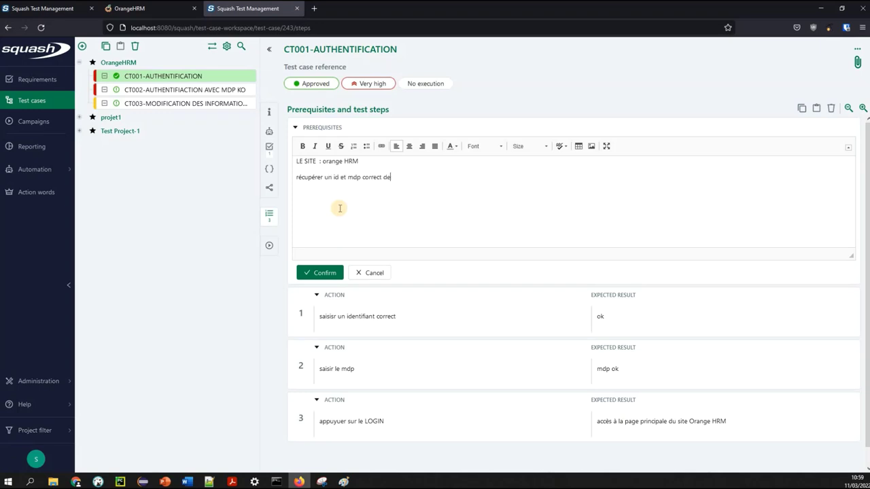
type("puis la BDD des utilisateurs  pour effecruer le")
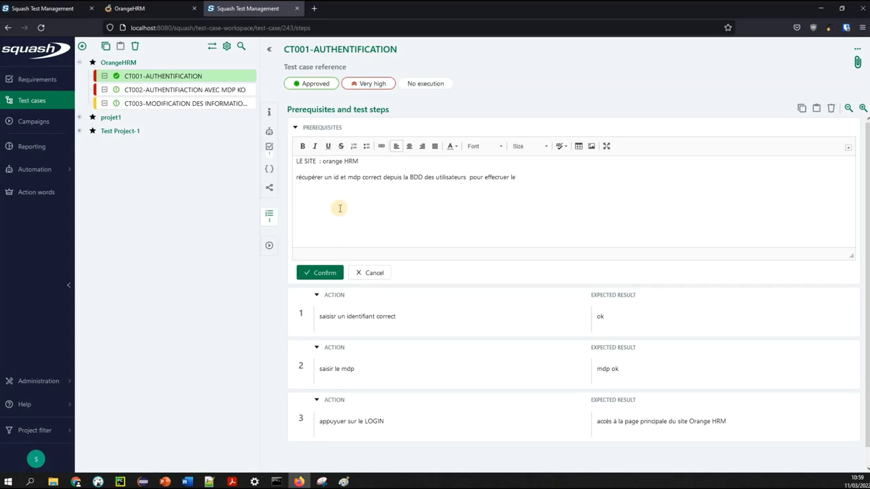
key("BackSpace")
key("BackSpace")
key("BackSpace")
key("BackSpace")
key("BackSpace")
key("BackSpace")
key("BackSpace")
type("tuer le test")
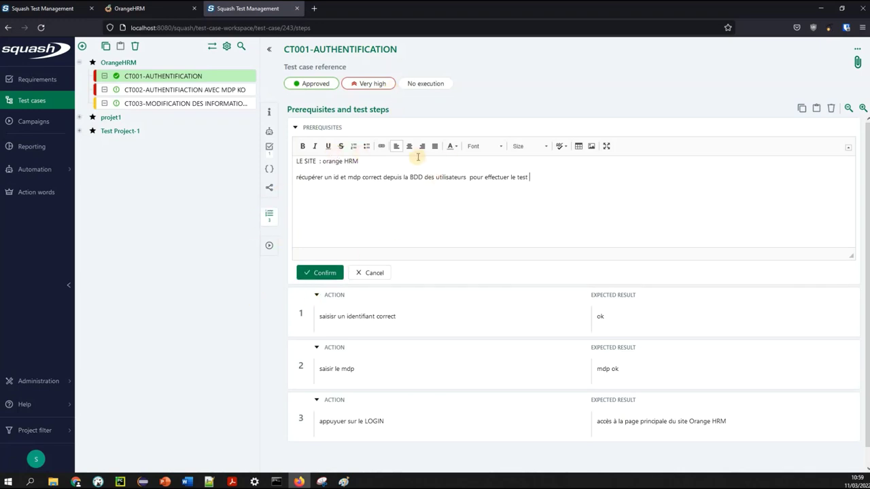
triple_click(294, 165)
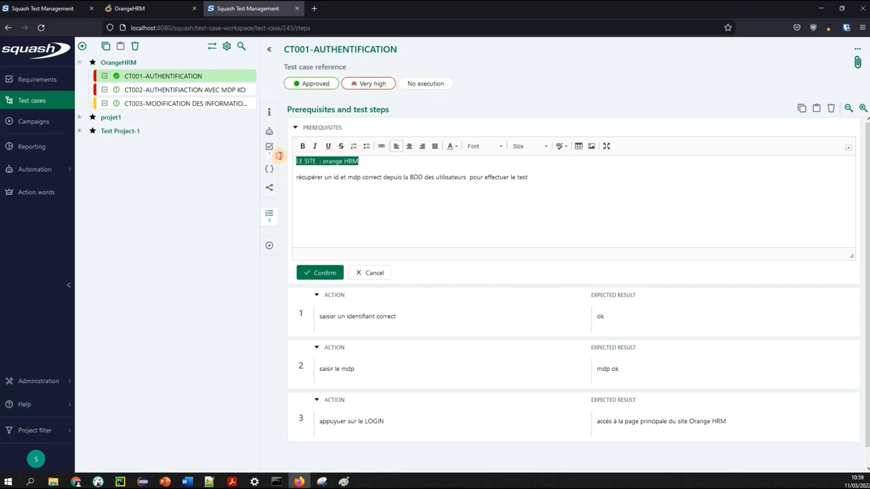
left_click_drag(529, 178, 442, 205)
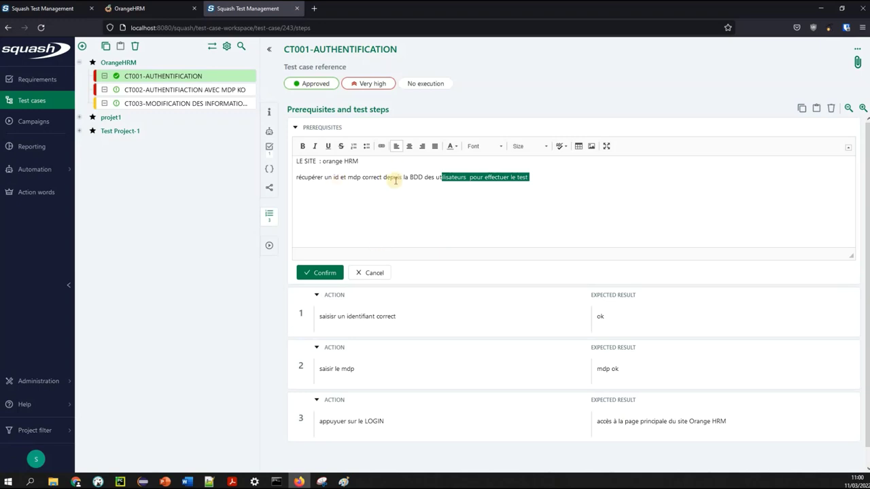
left_click(551, 187)
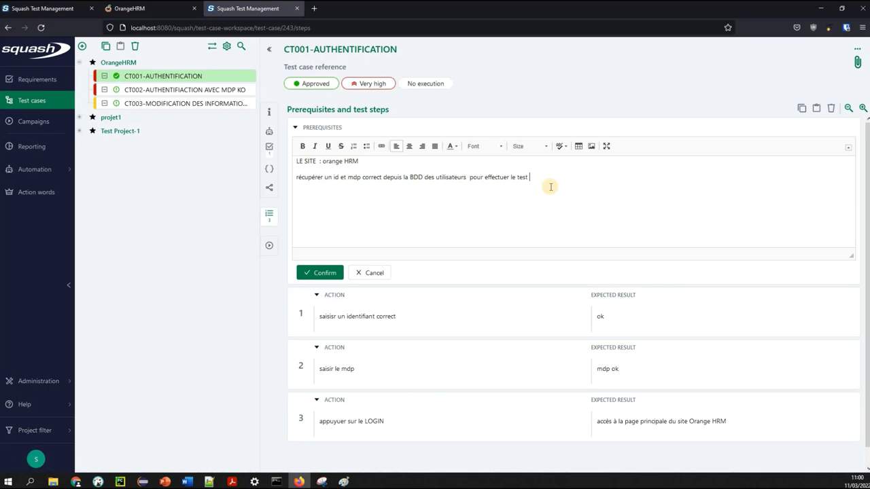
left_click(325, 274)
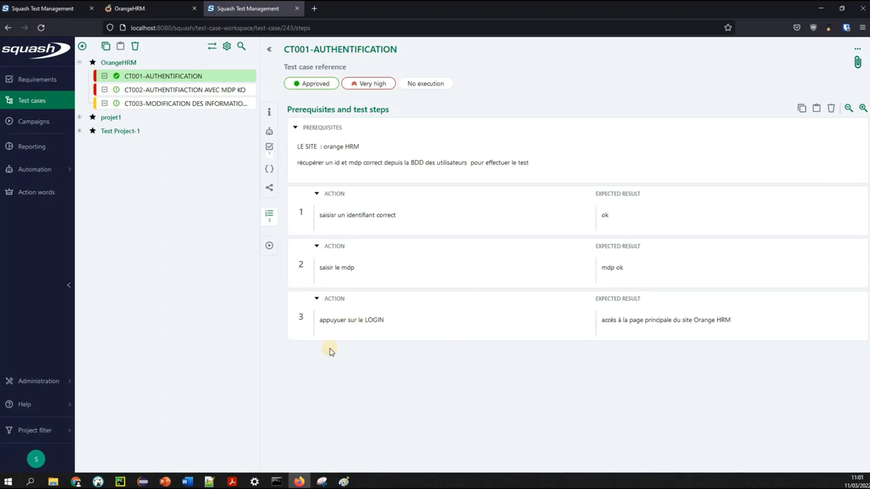
Give CT002 prerequisites 'site : orange HRM' and checking an existing database user with a wrong password
left_click(203, 93)
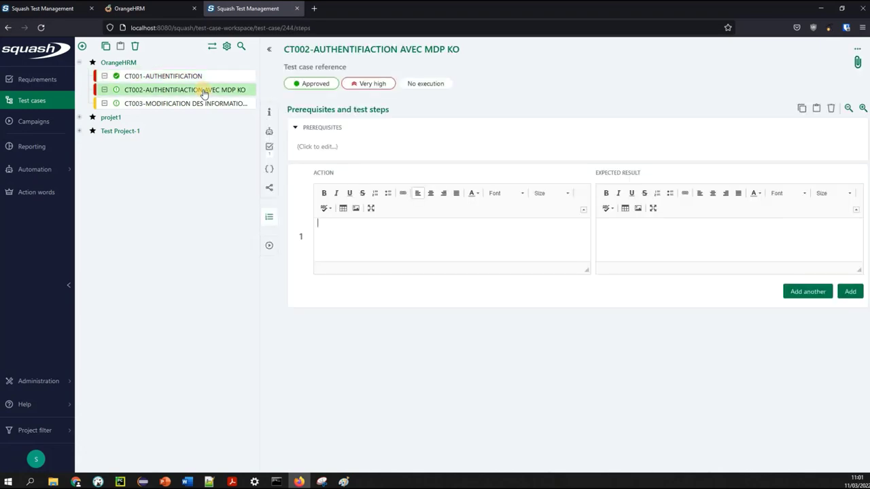
left_click(348, 149)
left_click(243, 252)
left_click(328, 148)
type("site")
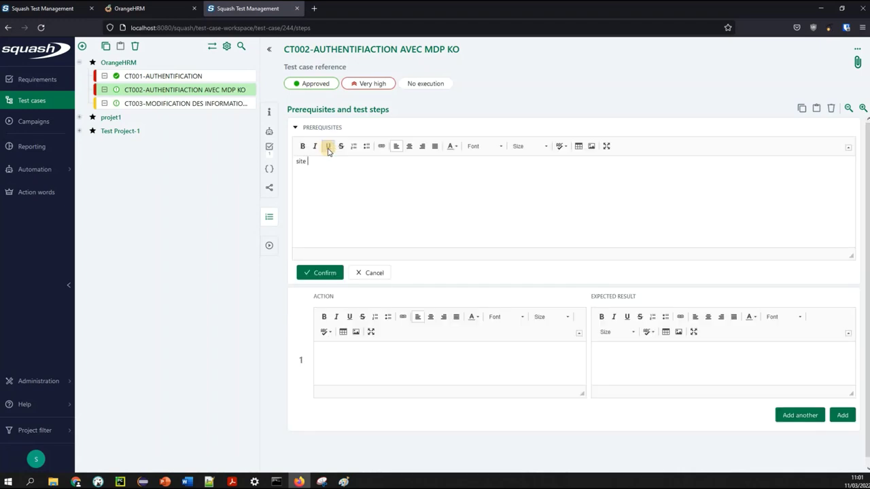
type(" : orange HRM")
key("Return")
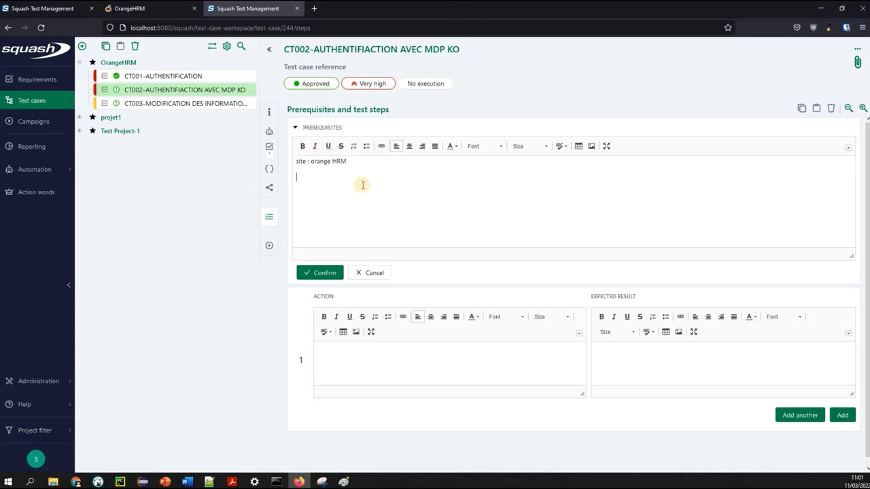
type("véri")
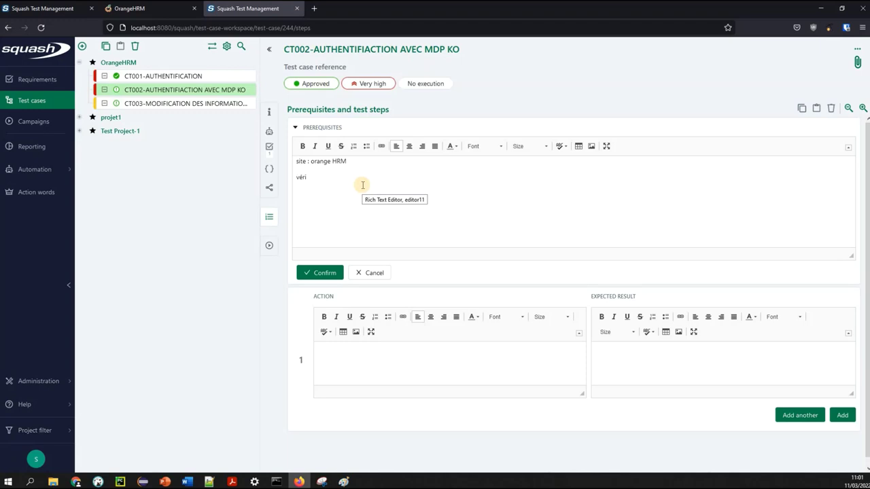
type("gier qu'un utilisateur existe déja au  niveau de la bdd et")
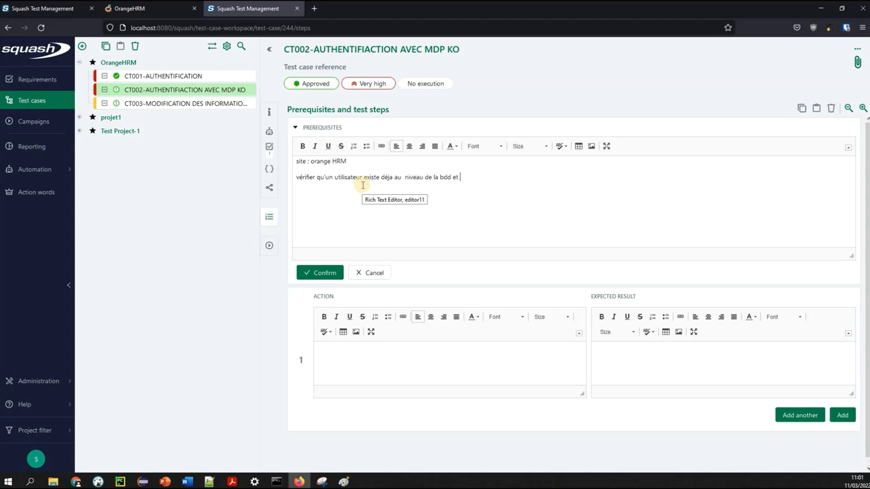
type(" tster avec un mdp ko")
key("Return")
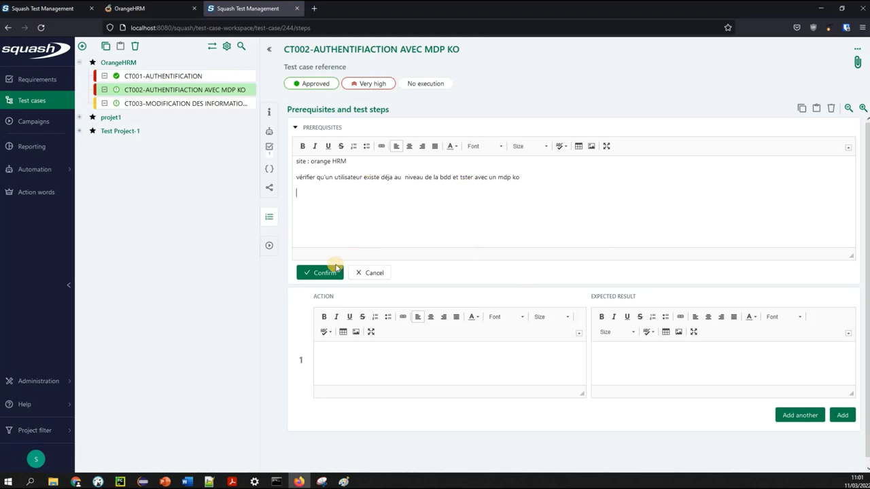
left_click(331, 267)
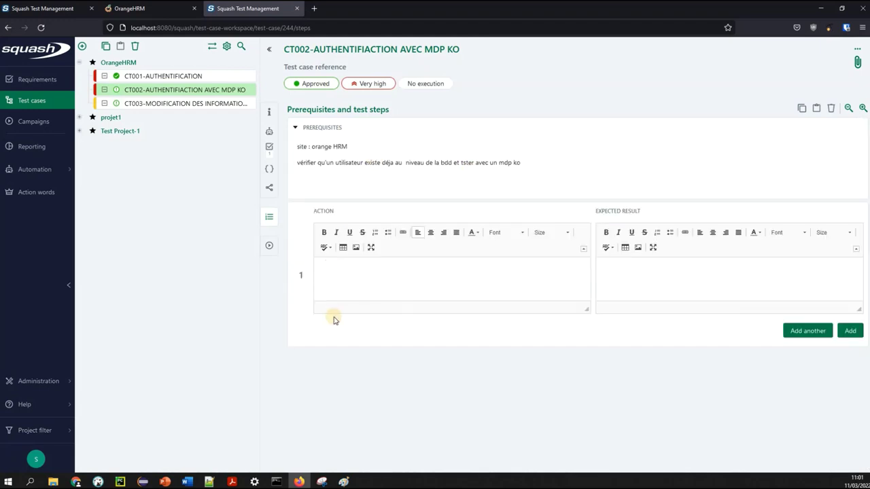
Add CT002 step actions 'saisir id', 'saisir mdp' and 'appuyer sur le bouton LOGIN'
left_click(347, 279)
type("saisir id")
left_click(808, 333)
type("saisi")
type("r o")
type("dp")
left_click(771, 384)
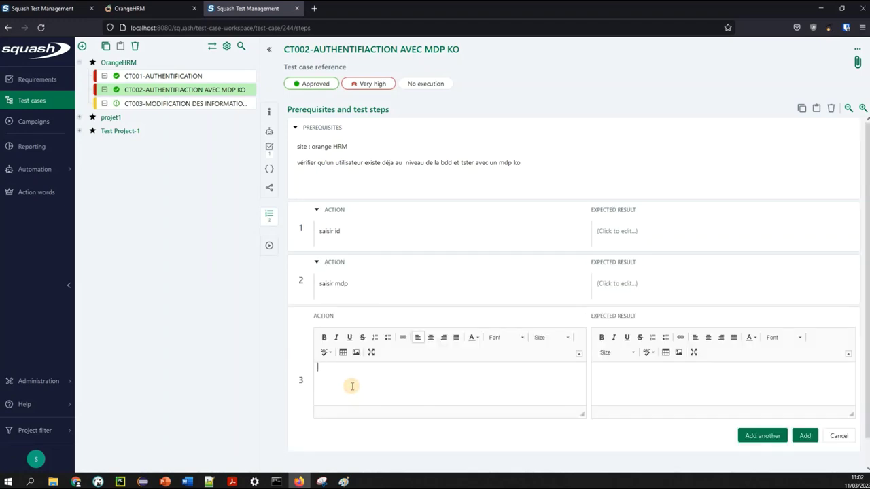
type("ppuyer sit")
type(" le bouton LOGIN")
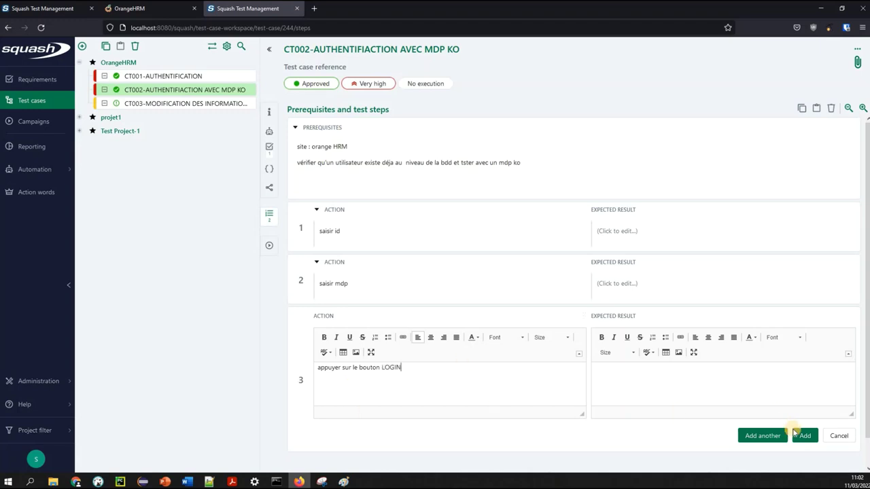
left_click(805, 440)
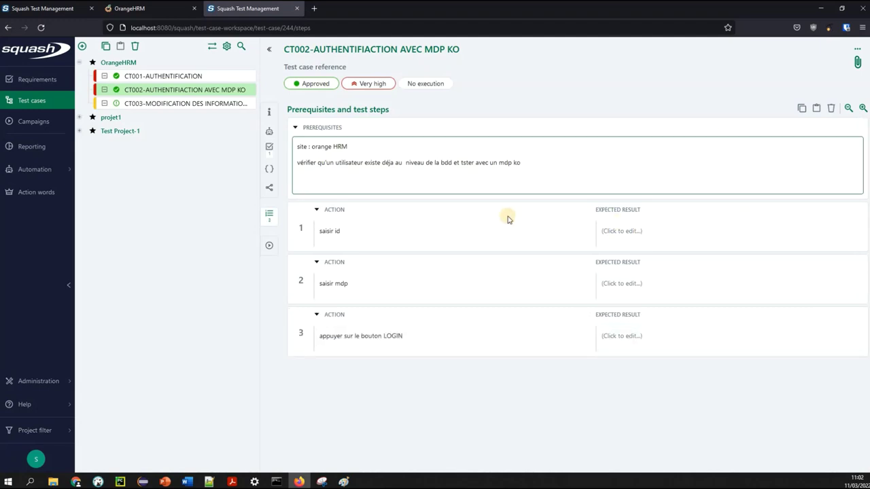
Set the expected result of steps 1 and 2 to 'SAISIE OK'
left_click(629, 231)
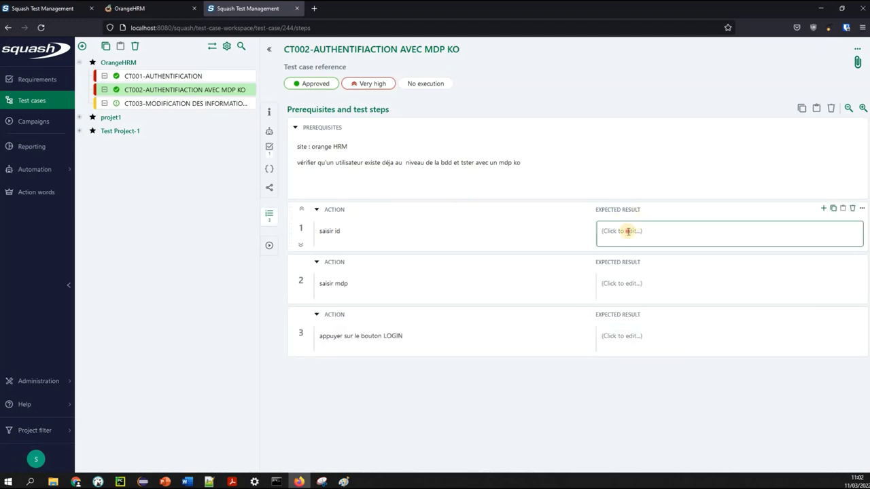
type("SAISI")
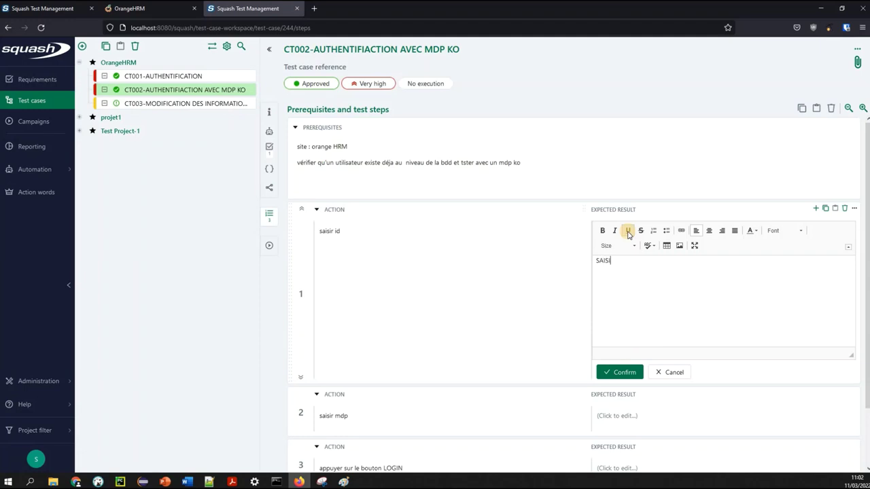
type("E OK")
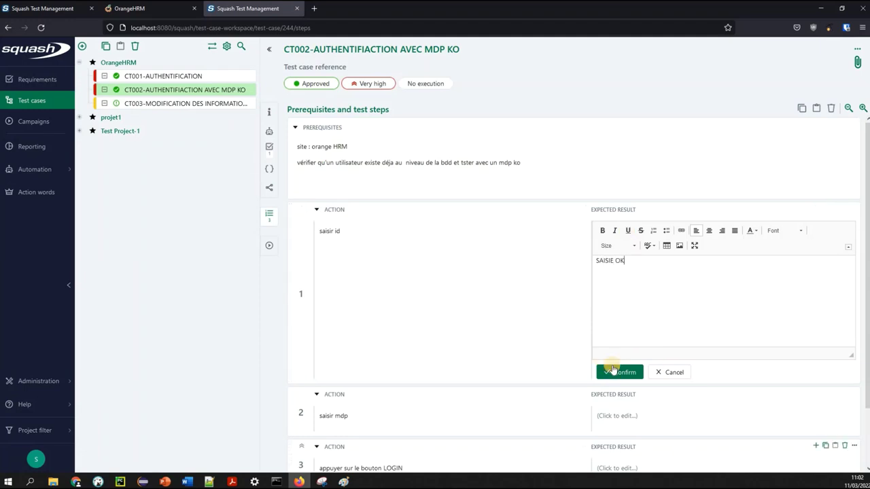
left_click(620, 372)
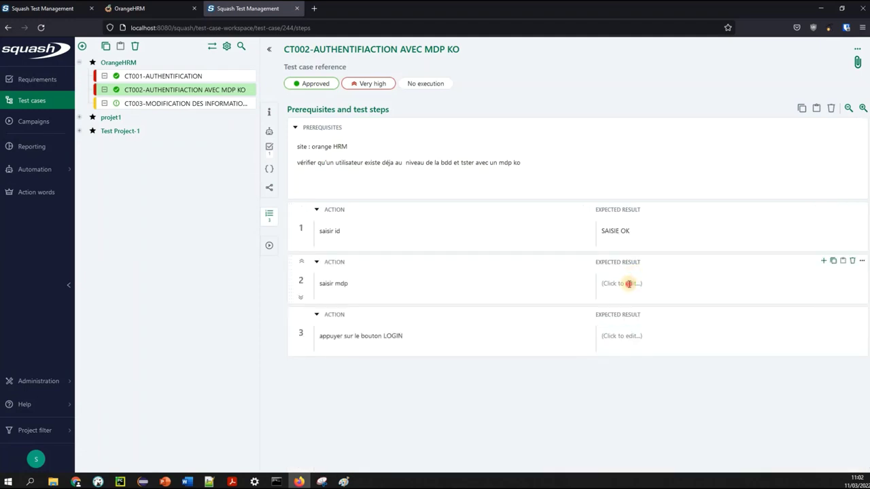
left_click(628, 285)
type("SAISIE OK")
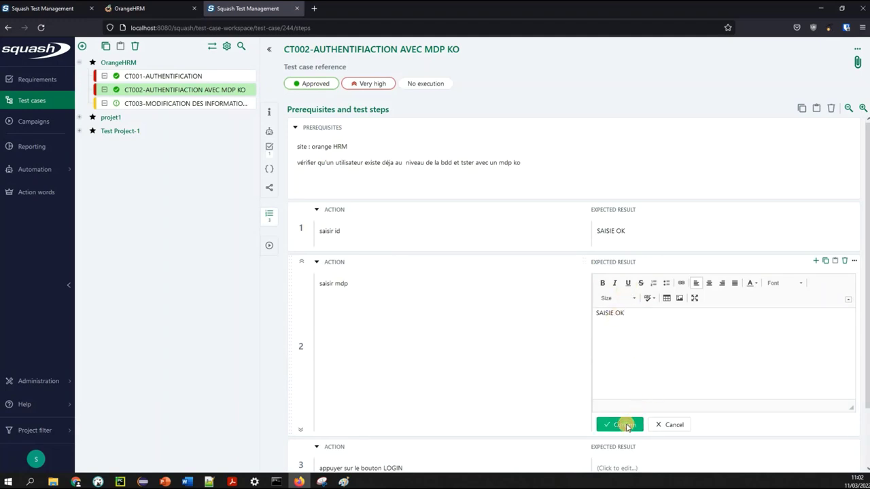
left_click(620, 424)
Set step 3's expected result to 'ON NE PAS ACCEDER AU SITE WEB'
left_click(636, 341)
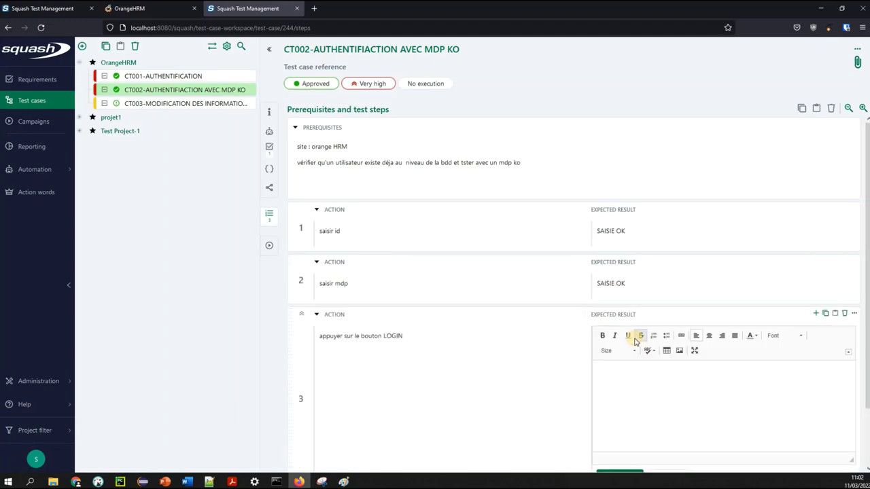
type("ON NE P")
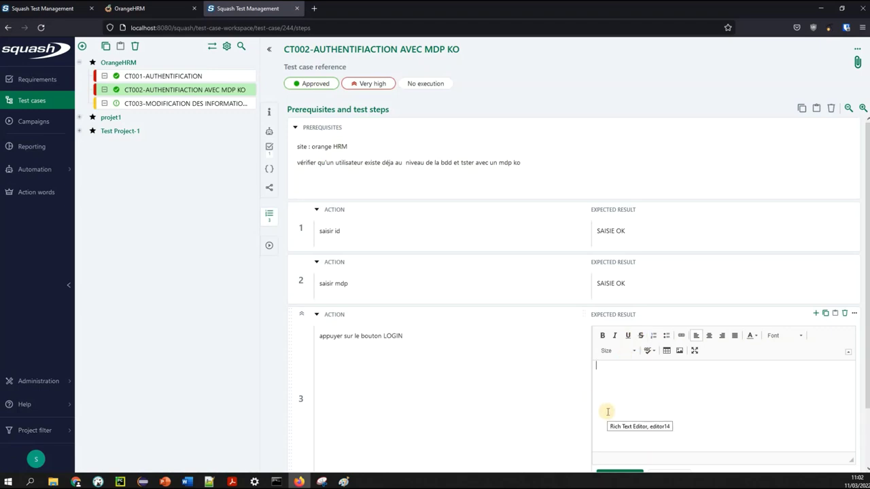
type("AS ACCDER")
key("BackSpace")
key("BackSpace")
type("EDER AU SITE WEB")
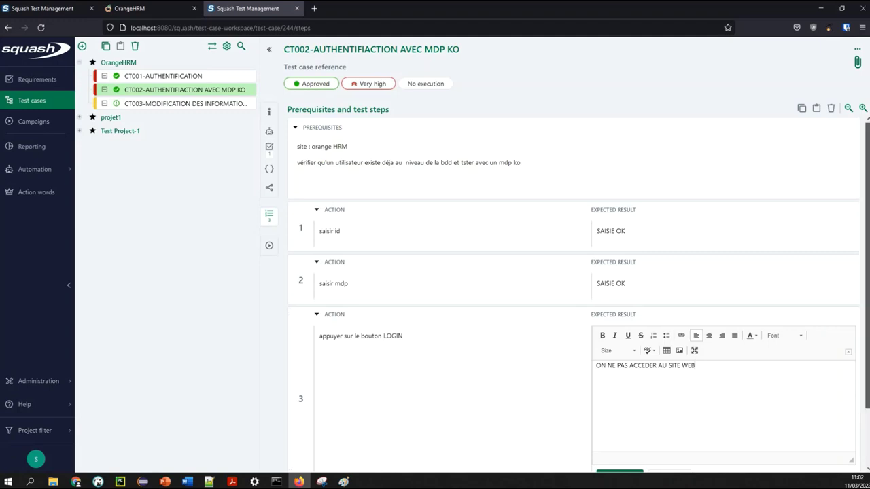
scroll(633, 429, "down", 1)
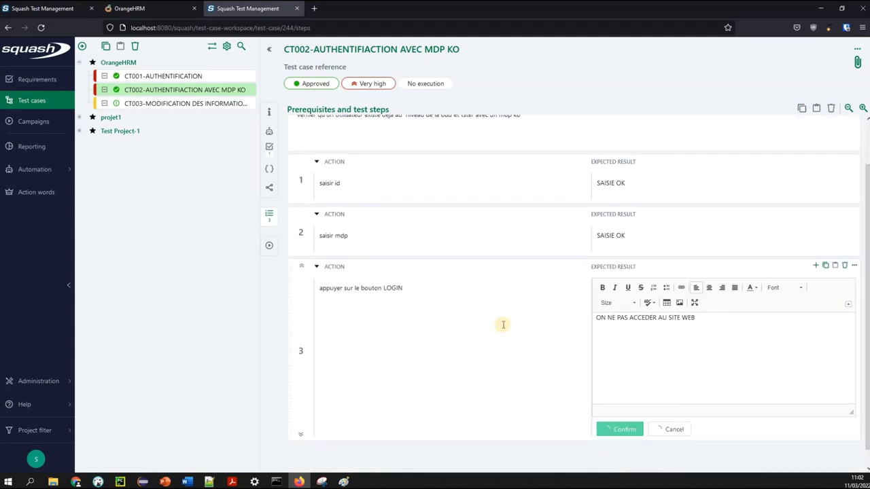
left_click(571, 412)
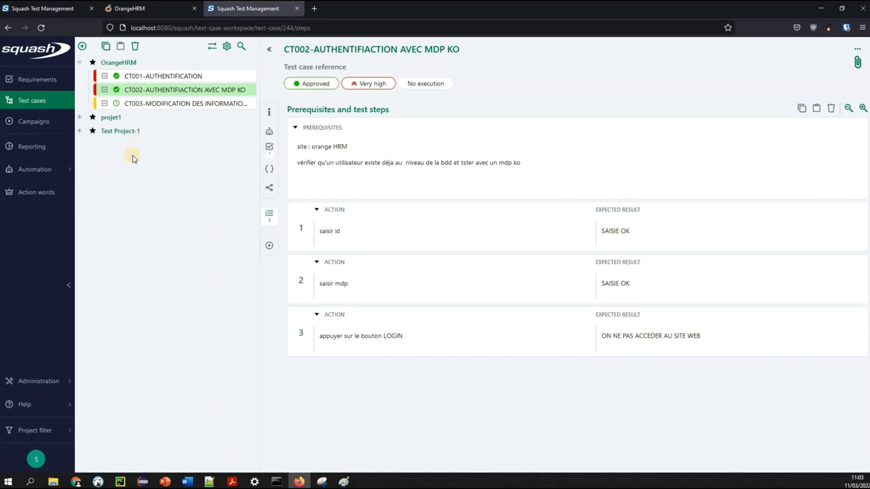
left_click(389, 295)
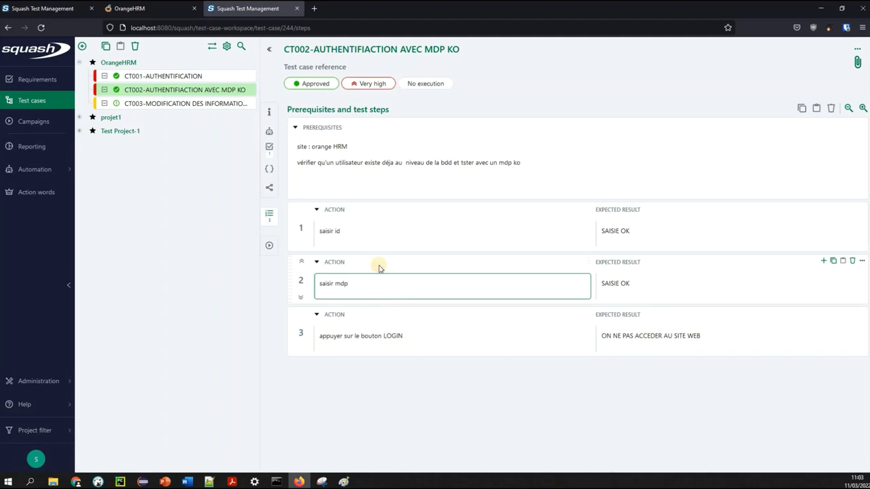
left_click(527, 203)
left_click(543, 246)
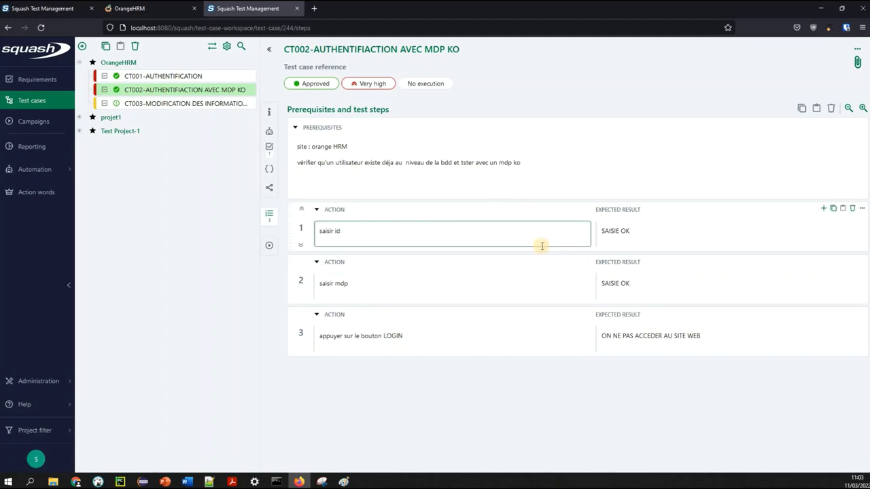
left_click(659, 191)
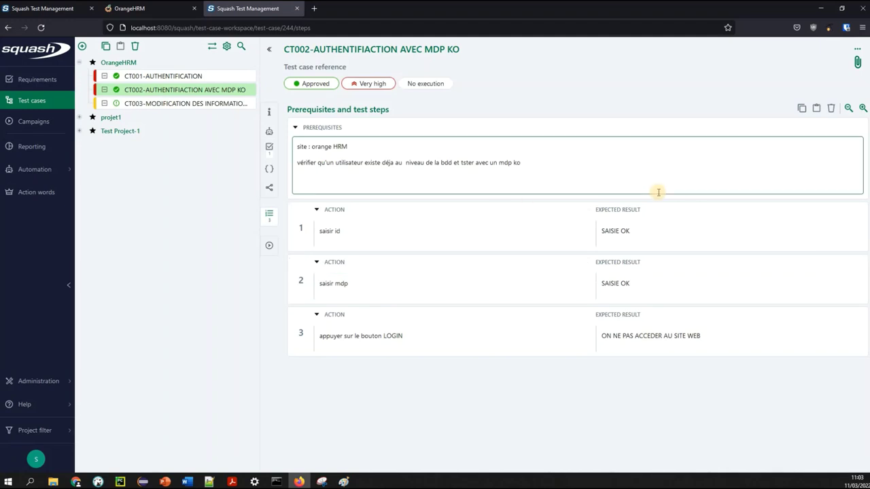
left_click(627, 231)
left_click(530, 231)
left_click(607, 249)
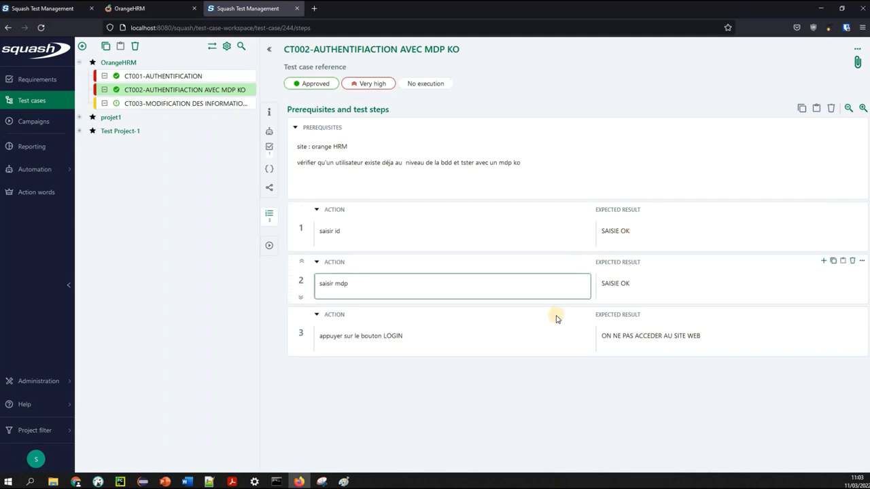
left_click(464, 275)
left_click(356, 330)
left_click(317, 181)
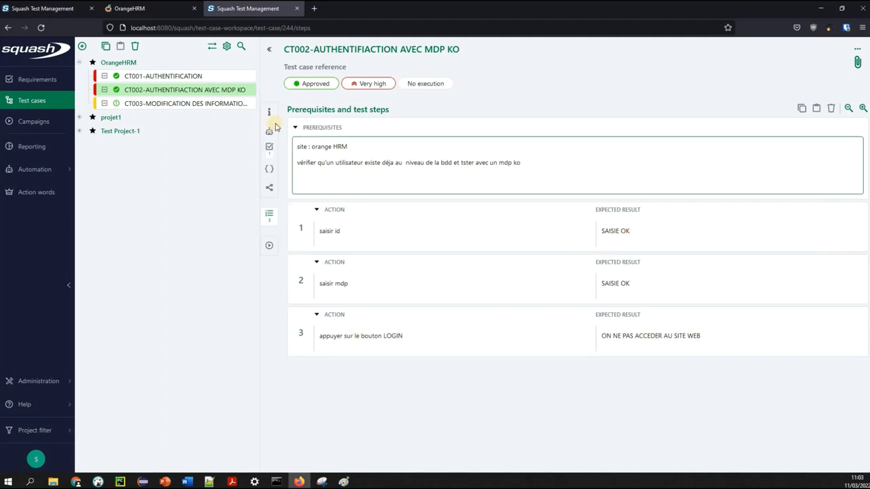
left_click(191, 106)
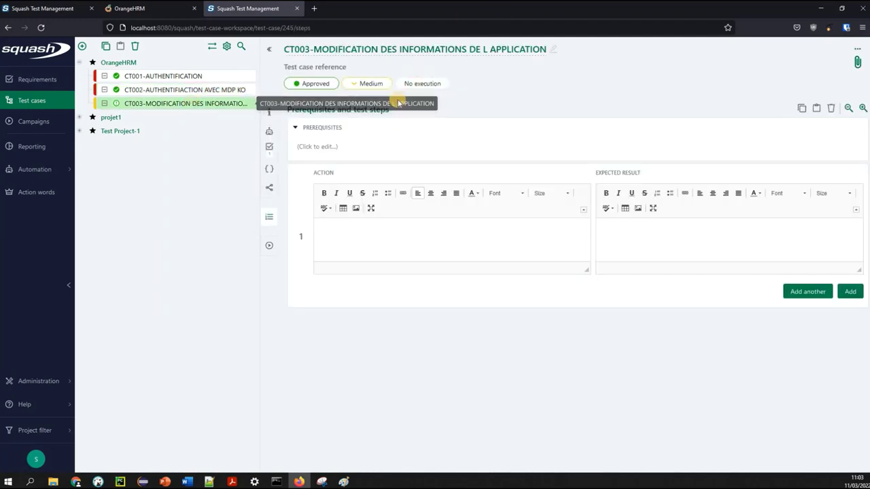
Save CT003 prerequisites 'ACCES AU SITE ORANGE HRM' and 'ACCES A L INTERFACE DE LA MODIFICATION DES INFORMATIONS'
left_click(334, 145)
type("ACCES AU SITE ORANGE HRM ")
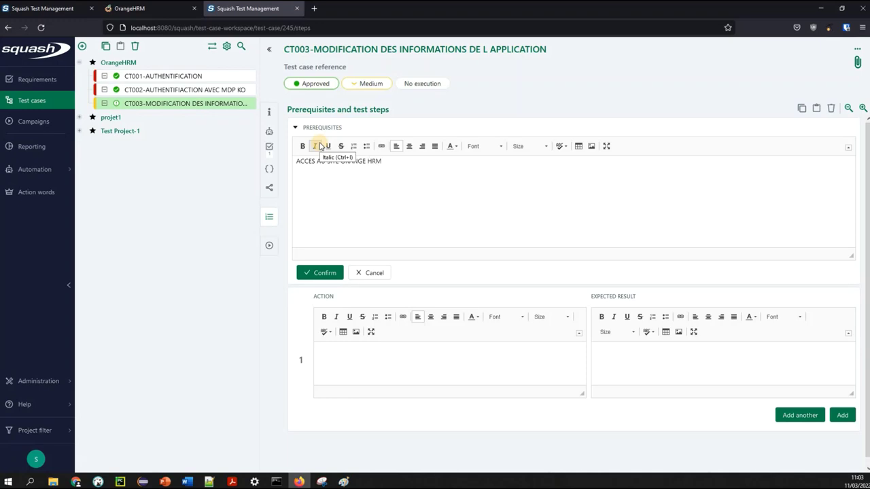
type("ACC")
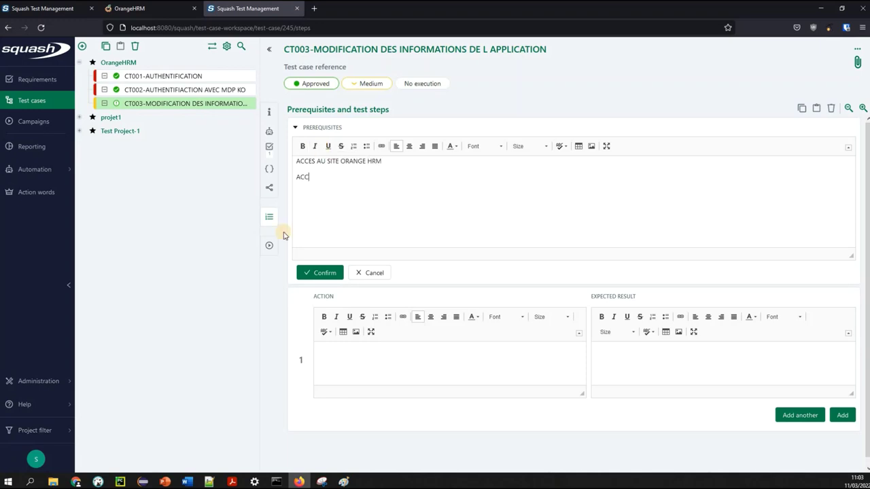
type("ES A L INTERFACE DE LA MODIFICATION DES IN")
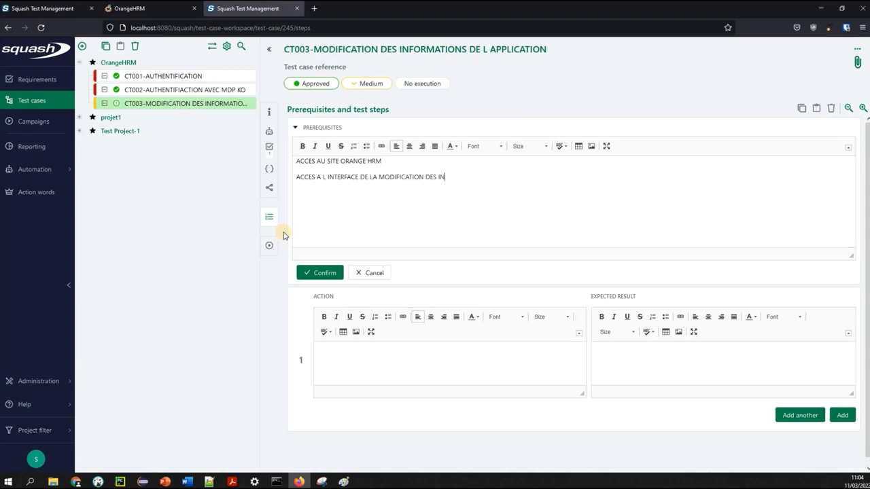
type("FORMATIONS")
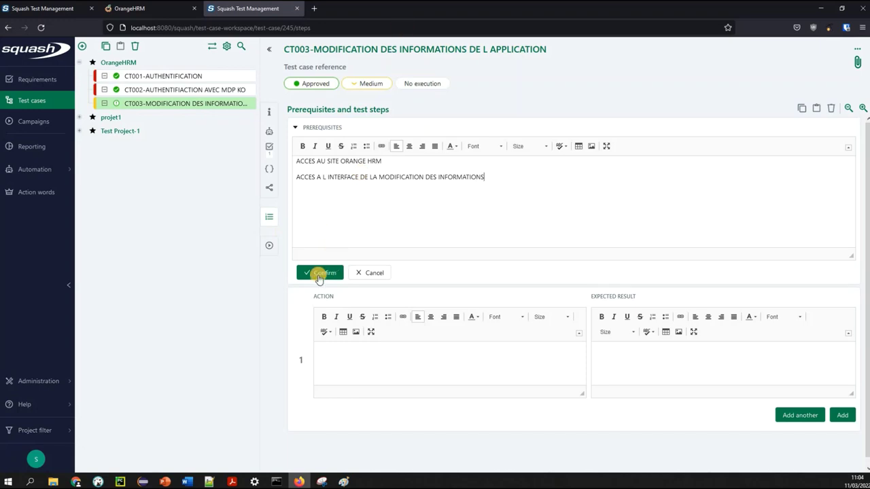
left_click(319, 273)
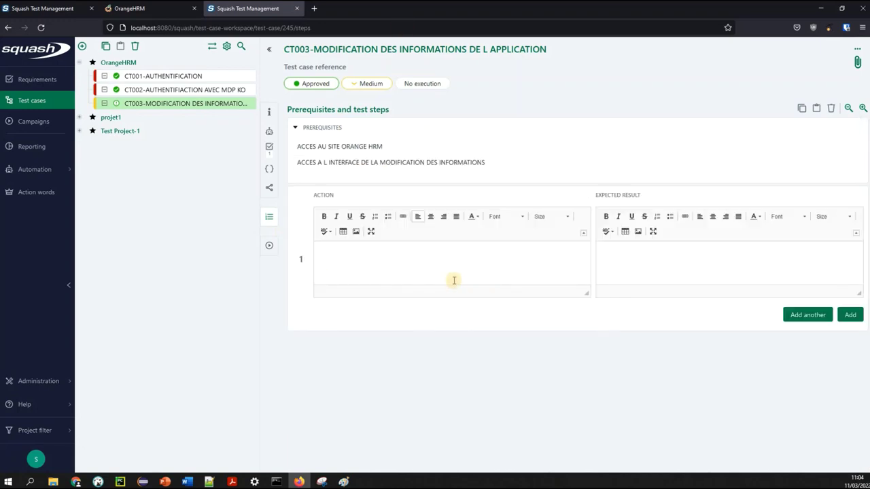
Write CT003 step 1 'accès à la page des données de site' with expected result 'accès ok'
left_click(442, 267)
type("ACCES")
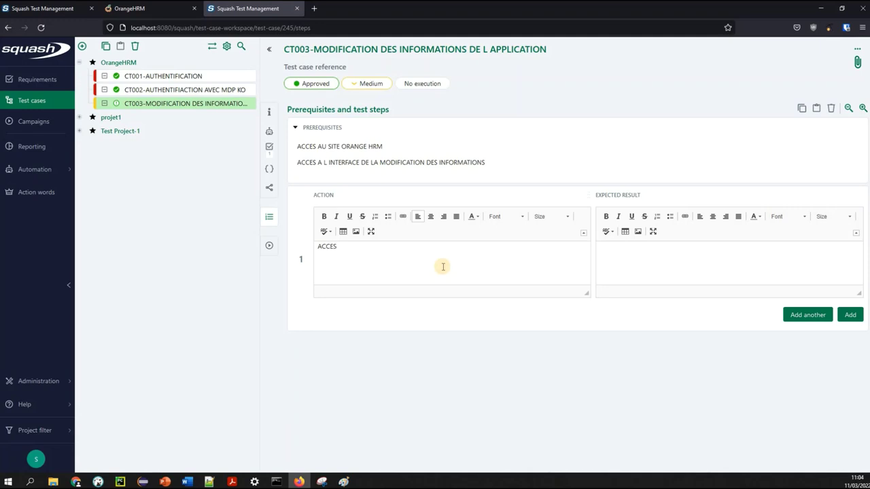
left_click_drag(535, 155, 301, 161)
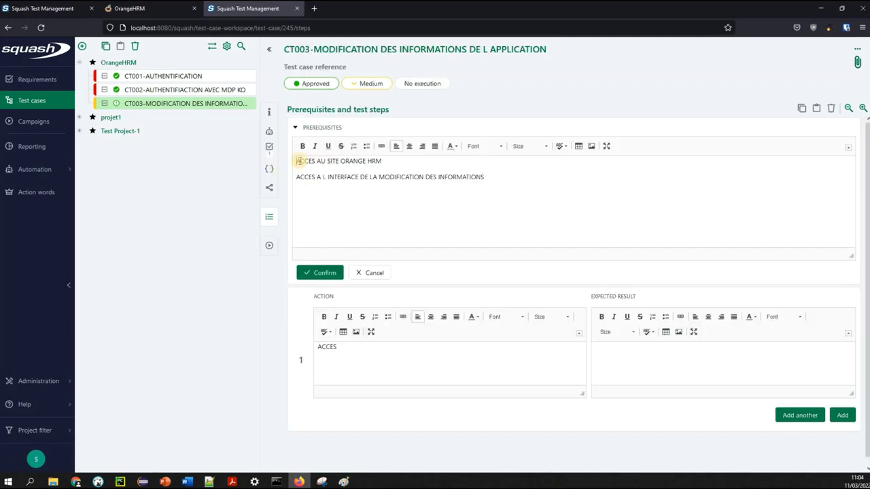
left_click_drag(366, 351, 277, 351)
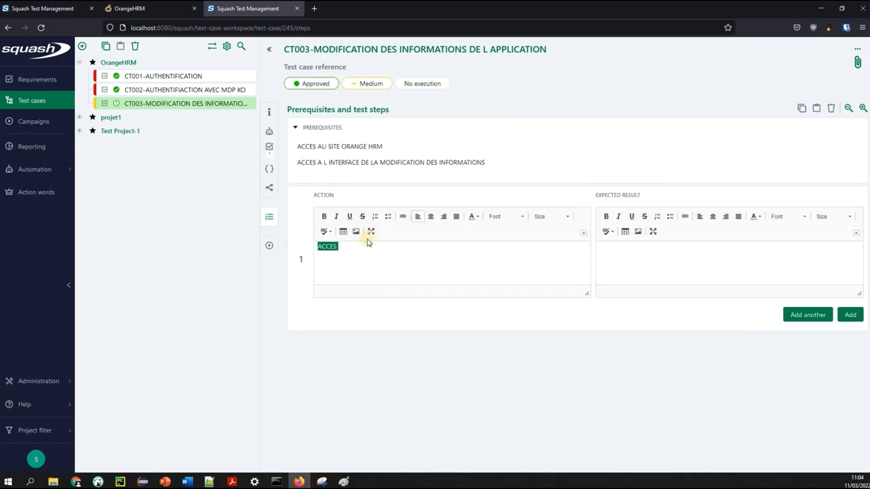
left_click(359, 259)
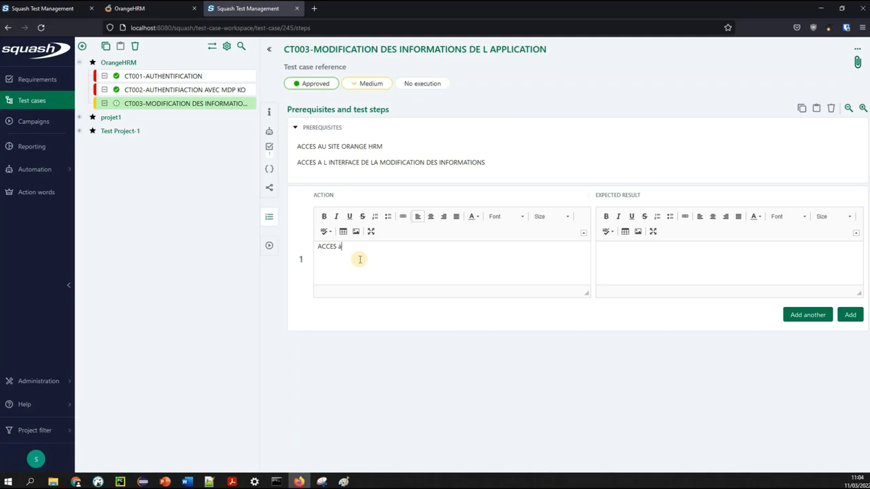
key("BackSpace")
key("BackSpace")
key("BackSpace")
key("BackSpace")
key("BackSpace")
key("BackSpace")
key("BackSpace")
key("BackSpace")
type("accès à la page de mo")
key("BackSpace")
key("BackSpace")
key("BackSpace")
type("s données de siyete")
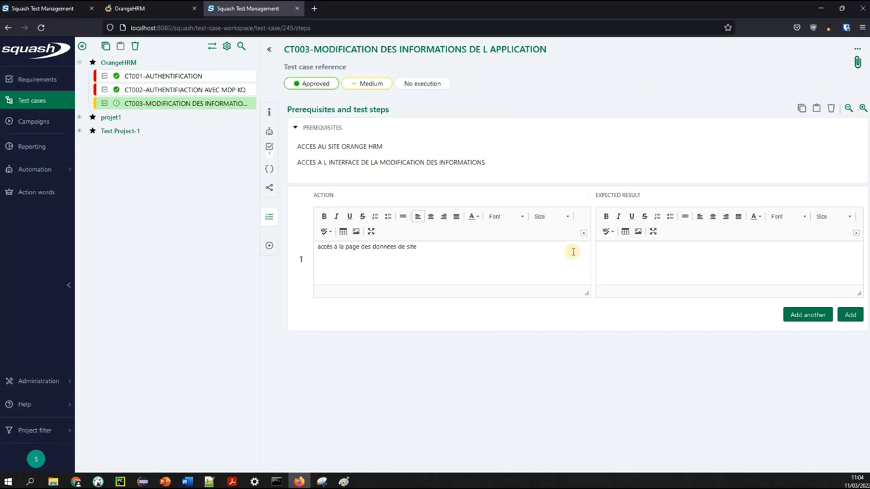
left_click(703, 259)
type("accès ok")
Add step 2 'tester la modification d'un champ' with expected result 'saisie ok'
left_click(810, 313)
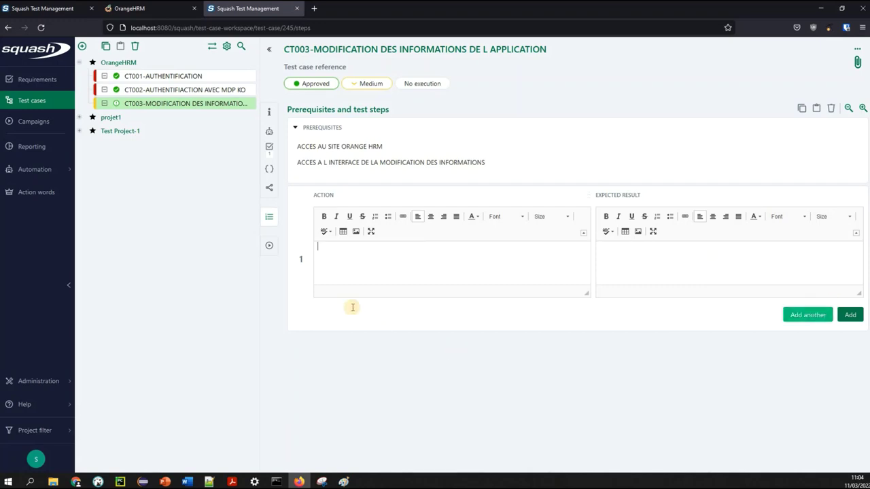
type("tester la modification d'un cham")
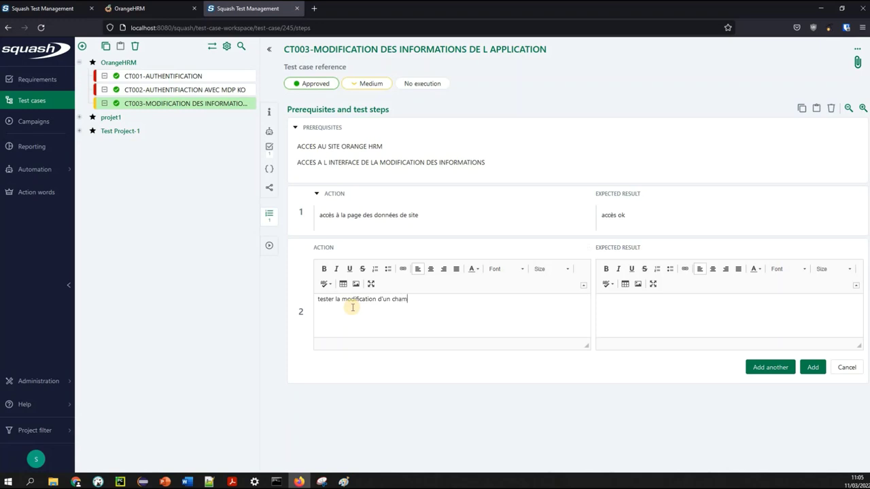
type("p")
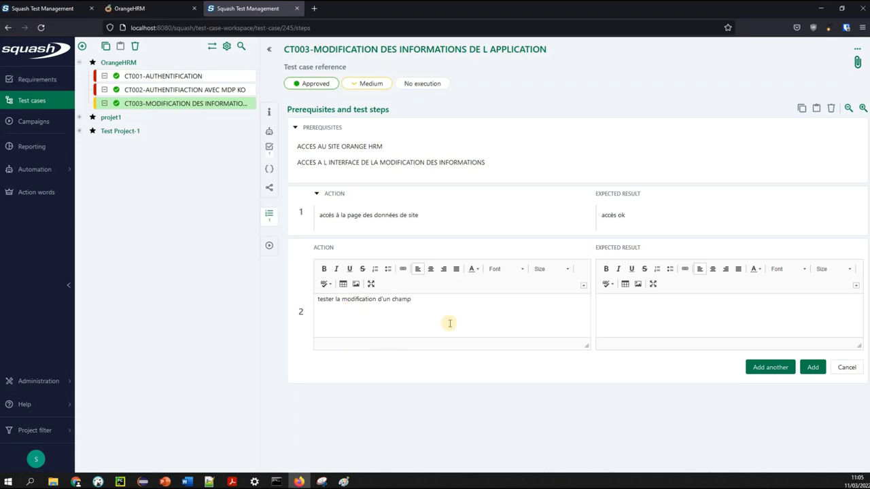
left_click(644, 313)
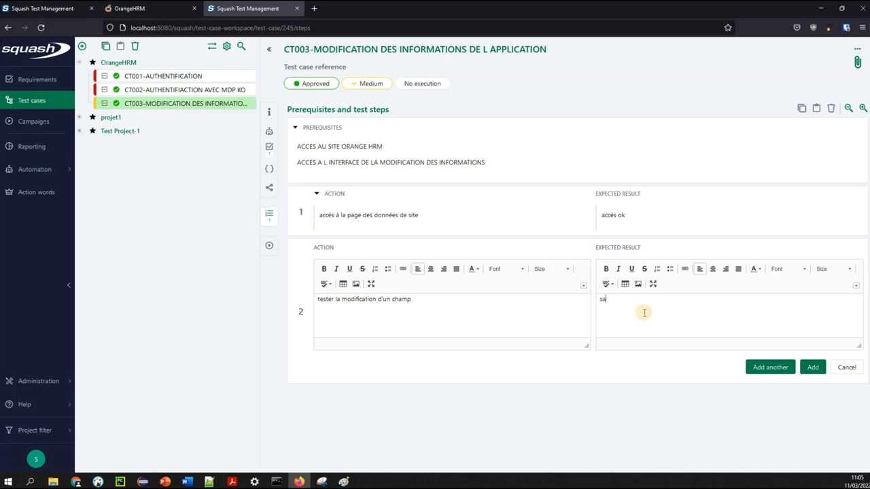
type("saisie ok")
left_click(773, 368)
Add step 3 on validating the modification, expecting message 'Modification avec succes'
left_click(389, 359)
type("appuuyer sur valider pour valider la mo")
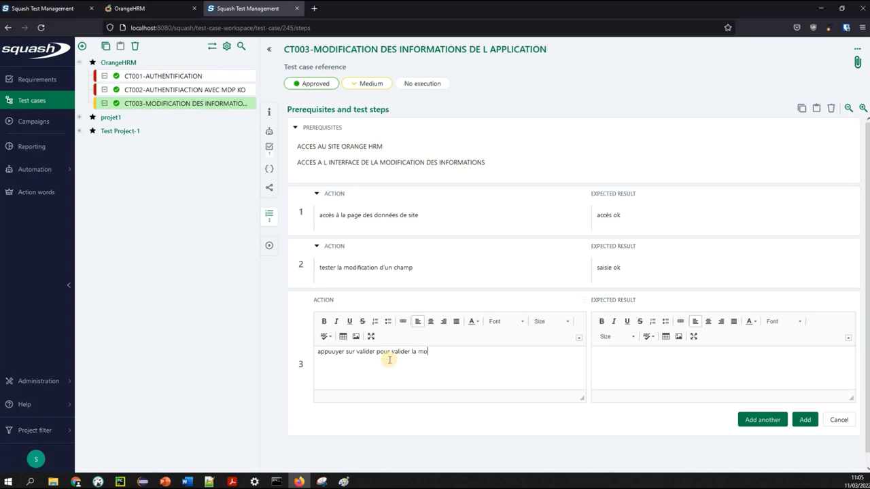
type("dification")
left_click(661, 369)
type("message")
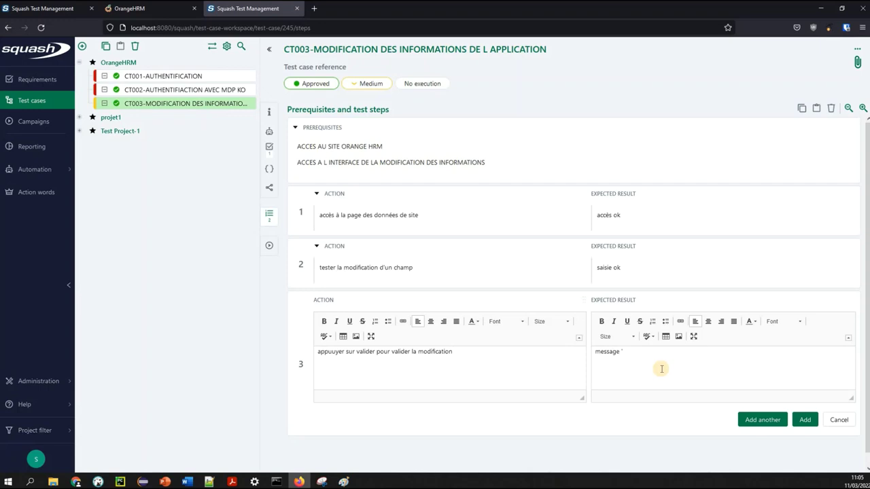
type("Modifi")
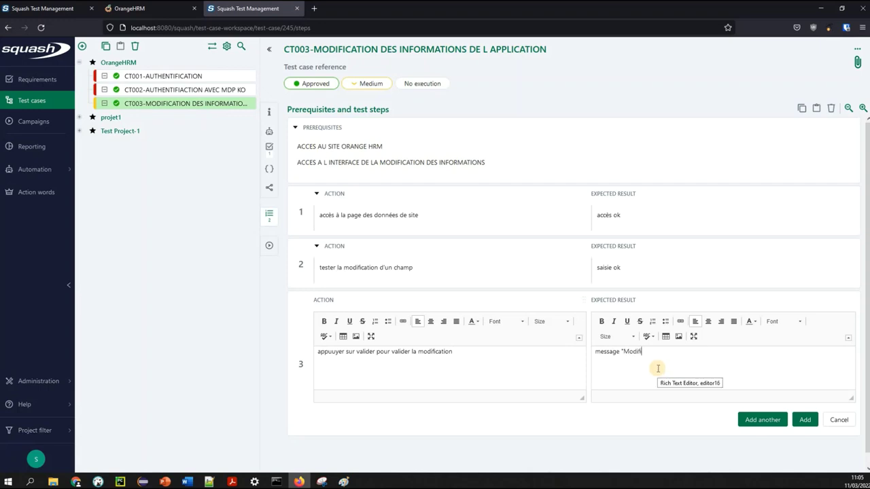
type("cation avec succes\"")
left_click(806, 422)
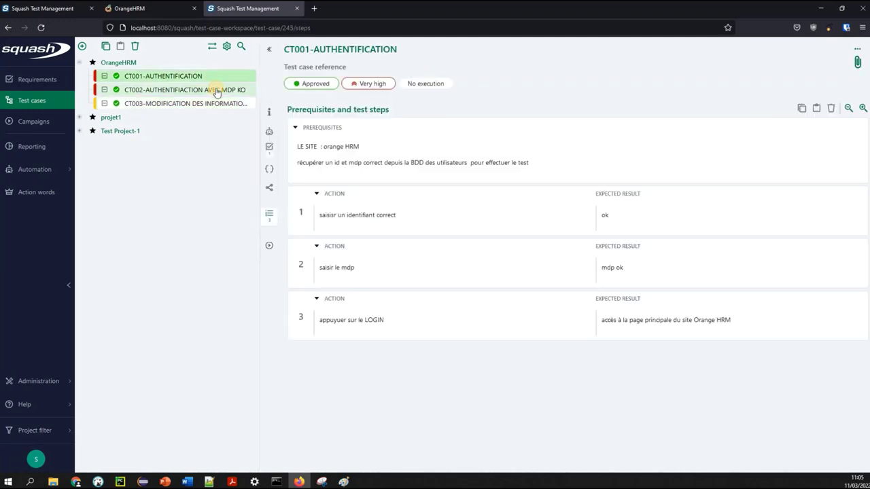
Review test cases CT001, CT002 and CT003 in the tree, then switch to the Campaigns workspace
left_click(216, 91)
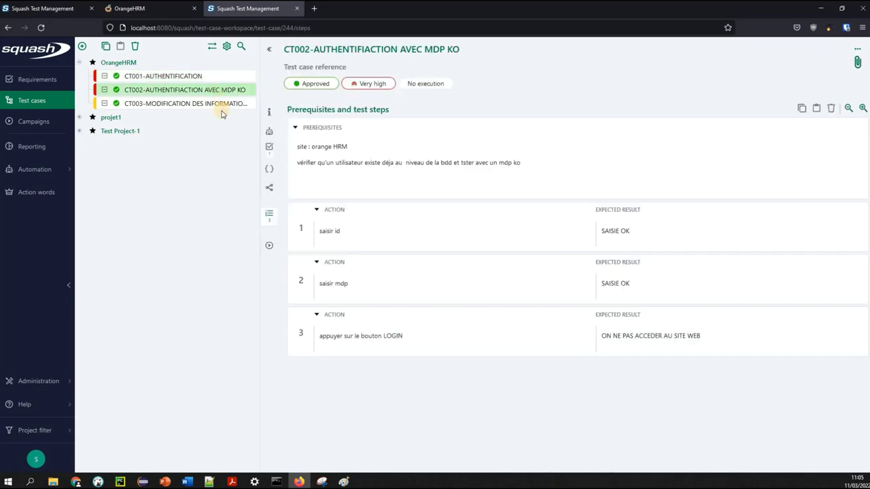
left_click(214, 105)
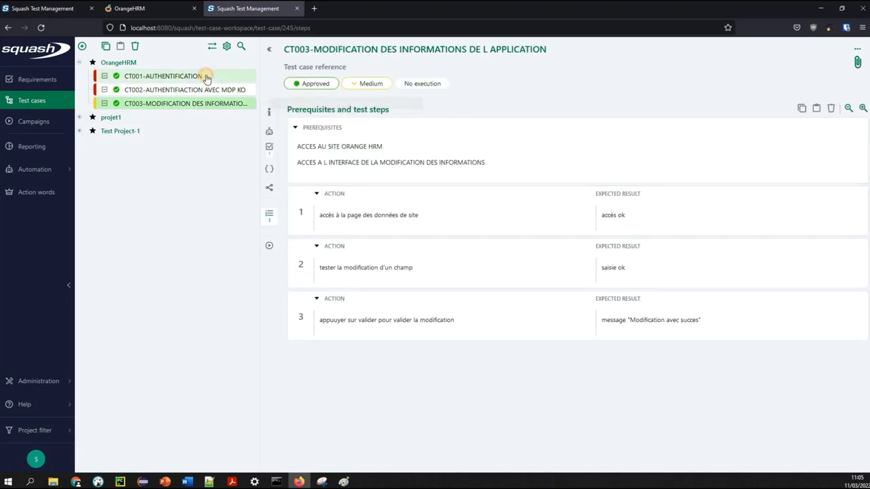
left_click(206, 78)
left_click(203, 91)
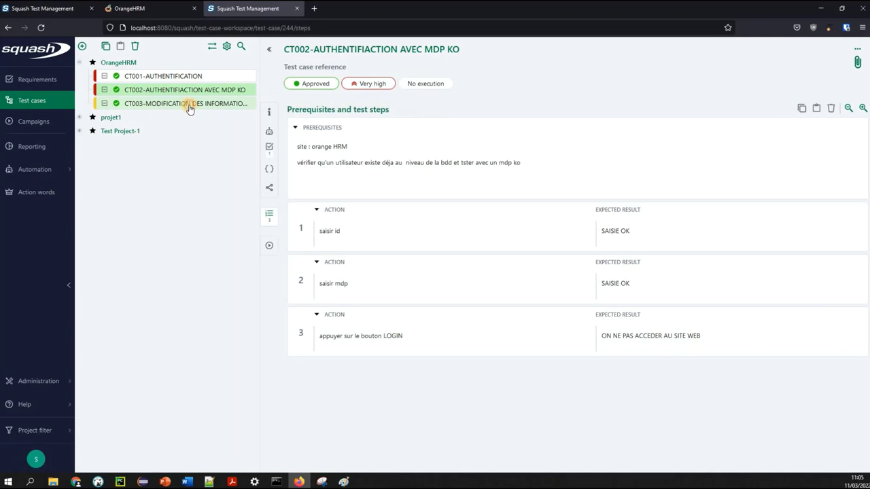
left_click(190, 107)
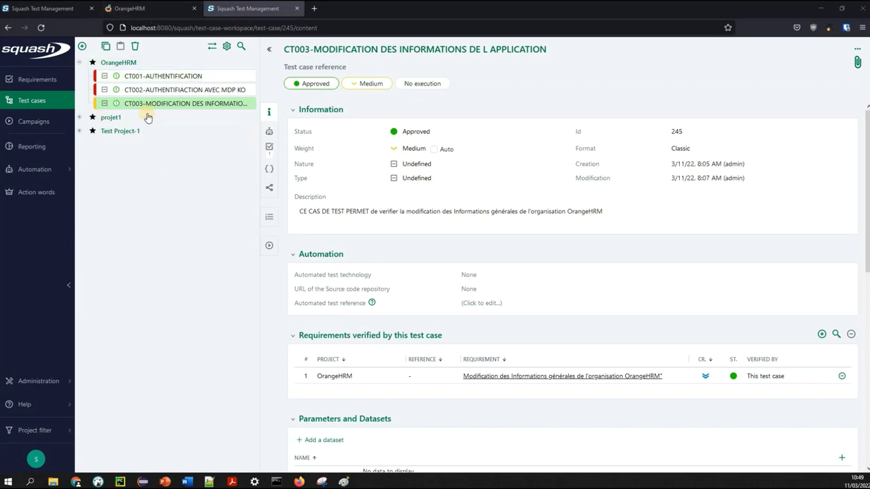
left_click(37, 125)
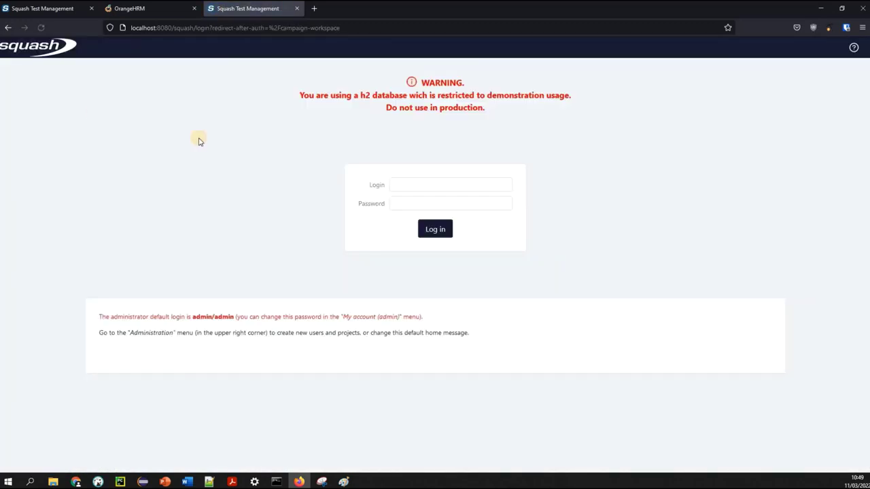
Log back in with the admin account and its password
left_click(416, 189)
type("admin")
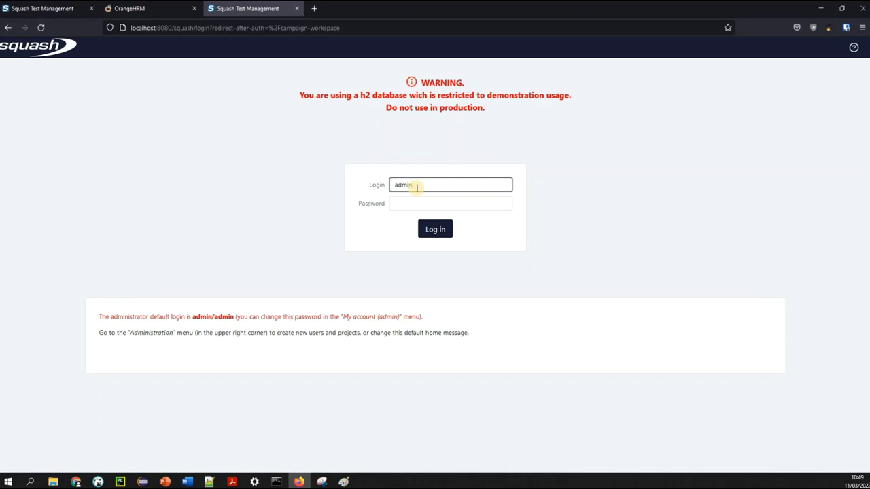
key("Tab")
type("admi")
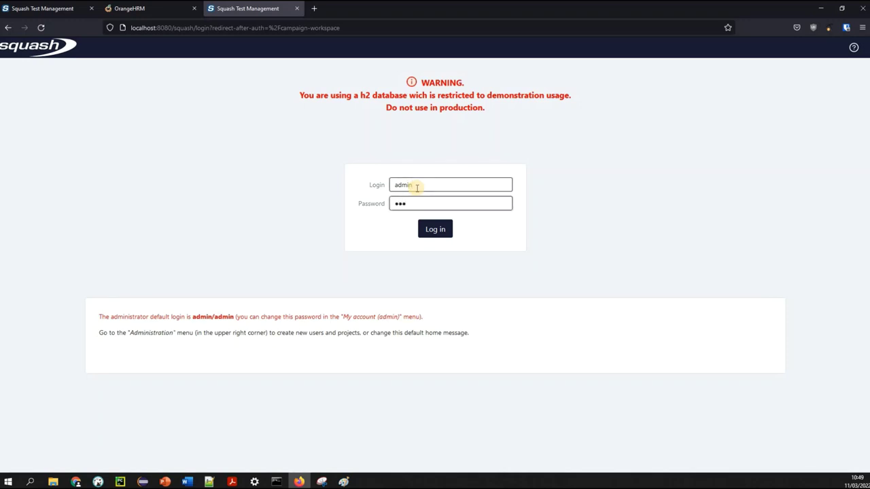
key("BackSpace")
key("BackSpace")
key("BackSpace")
type("in")
left_click(437, 234)
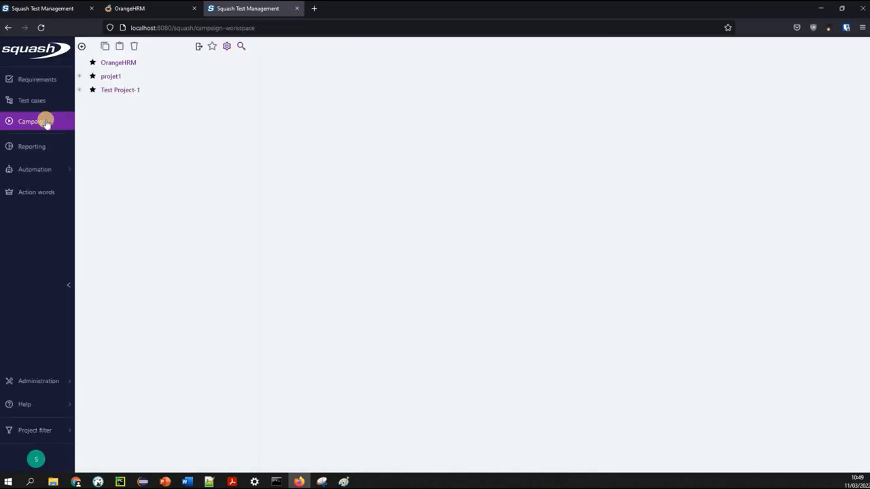
Select the OrangeHRM project in the campaign tree and choose Add a campaign
left_click(82, 47)
left_click(82, 46)
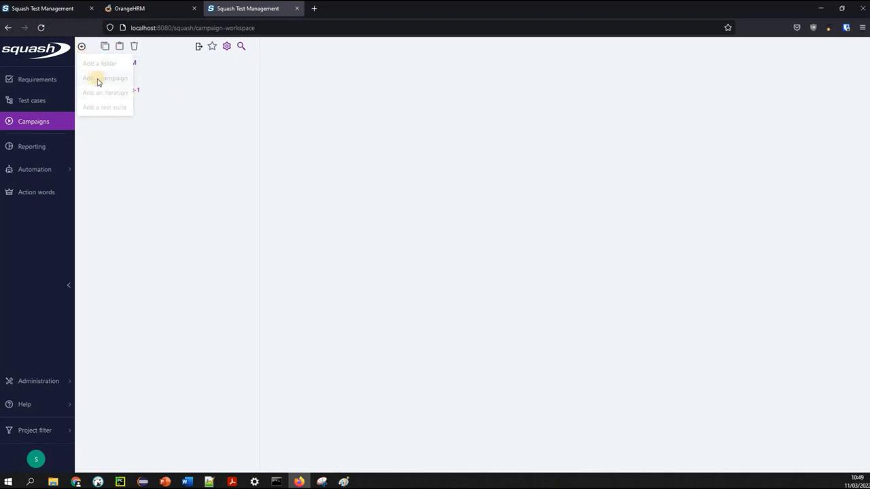
left_click(107, 206)
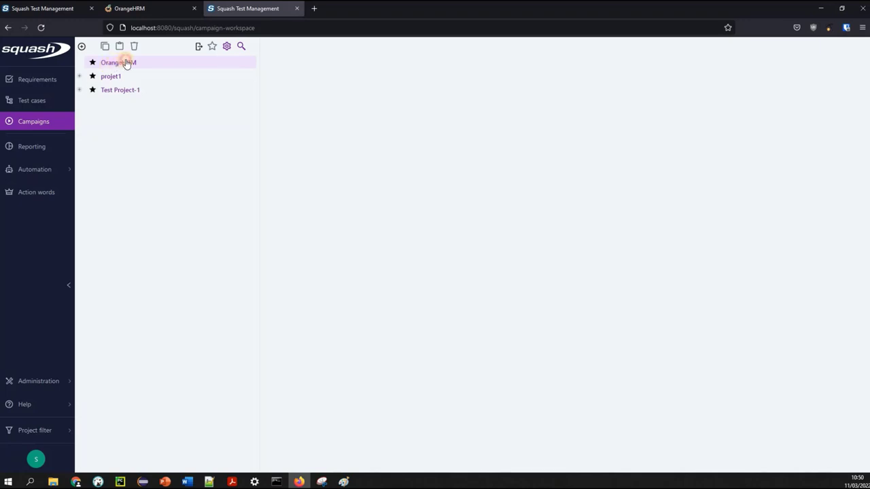
left_click(123, 62)
left_click(81, 45)
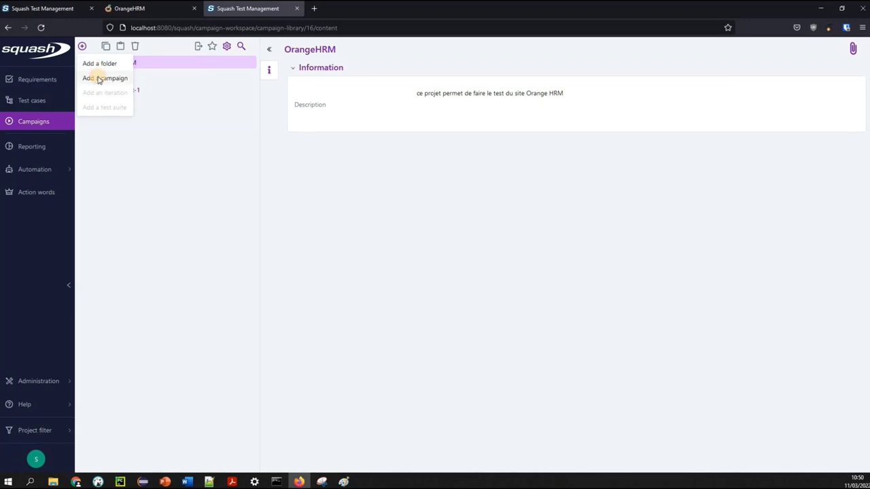
left_click(98, 79)
Name the new campaign 'campagne de test 03-22-V.0.1'
left_click(352, 175)
type("cam")
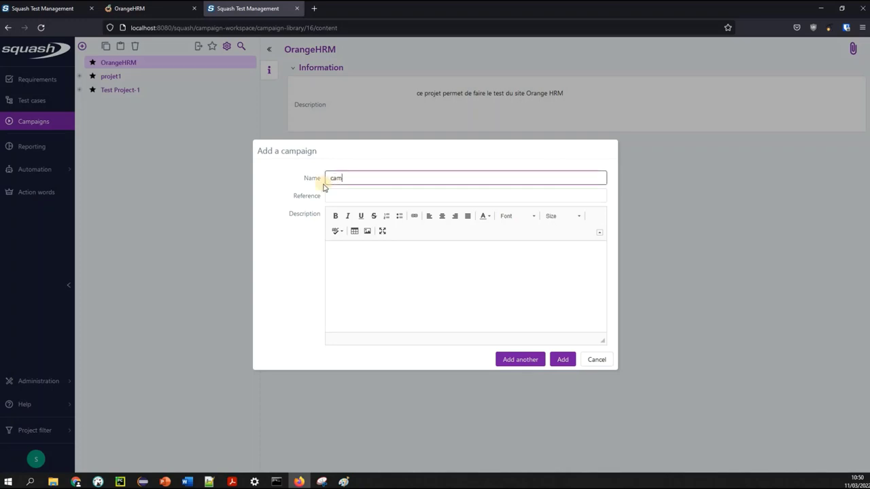
type("pagne de test b03-22")
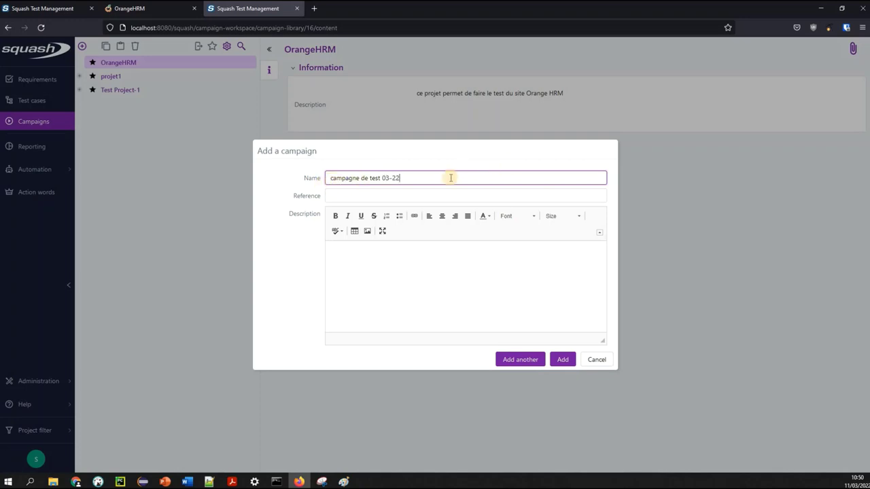
type("-2")
type("01")
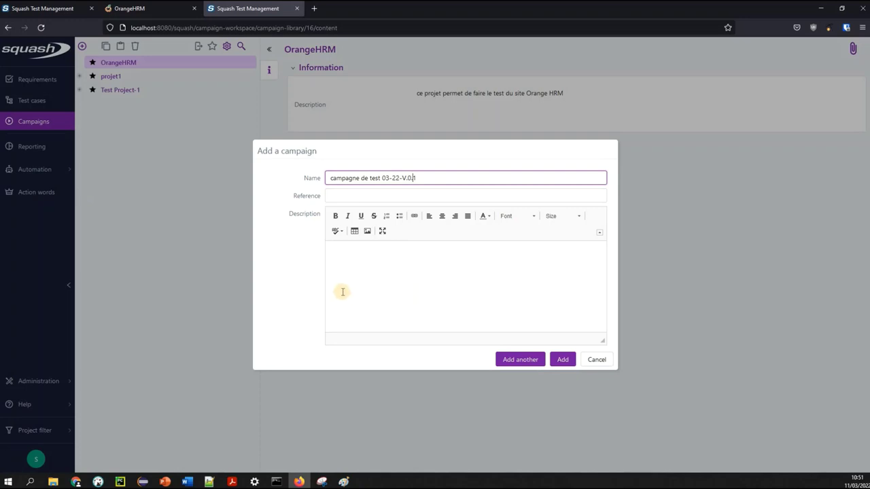
Describe the campaign as testing the new information-modification page in the OrangeHRM suite
left_click(418, 295)
type("campagne")
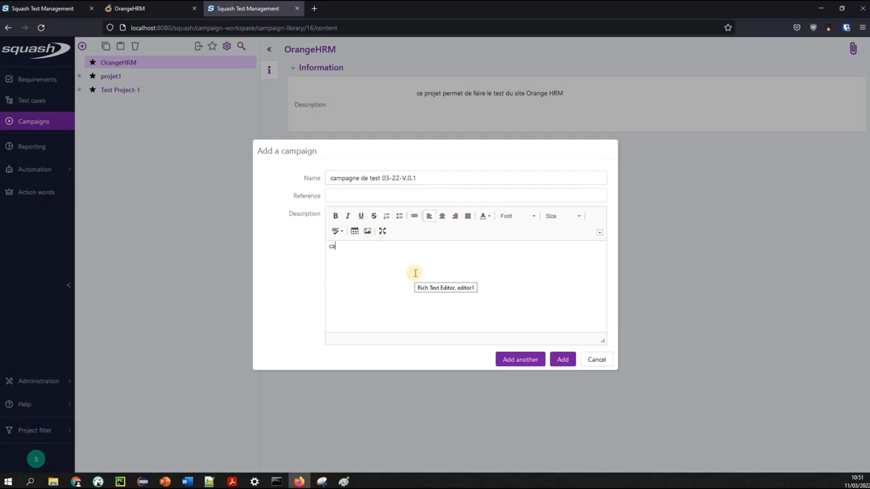
key("BackSpace")
key("BackSpace")
key("BackSpace")
type("gne pour tro")
key("BackSpace")
key("BackSpace")
type("est")
key("BackSpace")
type("ter l'évolution de")
key("BackSpace")
key("BackSpace")
type("'ajo")
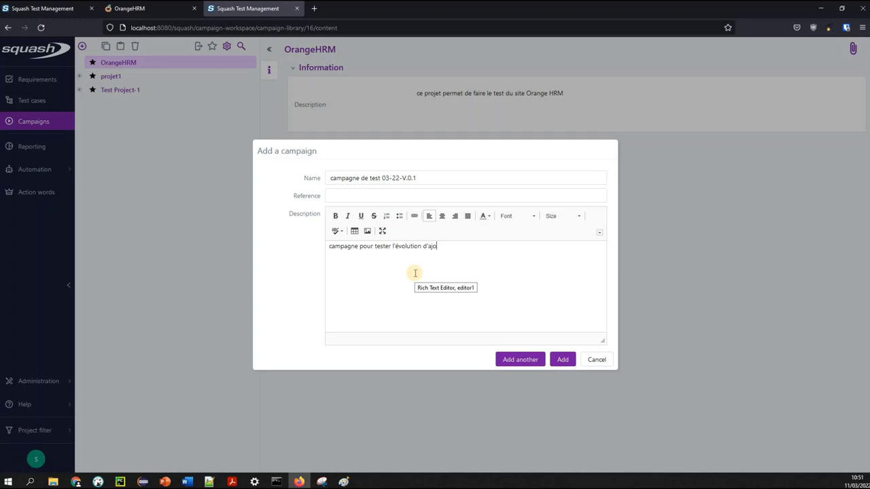
type("ut de page de modification des infor")
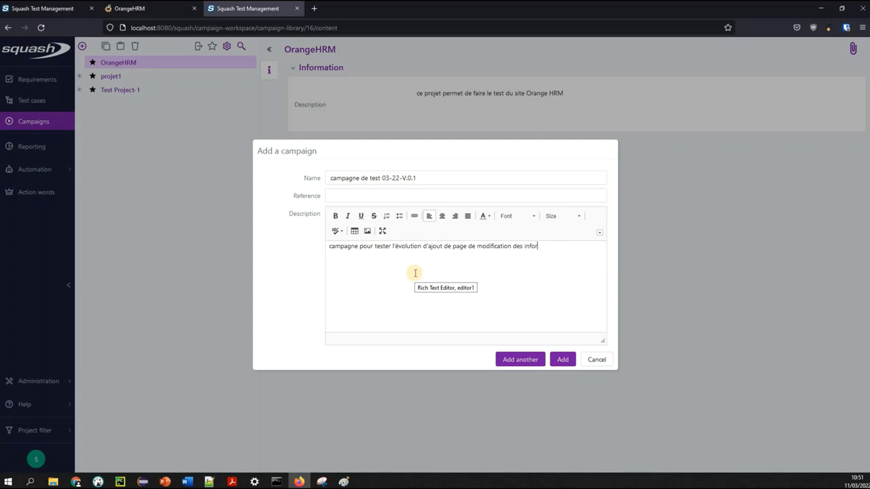
type("matiosn sur")
key("BackSpace")
key("BackSpace")
key("BackSpace")
type("dans le suit")
type("e ORAGNE")
key("BackSpace")
key("BackSpace")
key("BackSpace")
key("BackSpace")
key("BackSpace")
key("BackSpace")
type("M")
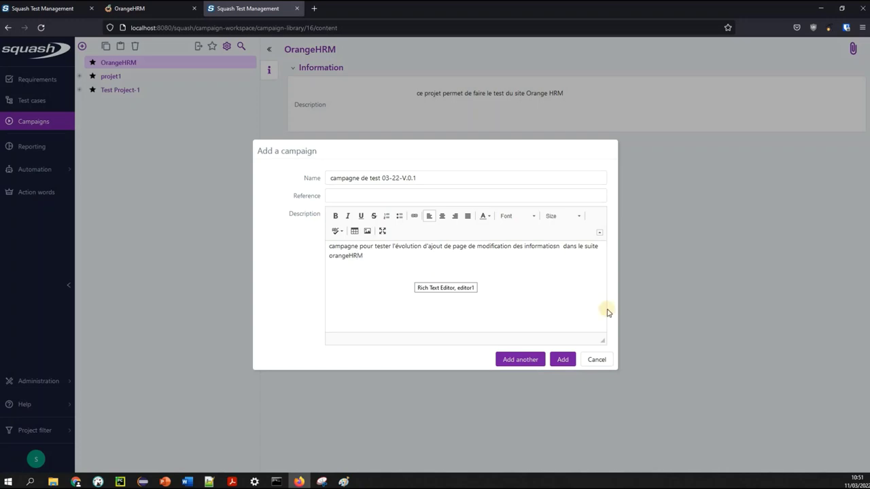
Confirm the Add a campaign dialog to create the campaign
left_click(558, 360)
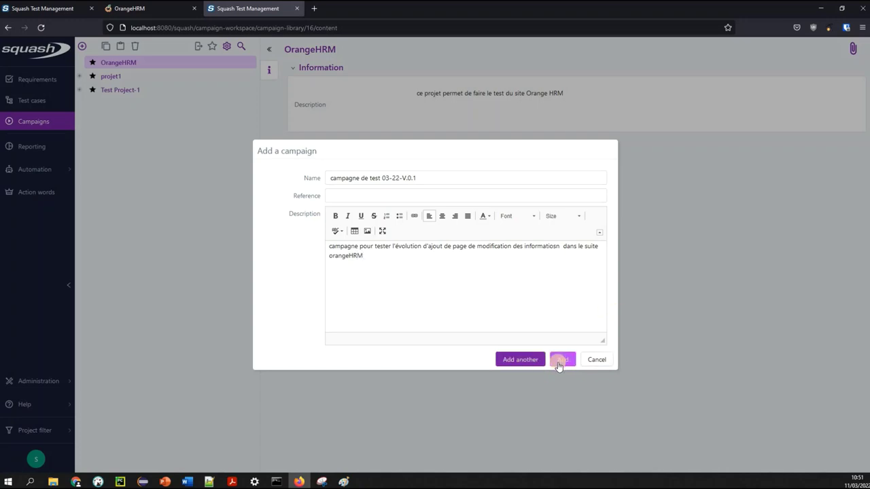
left_click(561, 361)
left_click(518, 365)
left_click(561, 359)
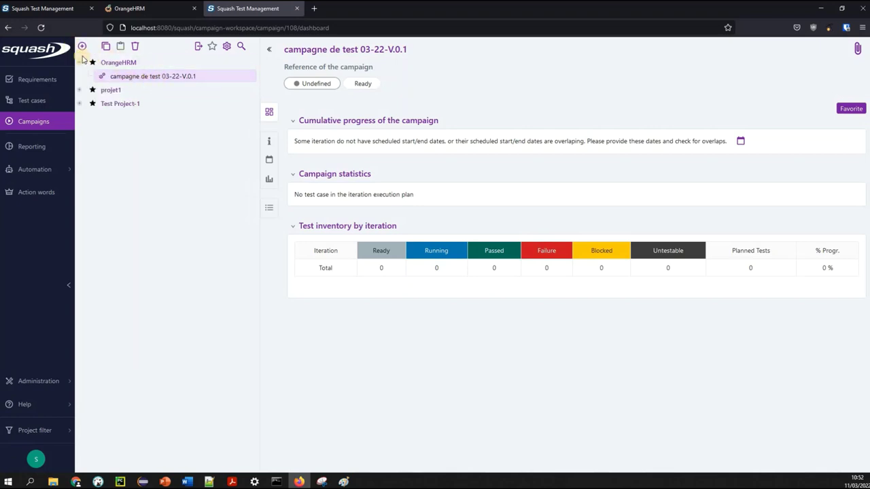
Add iteration 'campage 03-22-itération 01' with reference 1 and a short campaign-test description
mouse_move(82, 47)
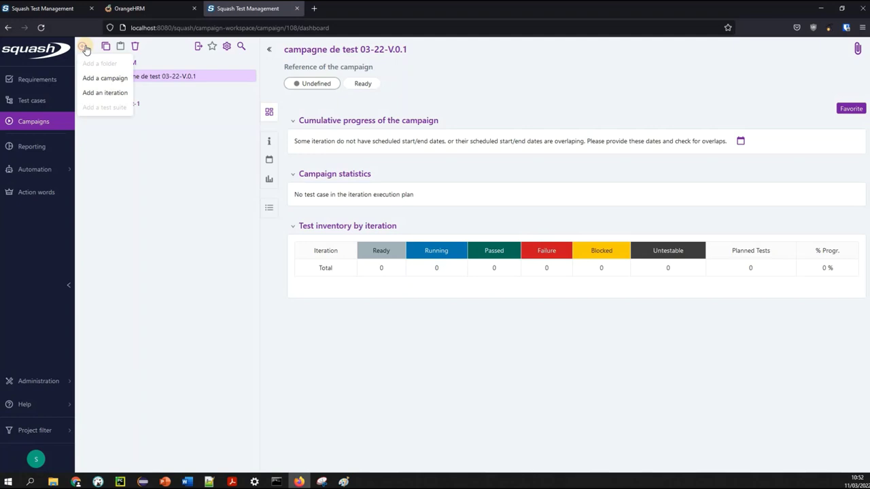
left_click(106, 95)
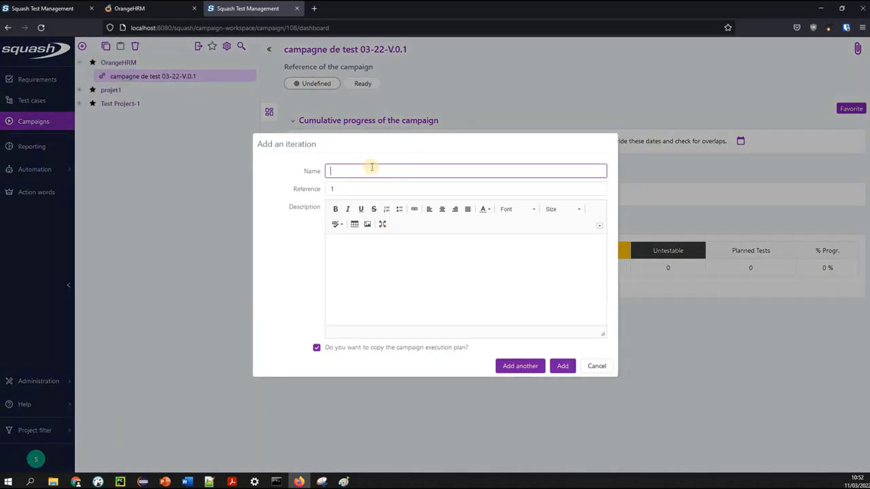
type("IT2")
type("ra")
type("tion 01")
left_click(399, 257)
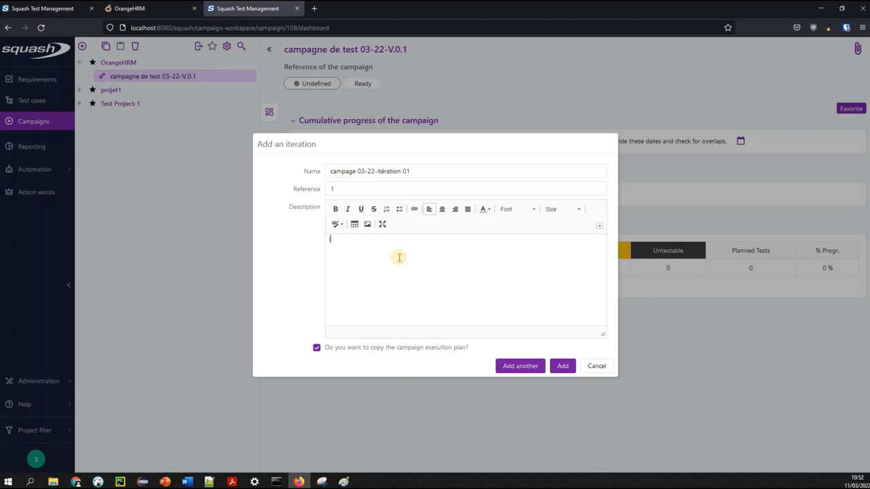
type("le test de la campgen")
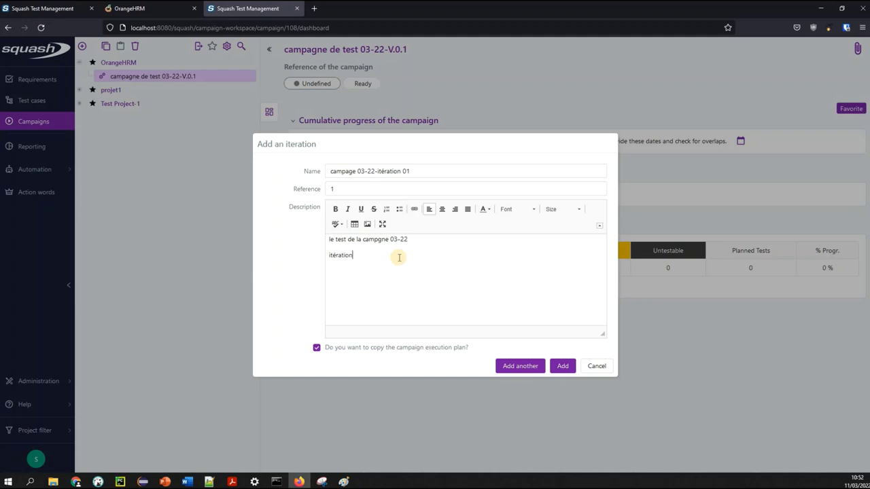
type("1")
left_click(563, 367)
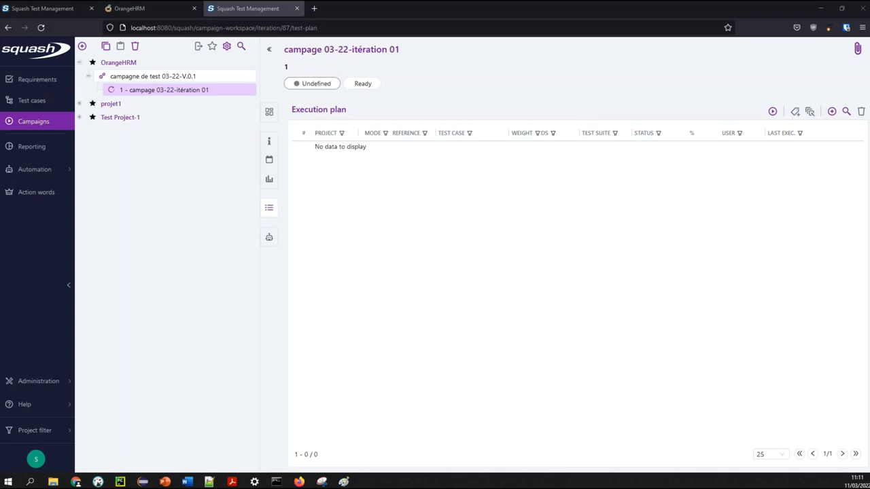
Abandon adding a test suite and select iteration 'campage 03-22-itération 01' in the campaign tree
left_click(57, 192)
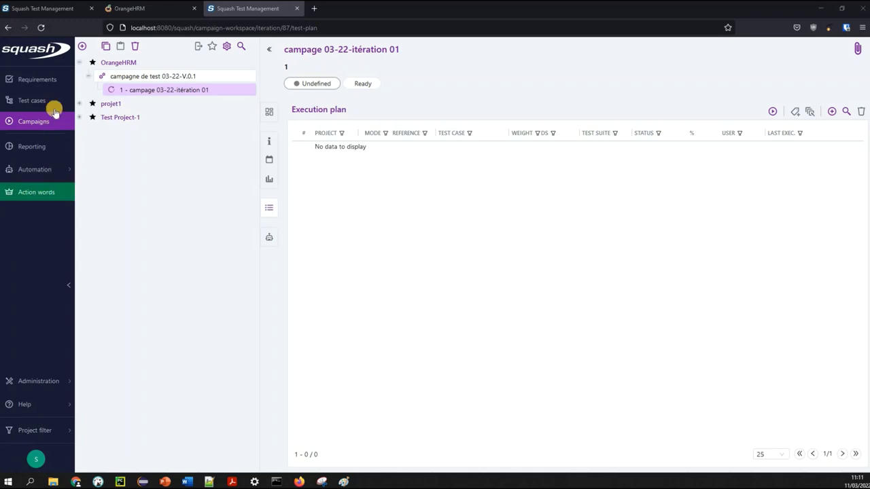
left_click(81, 47)
left_click(109, 109)
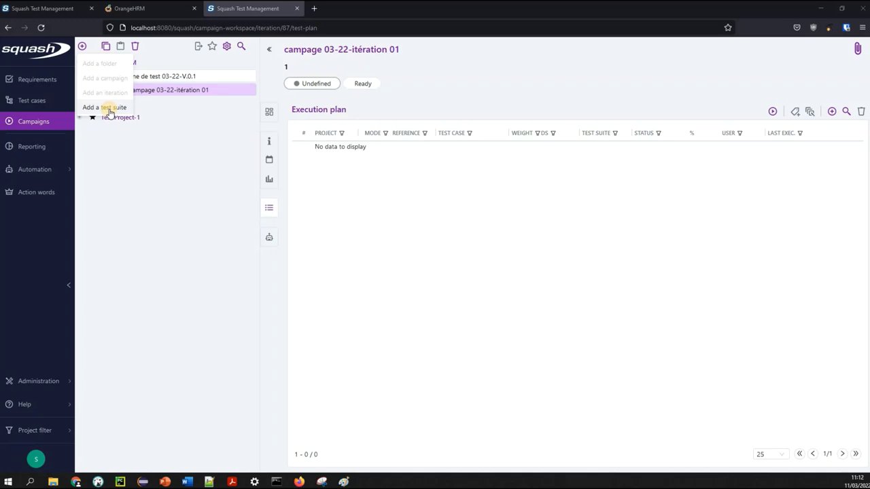
left_click(126, 239)
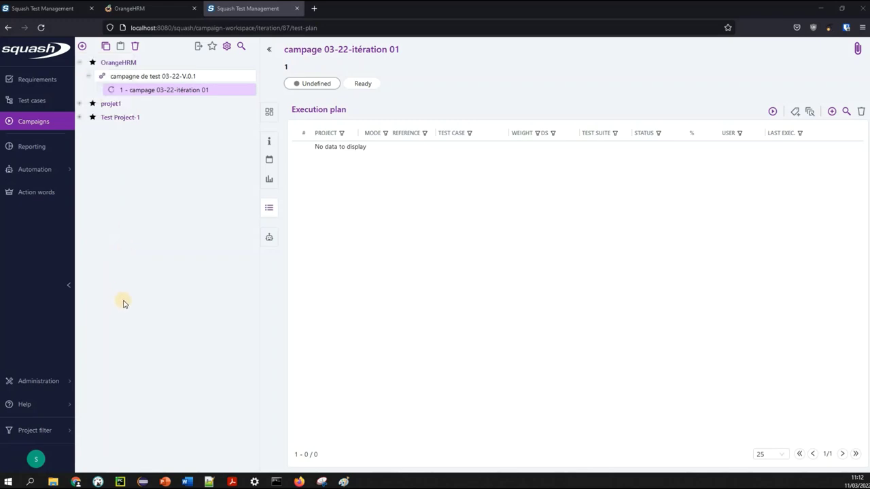
left_click(187, 95)
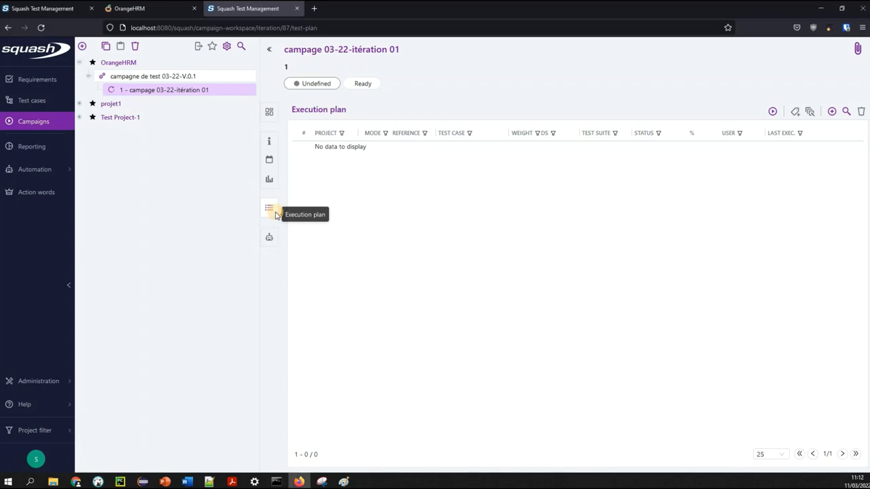
Drag CT001-AUTHENTIFICATION and CT002 from the repository into iteration 01's execution plan, then close the repository
left_click(836, 112)
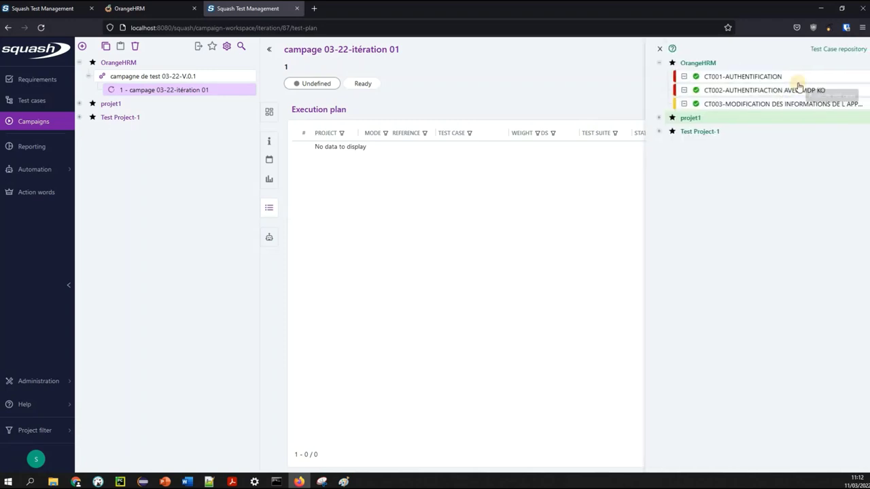
left_click(719, 78)
left_click_drag(730, 77, 510, 174)
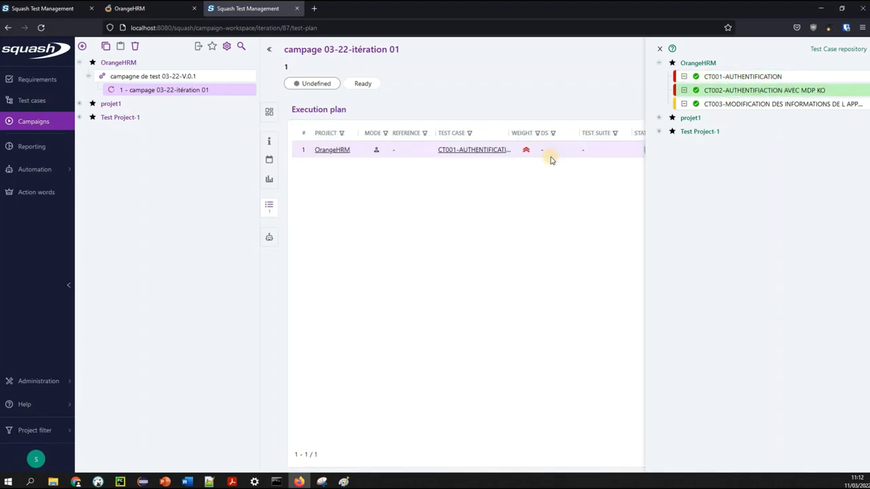
left_click_drag(741, 91, 391, 251)
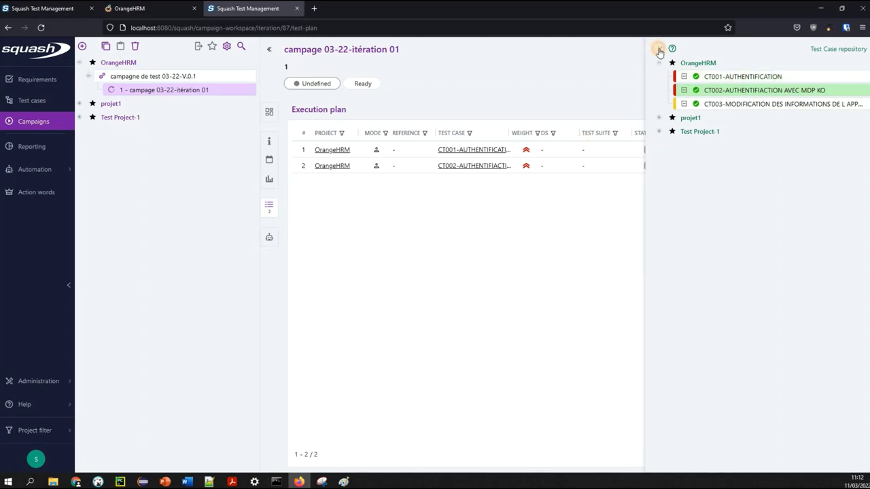
left_click(659, 50)
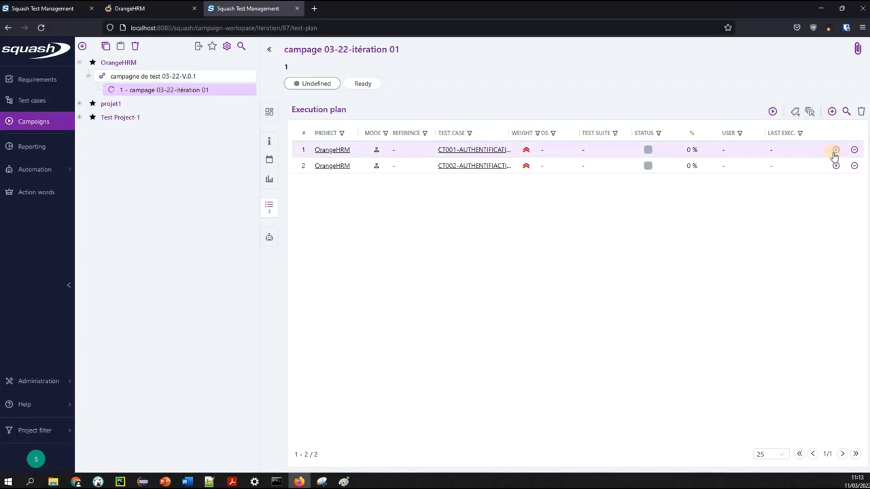
Start a new execution of CT001-AUTHENTIFICATION and show its execution scenario
left_click(837, 151)
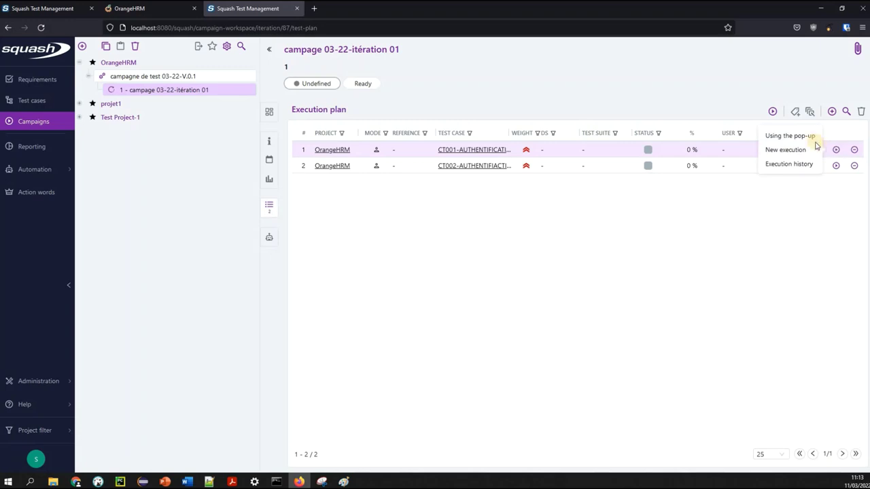
left_click(783, 150)
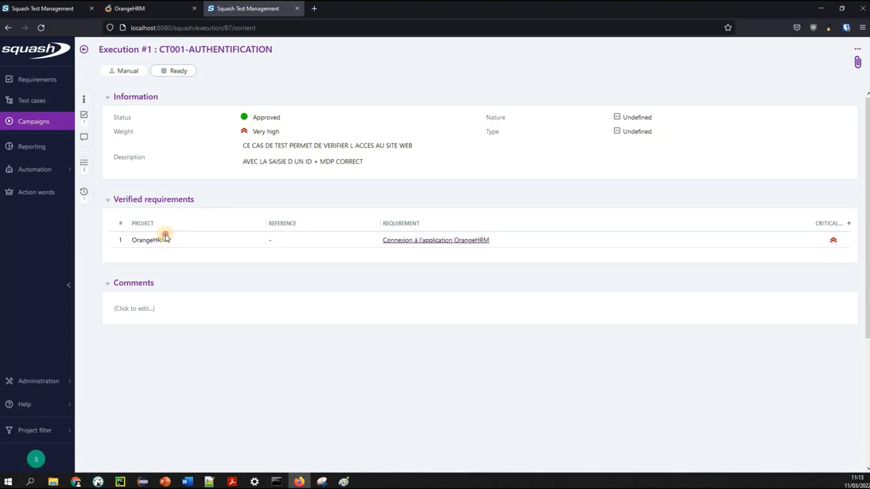
left_click(85, 168)
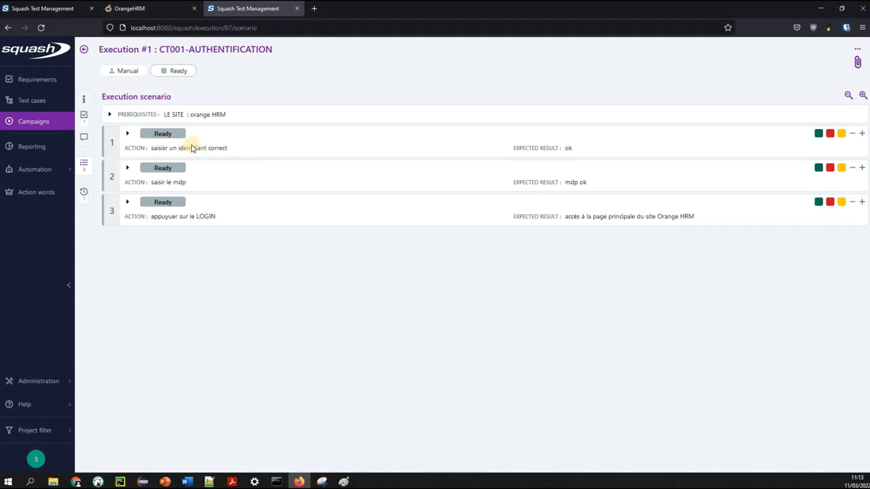
Enter the username on the OrangeHRM login page and mark CT001 step 1 Passed
left_click(150, 10)
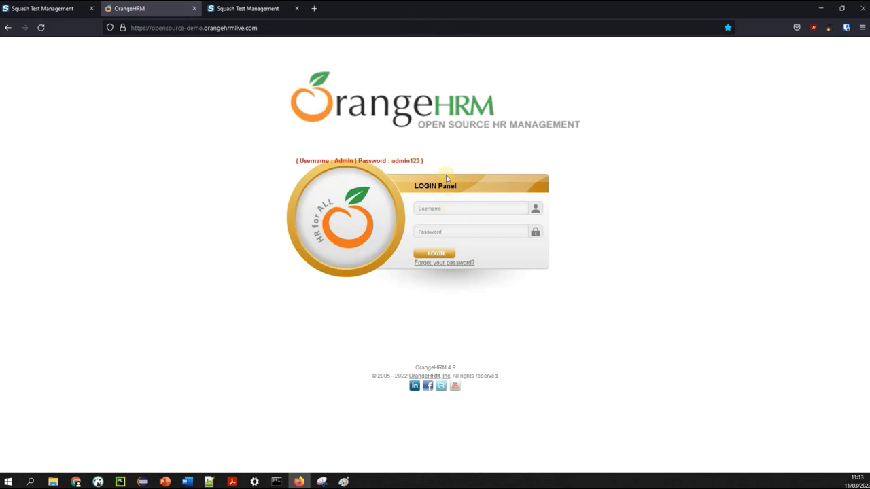
left_click(454, 207)
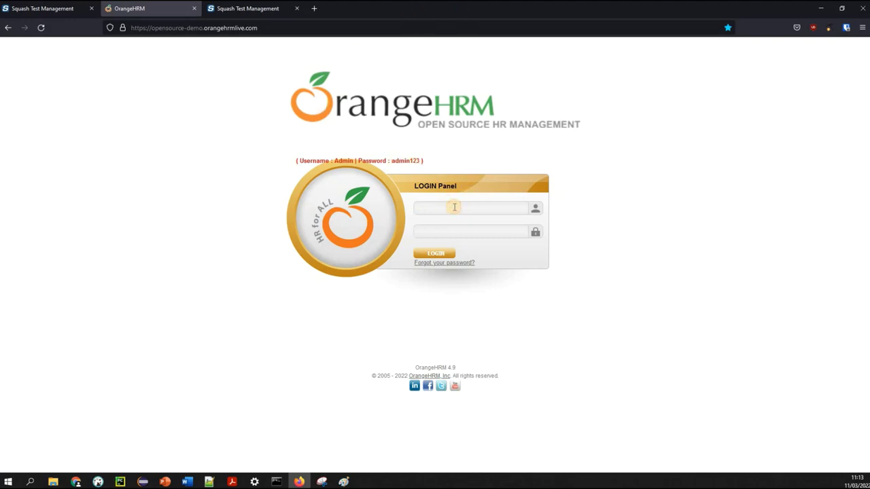
type("Admin")
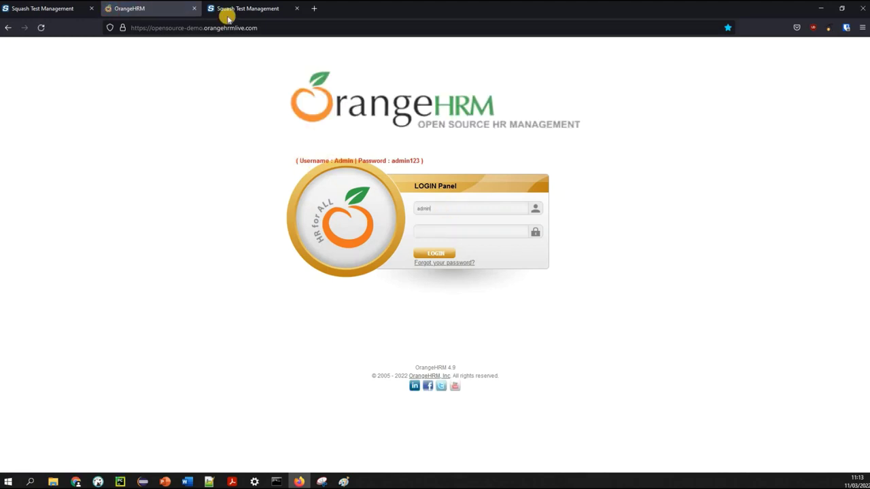
left_click(221, 8)
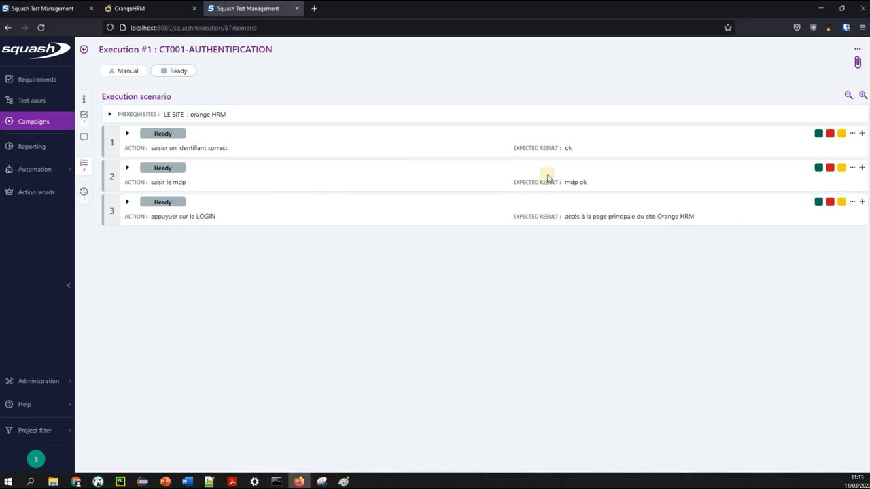
left_click(819, 134)
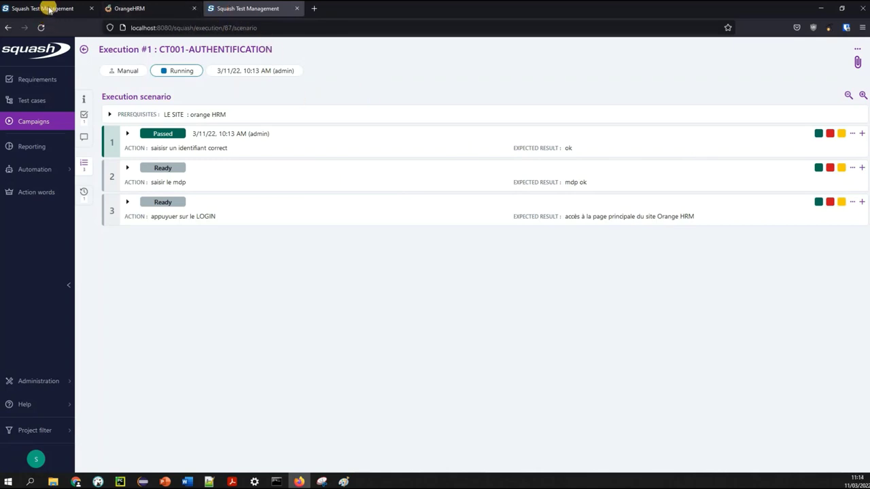
Submit the OrangeHRM login, mark CT001 steps 2 and 3 Passed, and return to the iteration
left_click(175, 15)
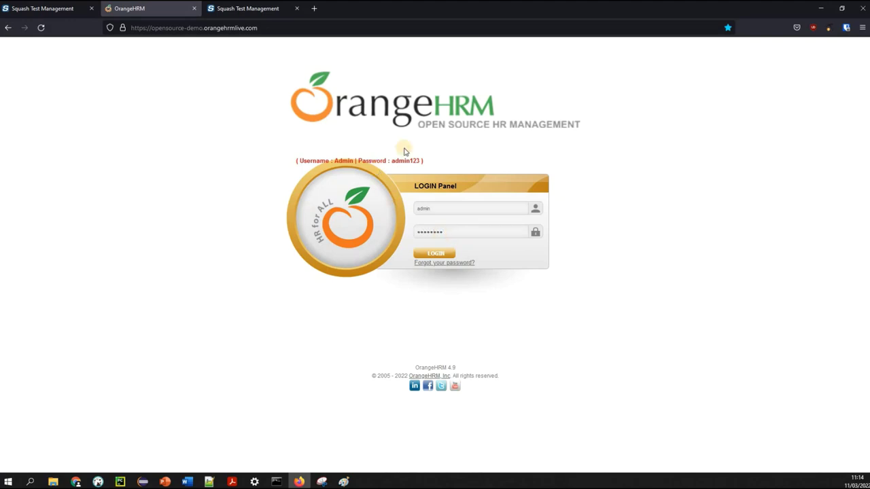
left_click(239, 12)
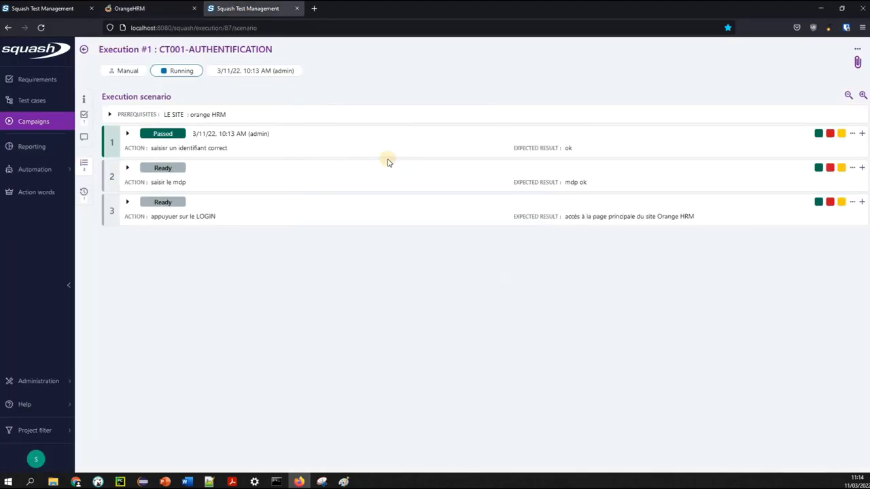
left_click(818, 169)
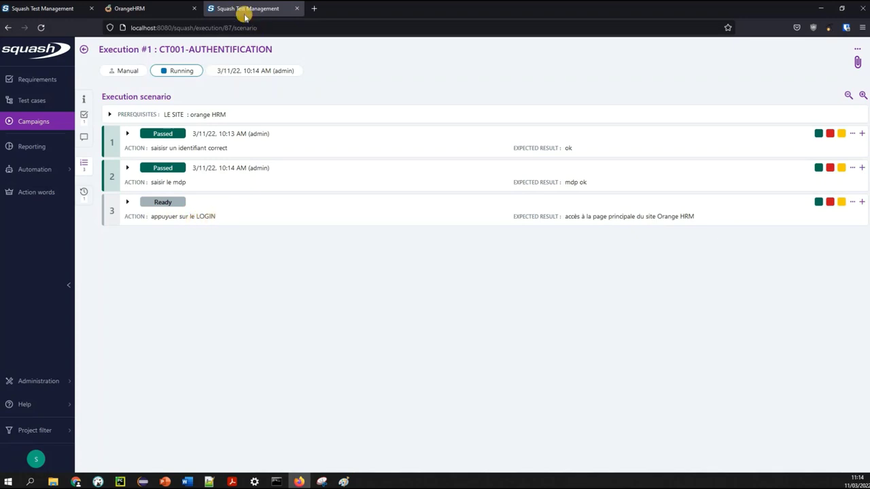
left_click(155, 9)
left_click(436, 252)
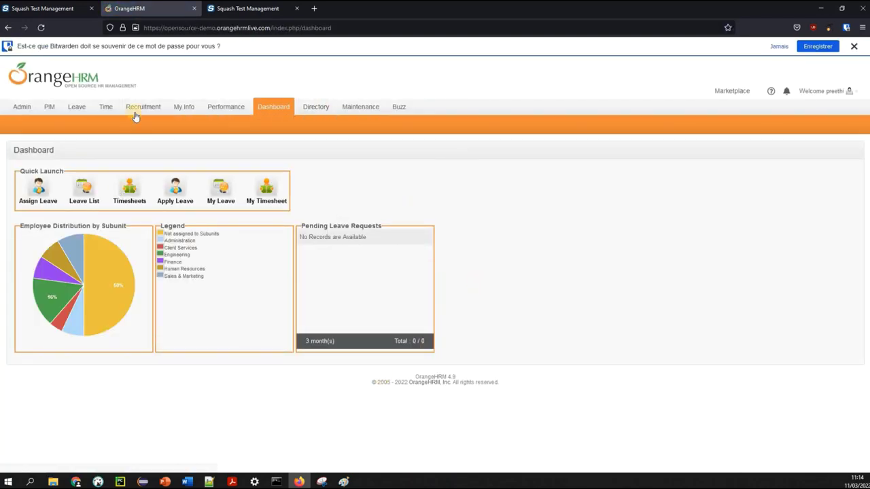
left_click(228, 9)
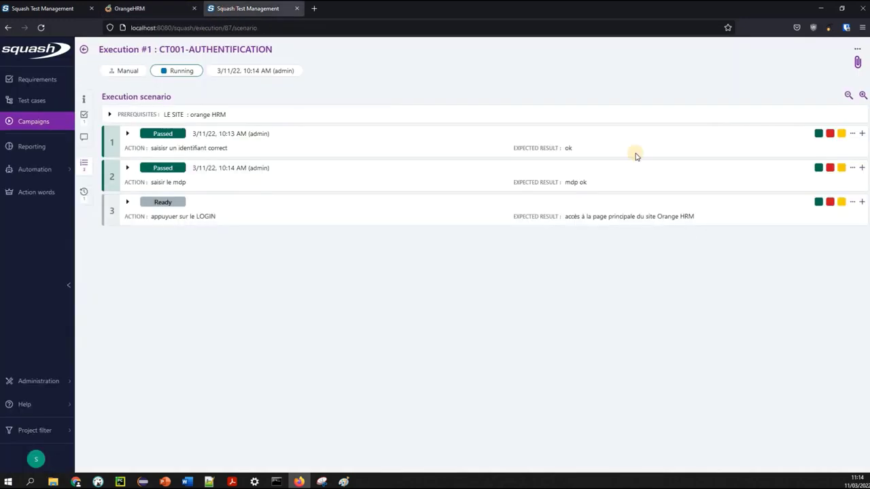
left_click(819, 204)
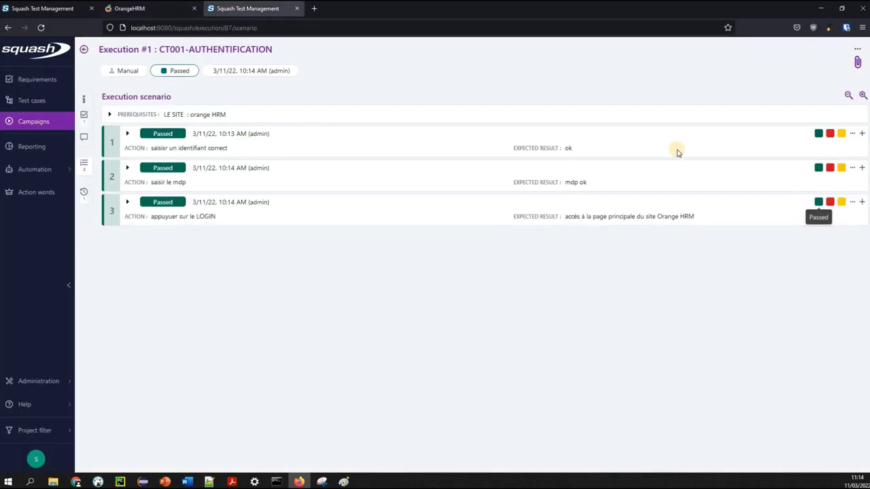
left_click(35, 122)
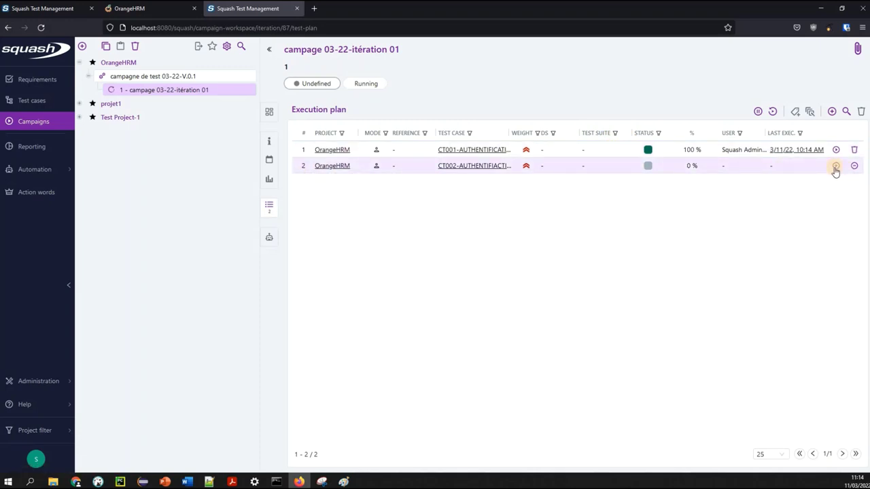
Run a new execution of CT002, passing steps 1 and 2 and failing step 3
left_click(836, 168)
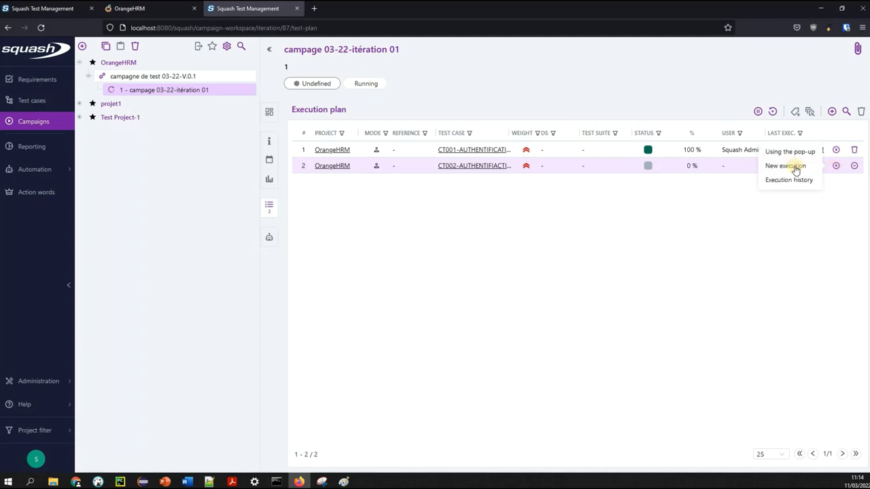
left_click(792, 166)
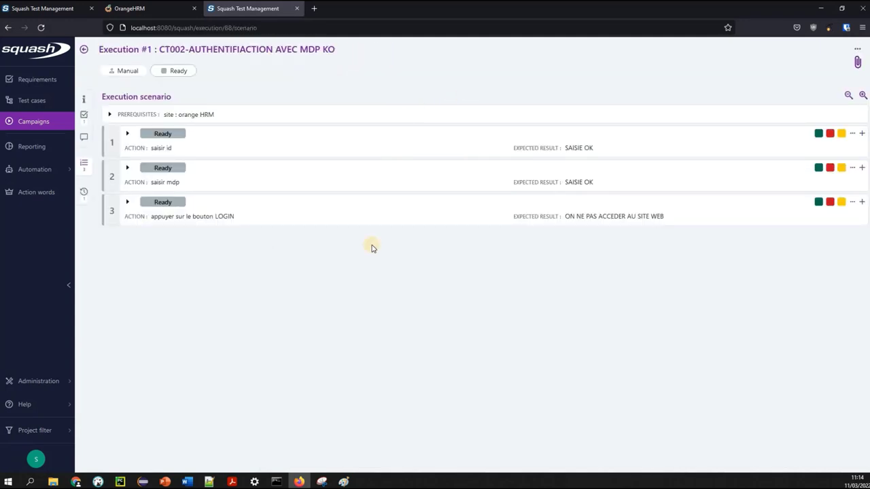
left_click(818, 134)
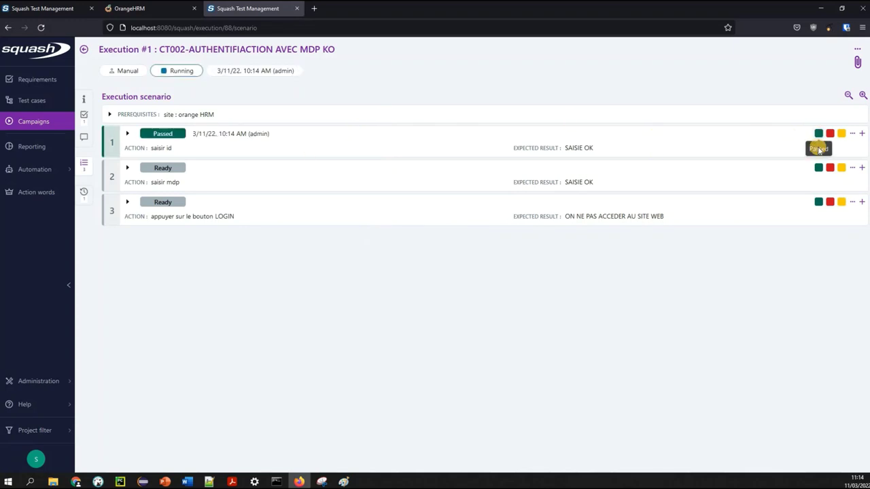
left_click(819, 168)
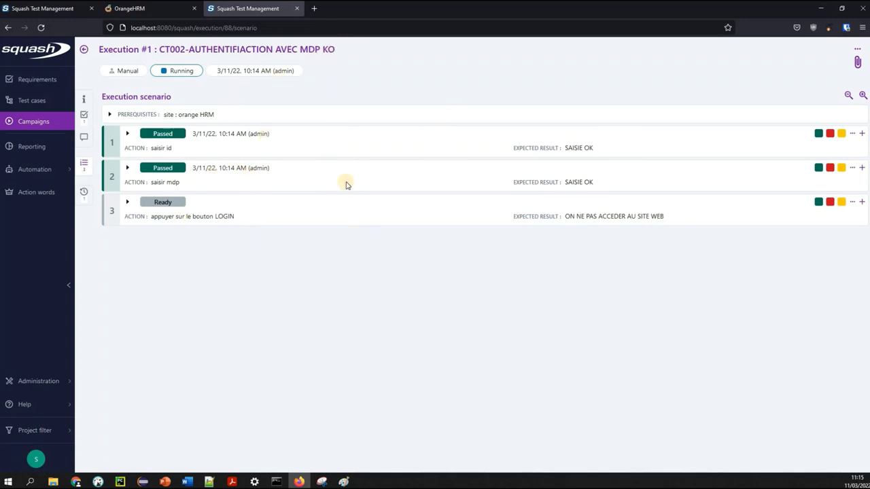
left_click(829, 203)
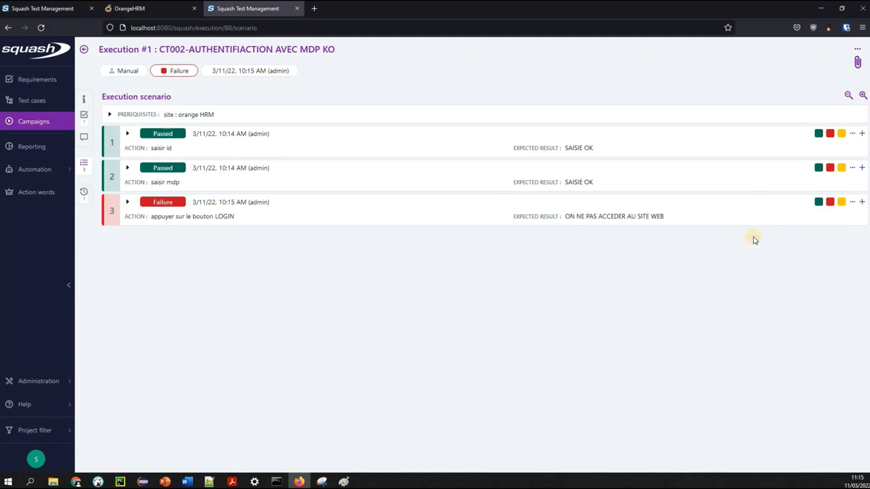
left_click(32, 129)
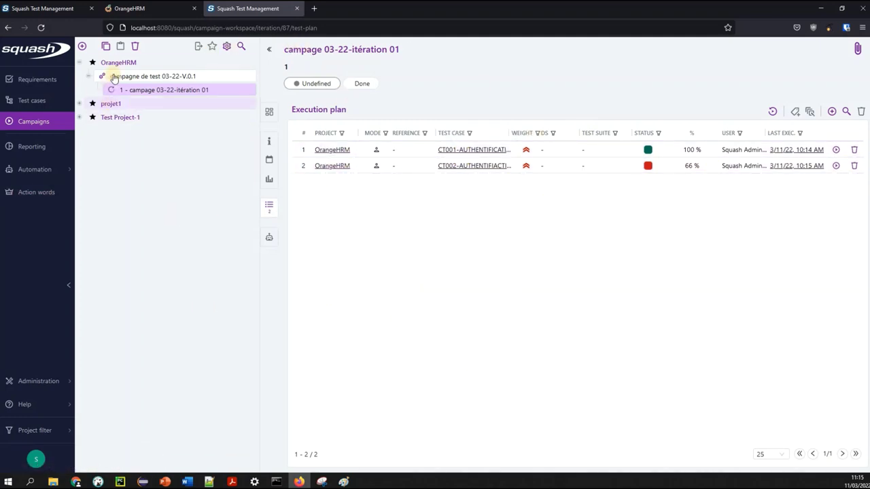
Add test suite 'suite de test1' under iteration 'campage 03-22-itération 01'
left_click(82, 46)
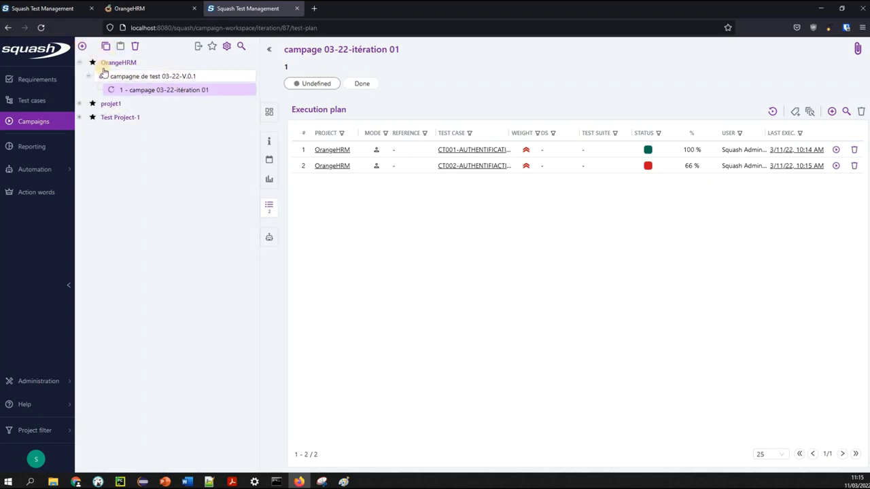
left_click(123, 66)
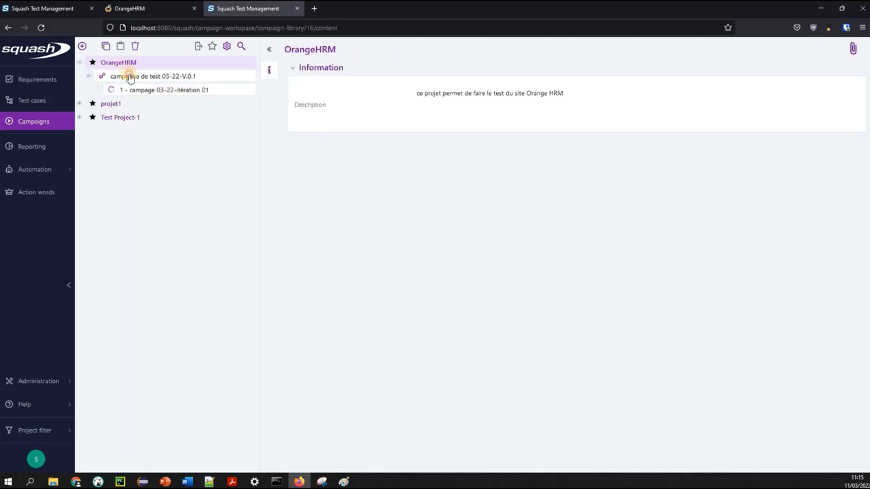
left_click(129, 73)
left_click(152, 95)
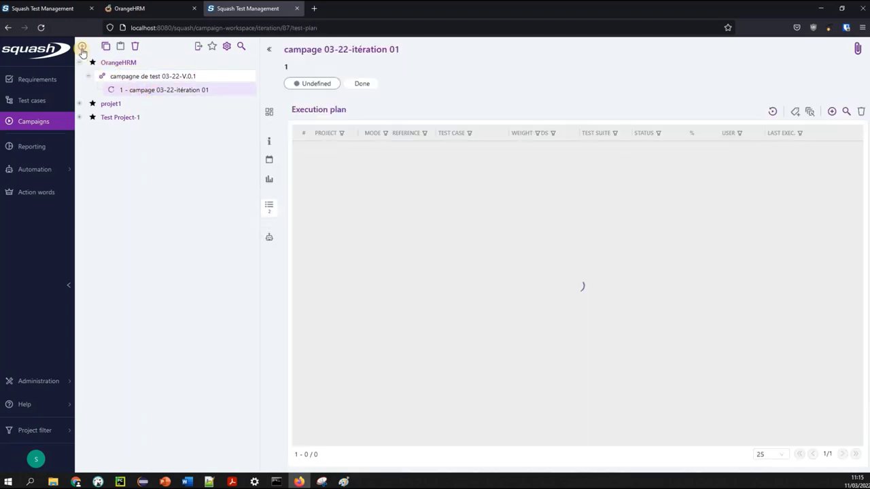
left_click(81, 46)
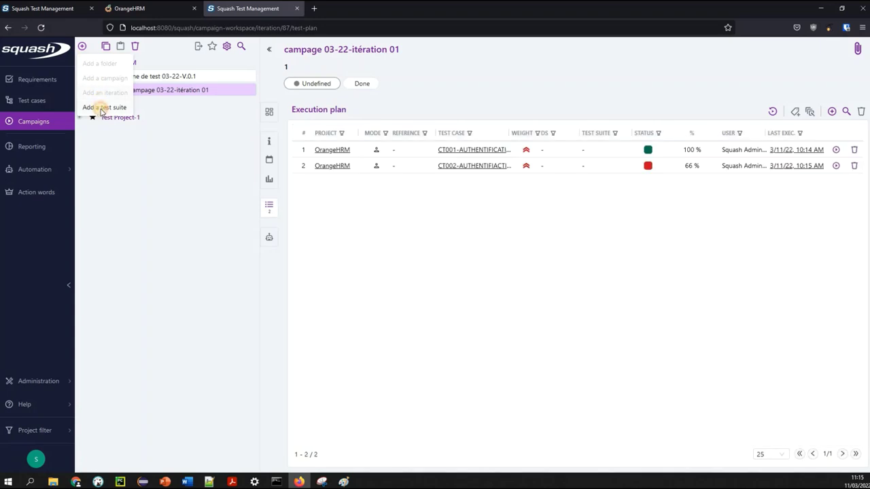
left_click(102, 107)
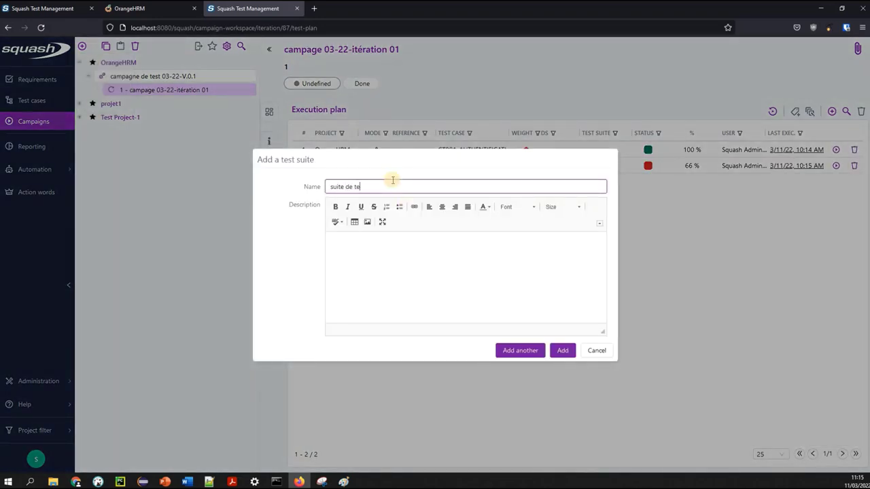
type("suite de test1")
left_click(370, 291)
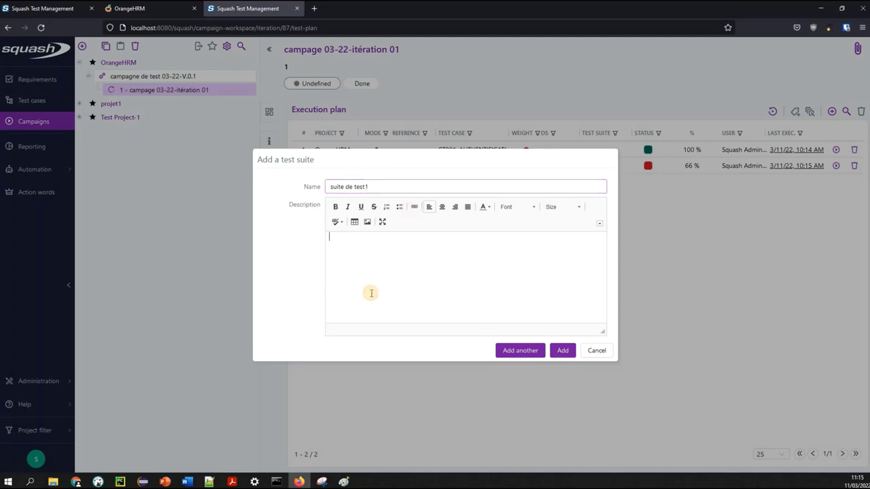
left_click(567, 350)
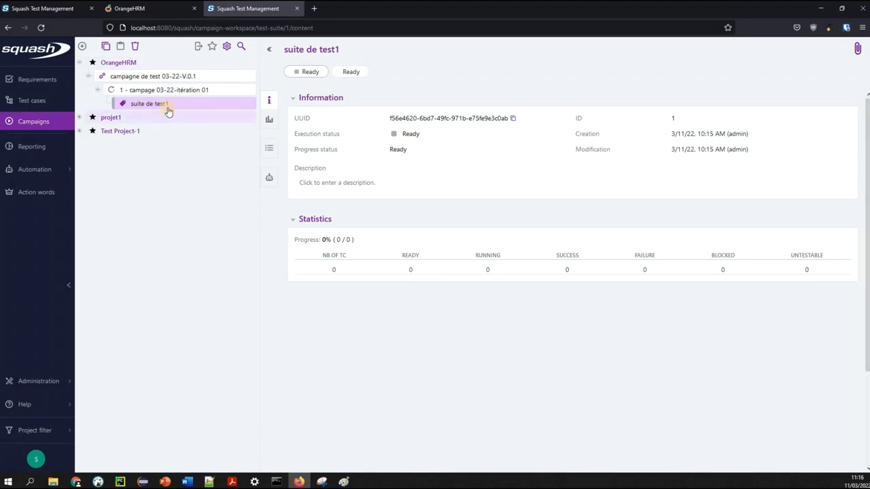
Add test cases CT001, CT002 and CT003 from the repository into suite de test1's execution plan
left_click(270, 149)
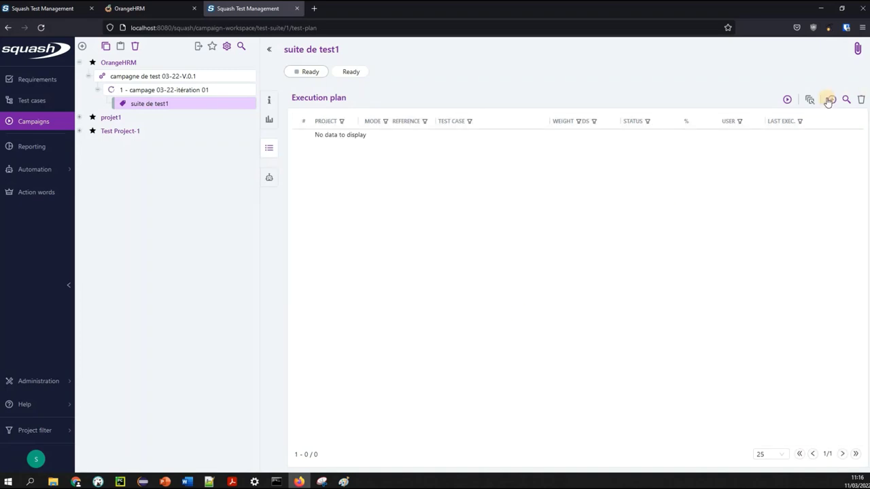
left_click(828, 100)
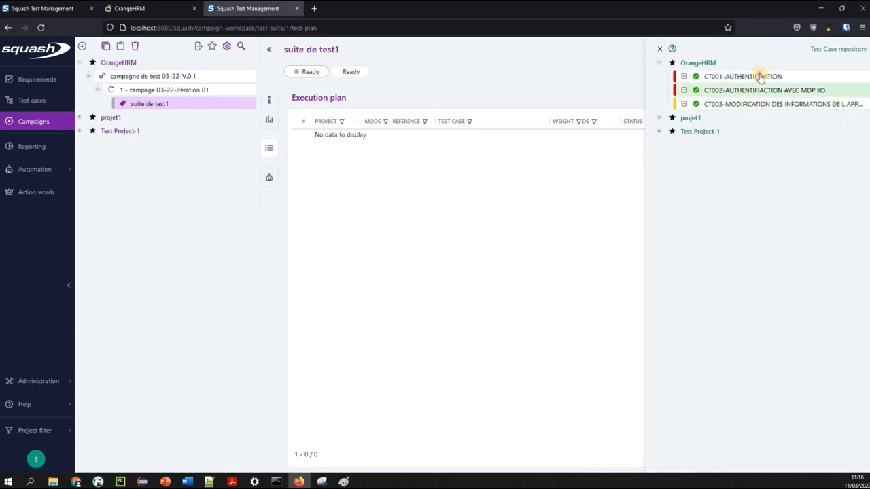
left_click(761, 77, "ctrl")
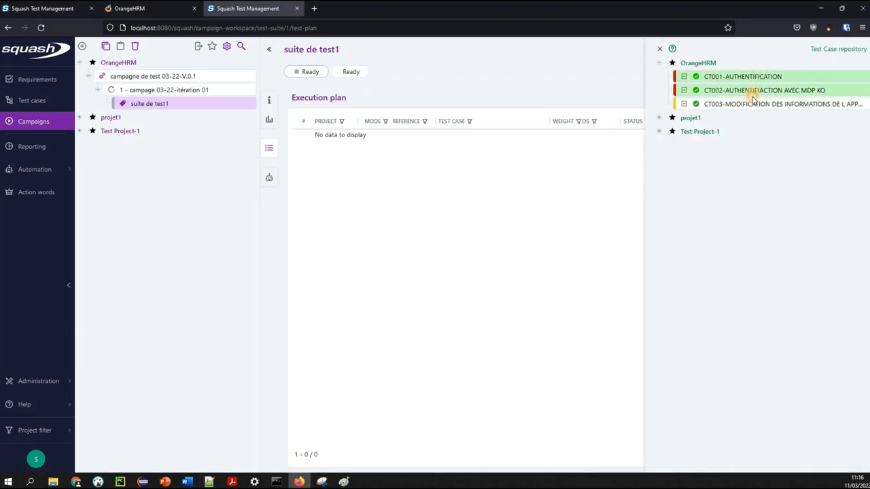
left_click(750, 105, "ctrl")
left_click_drag(750, 74, 494, 211)
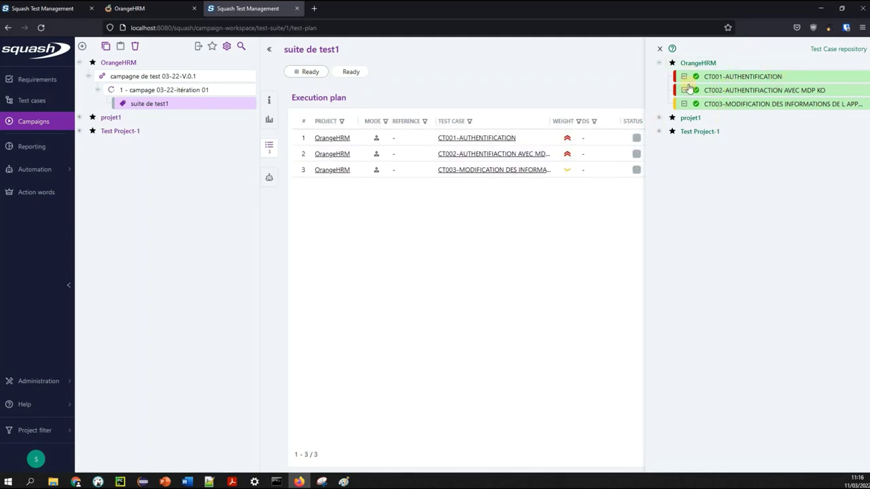
left_click(662, 50)
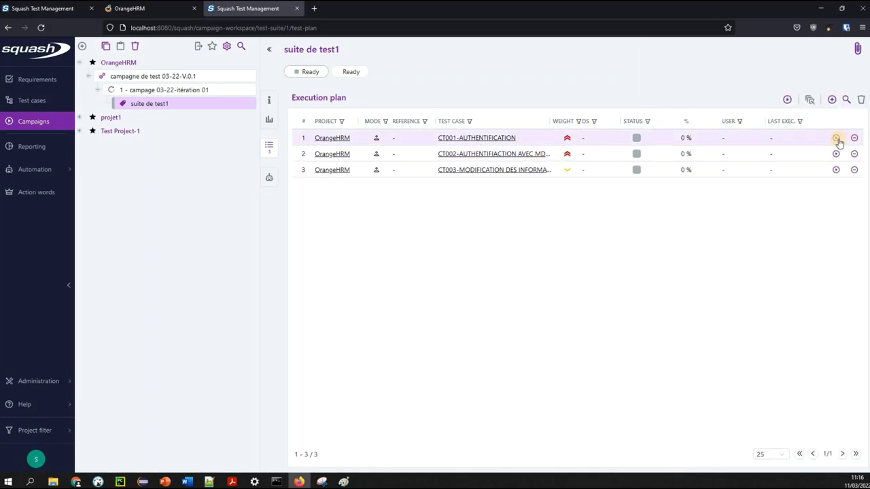
Run a new execution of CT001-AUTHENTIFICATION with steps 1–3 marked Passed, then return to Campaigns
left_click(838, 140)
left_click(793, 139)
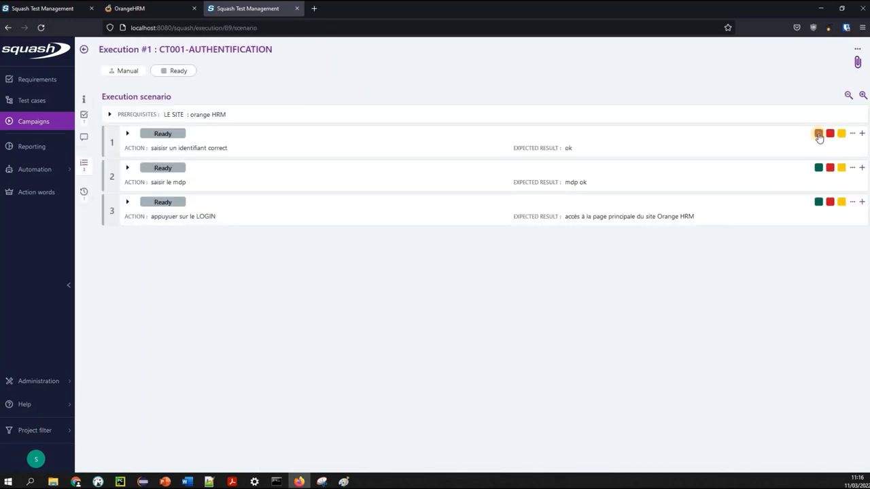
left_click(819, 134)
left_click(819, 168)
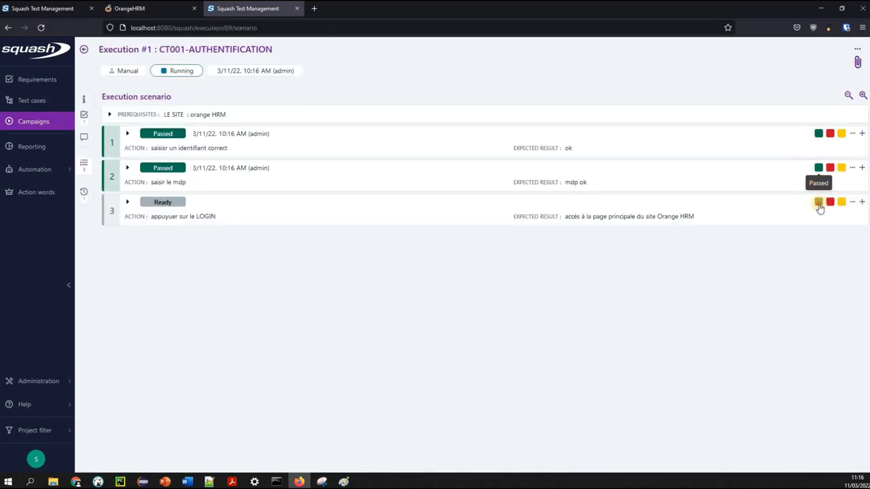
left_click(819, 202)
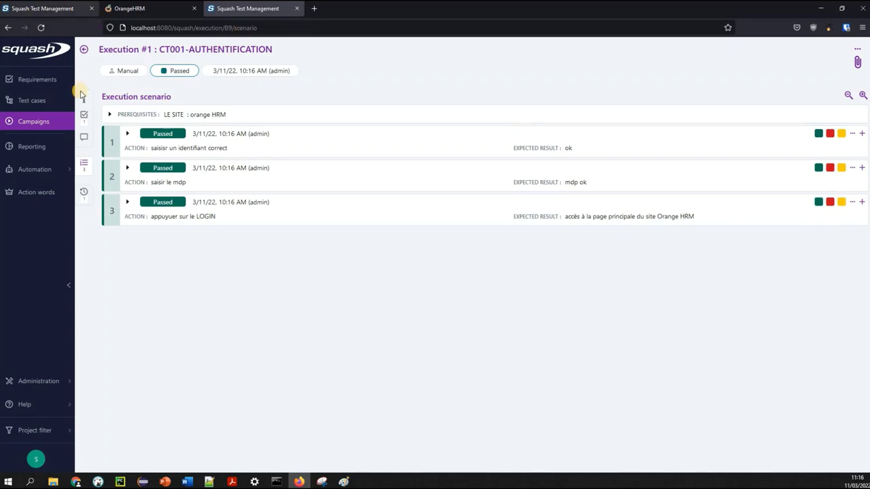
left_click(38, 126)
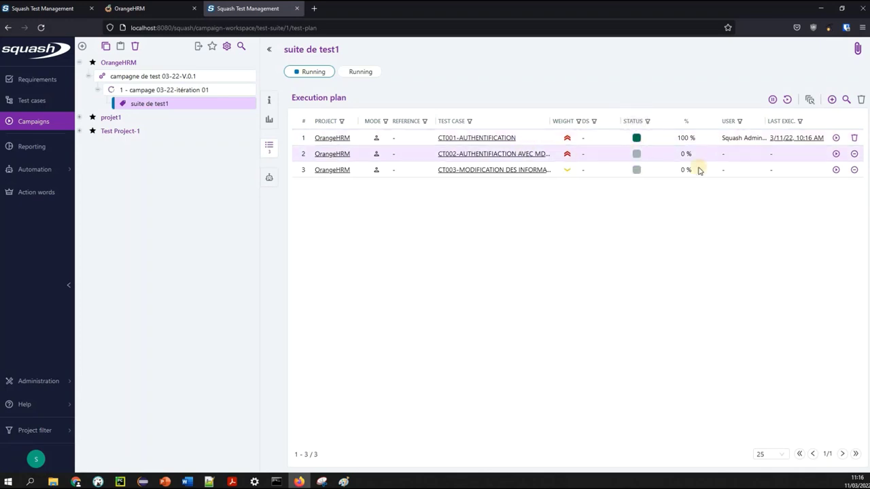
Run a new execution of CT002 with steps 2 and 3 marked Failure, then return to Campaigns
left_click(836, 156)
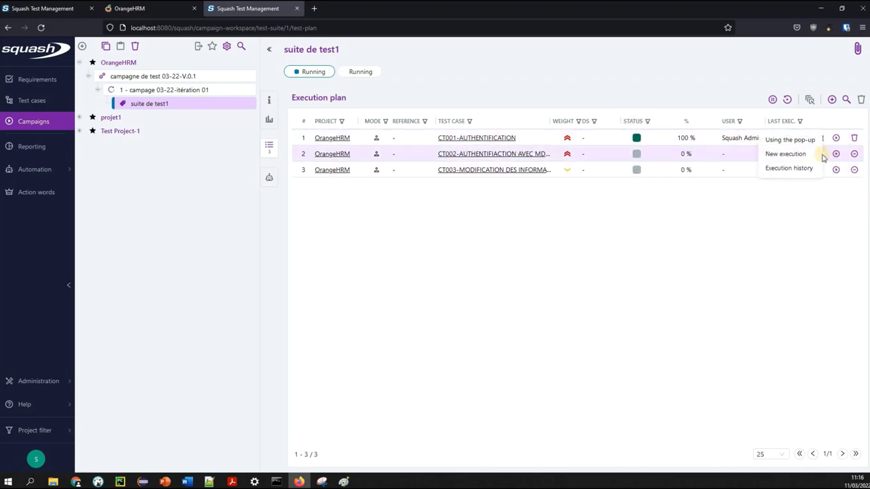
left_click(789, 155)
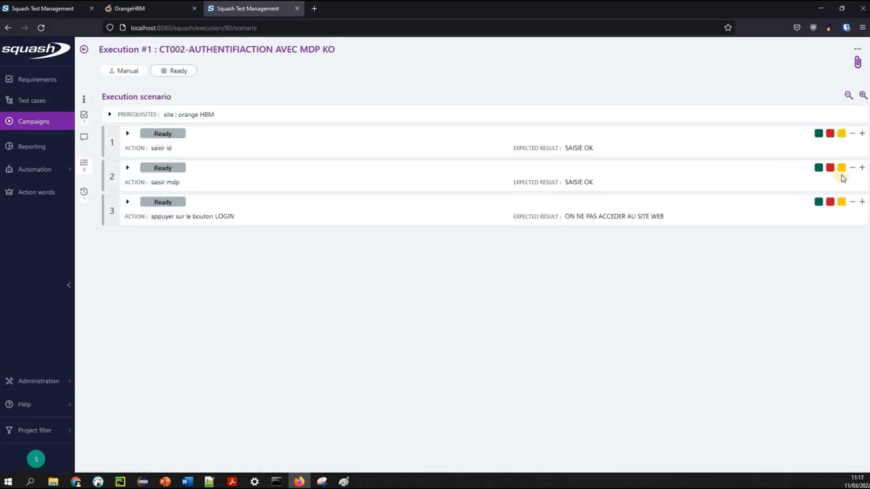
left_click(830, 168)
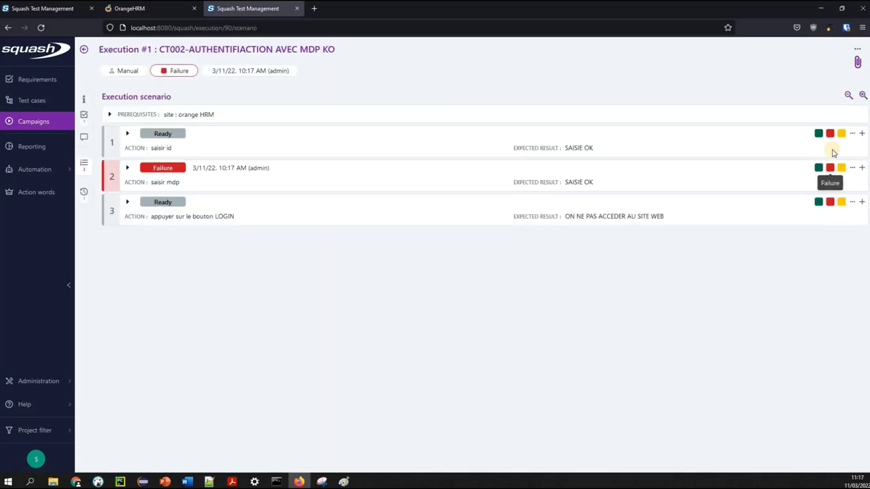
left_click(830, 202)
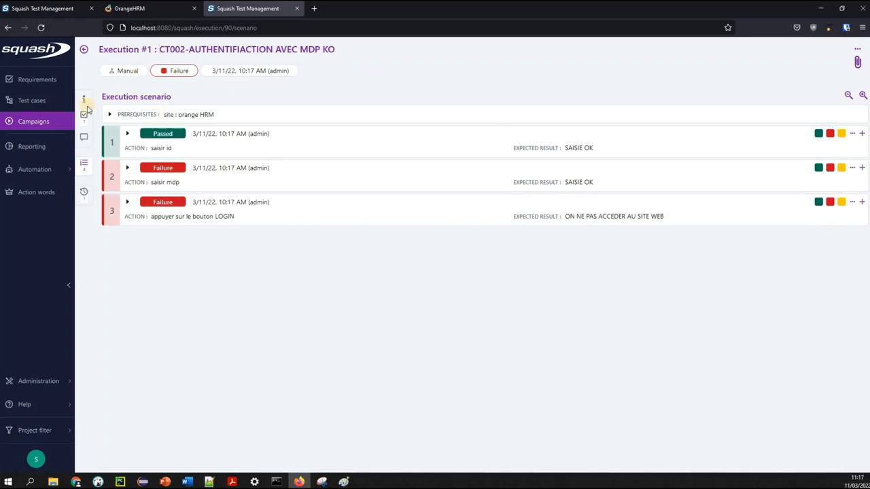
left_click(48, 117)
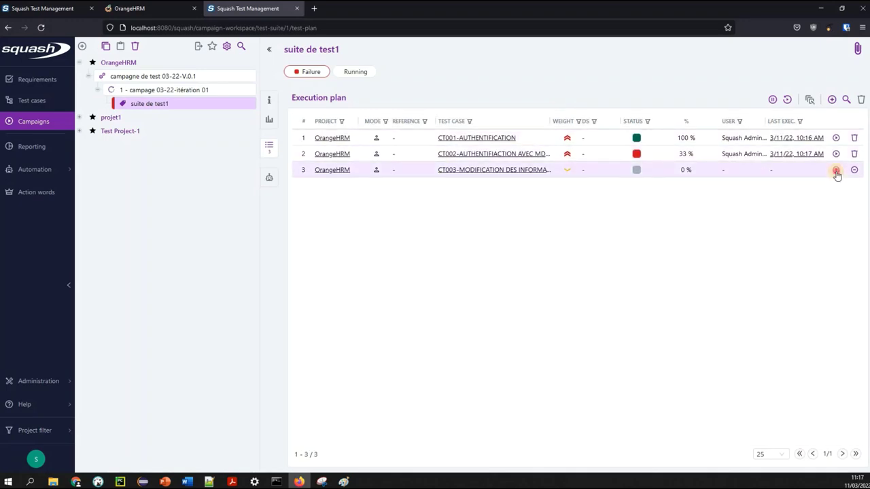
Start a new execution of CT003 and check the OrangeHRM site under test
left_click(837, 171)
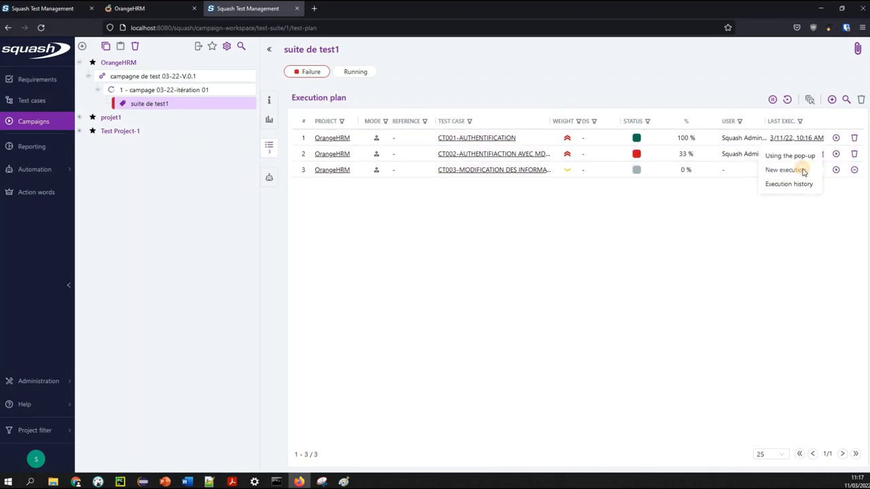
left_click(800, 170)
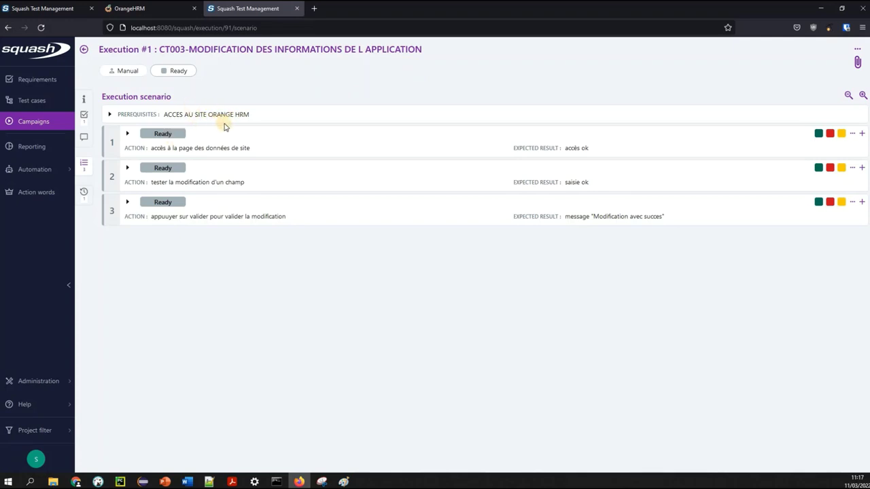
left_click(157, 9)
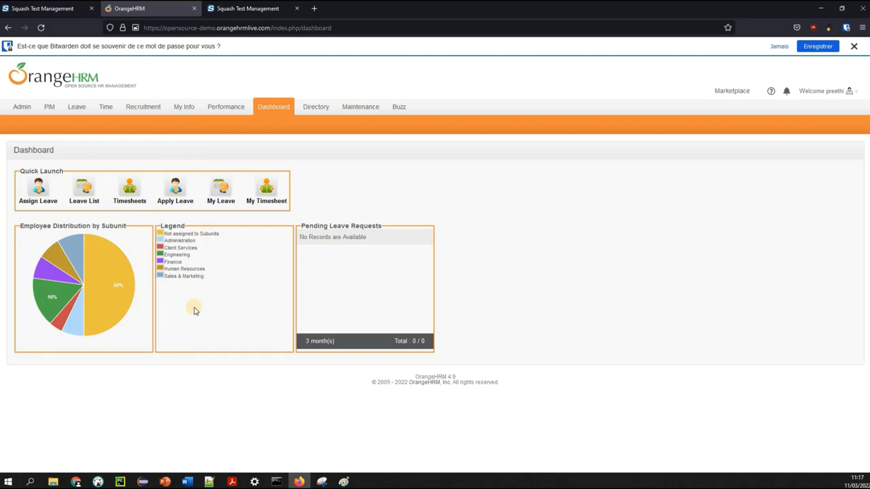
left_click(253, 14)
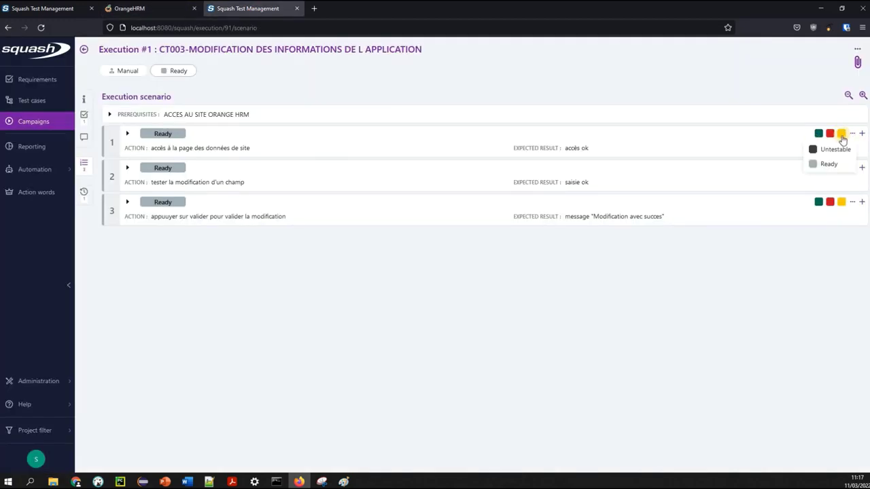
Mark CT003's steps 1–3 as Blocked and return to Campaigns
left_click(843, 135)
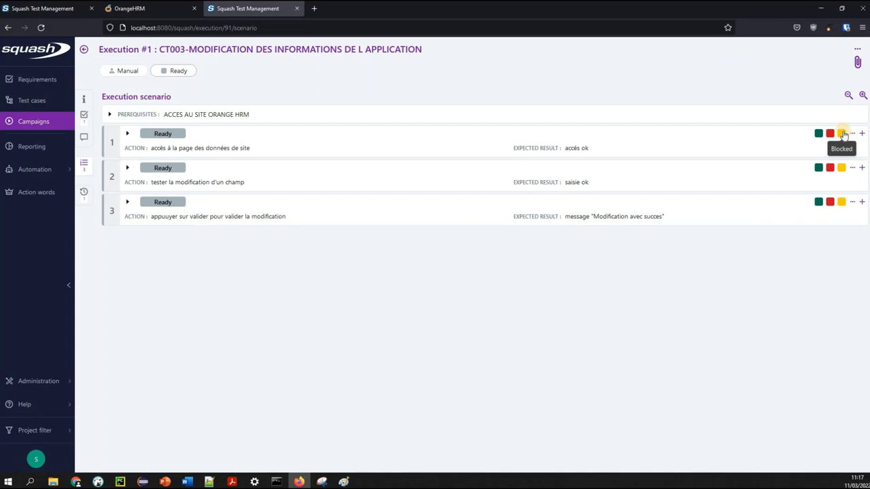
left_click(841, 169)
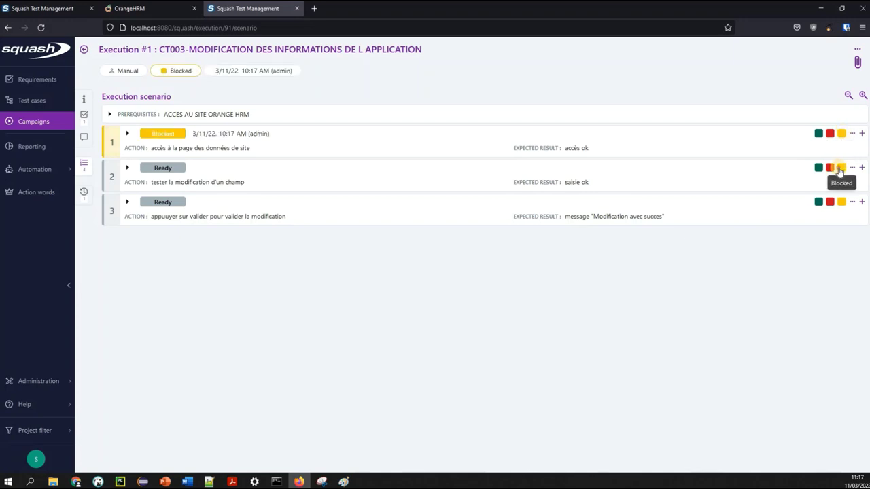
left_click(841, 203)
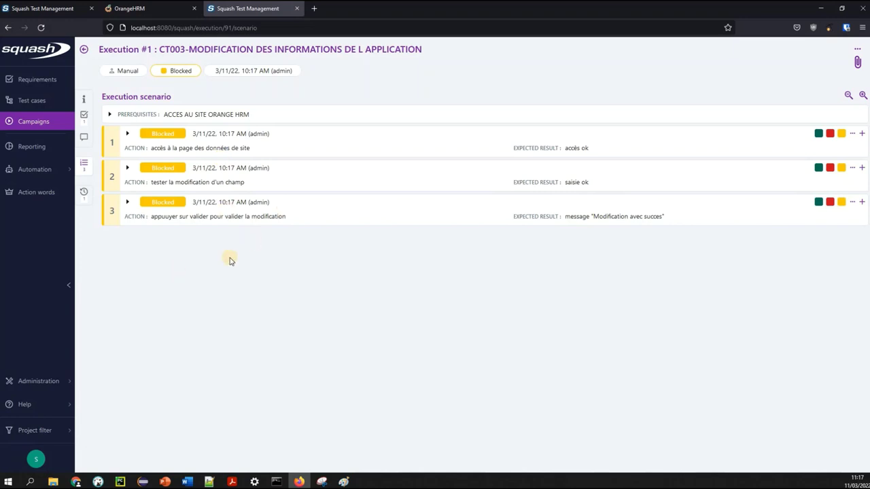
left_click(39, 125)
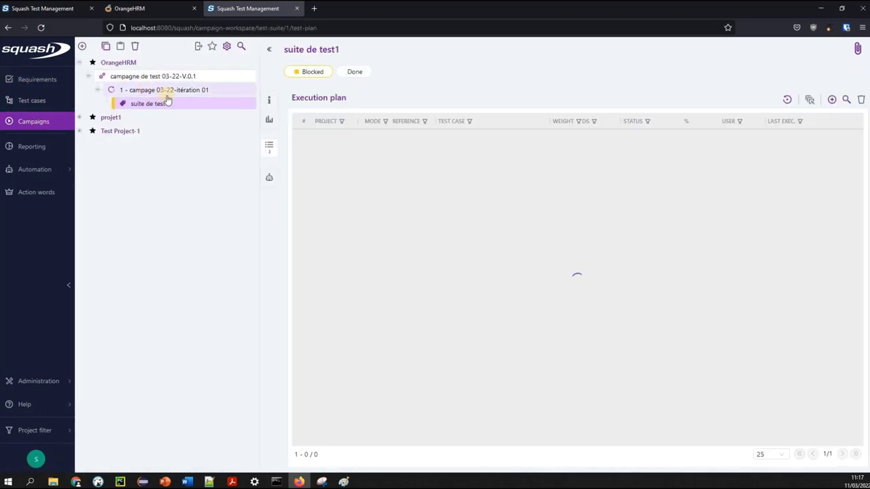